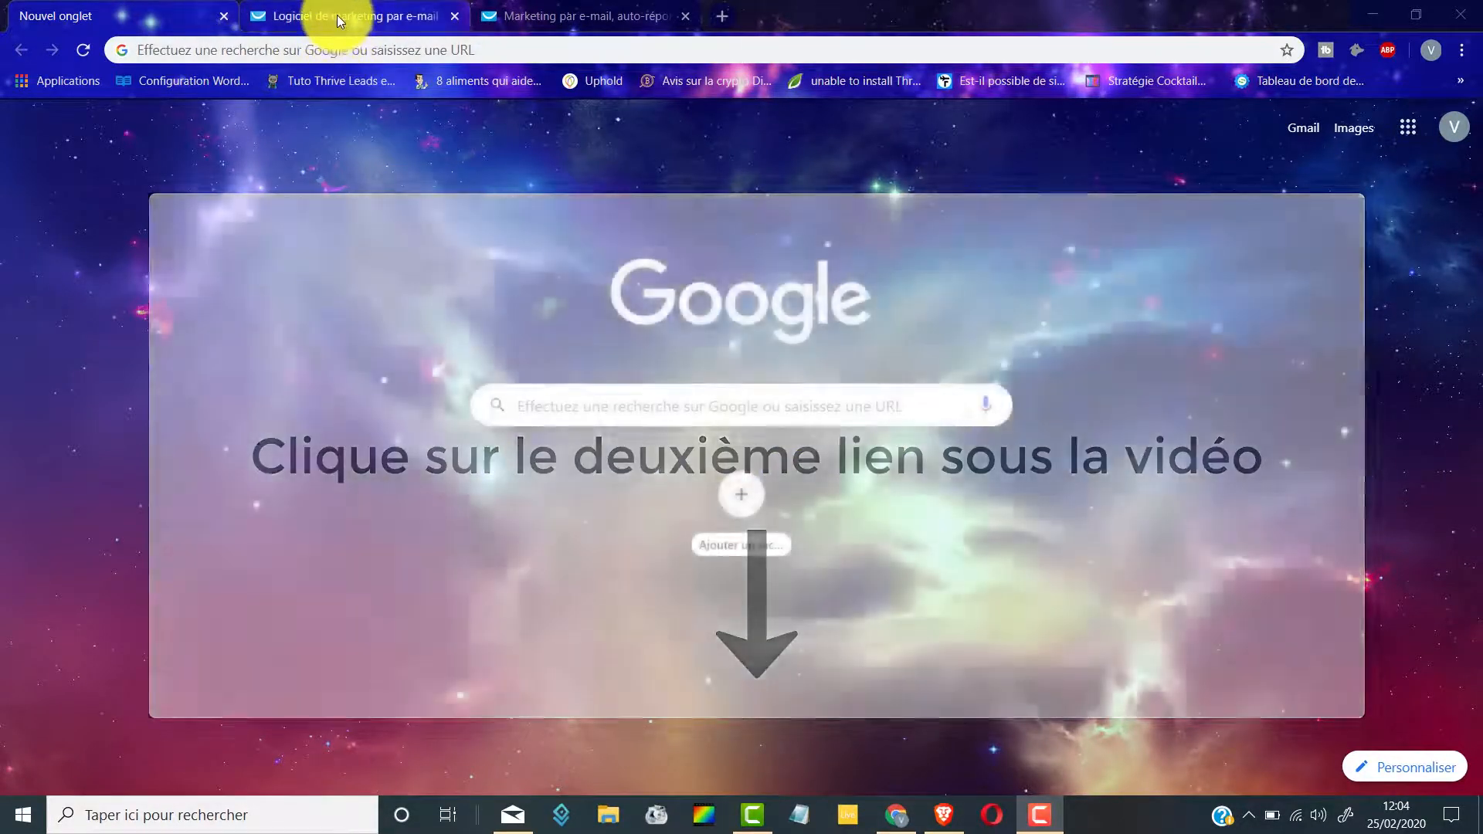
# Step: Open the free trial sign-up form from the GetResponse homepage
pyautogui.click(337, 16)
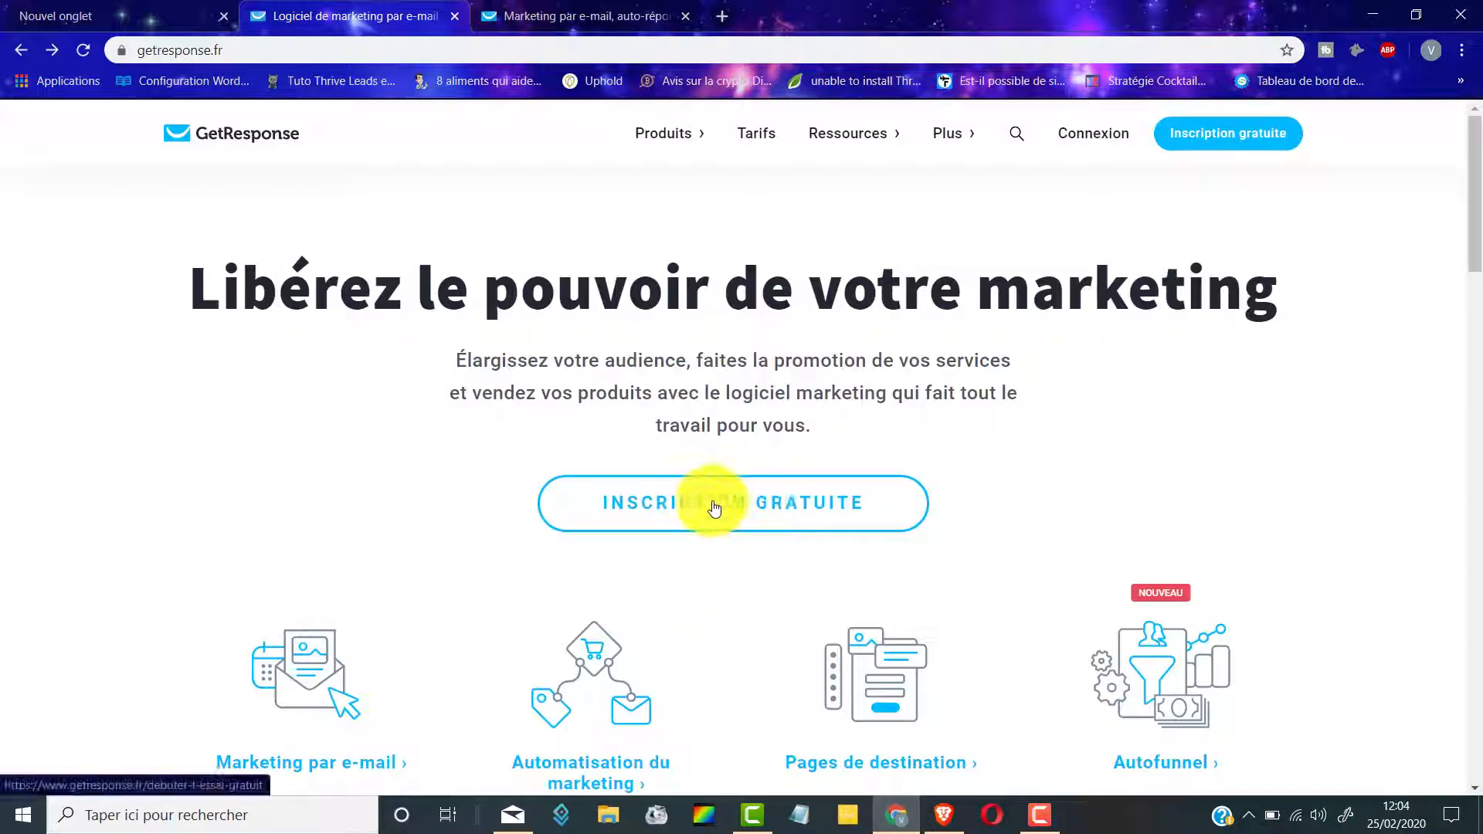
pyautogui.click(745, 508)
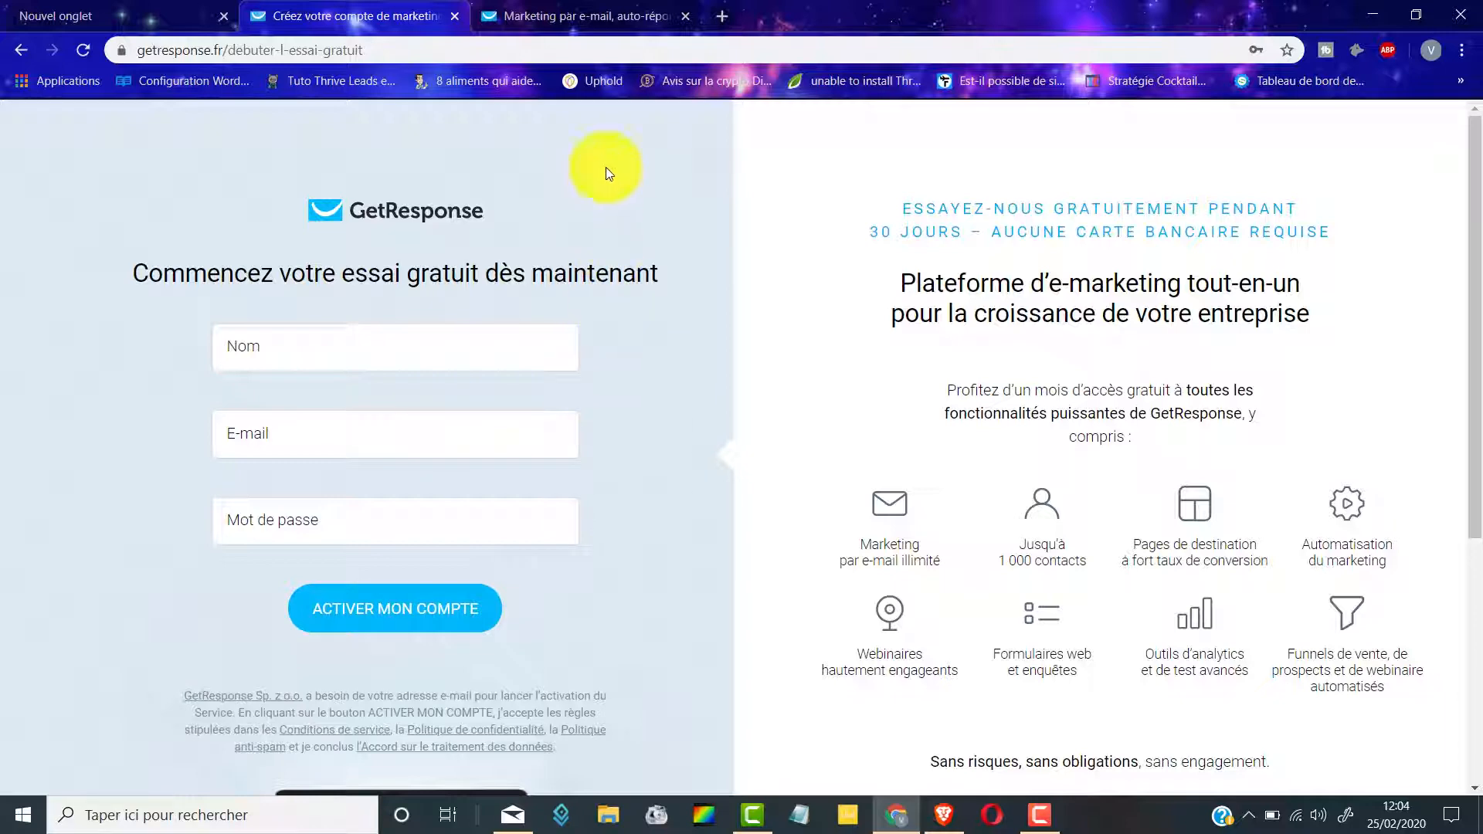
# Step: From the GetResponse account dashboard, start a new Autofunnel funnel and name it "Tunnel de vente 1"
pyautogui.click(599, 12)
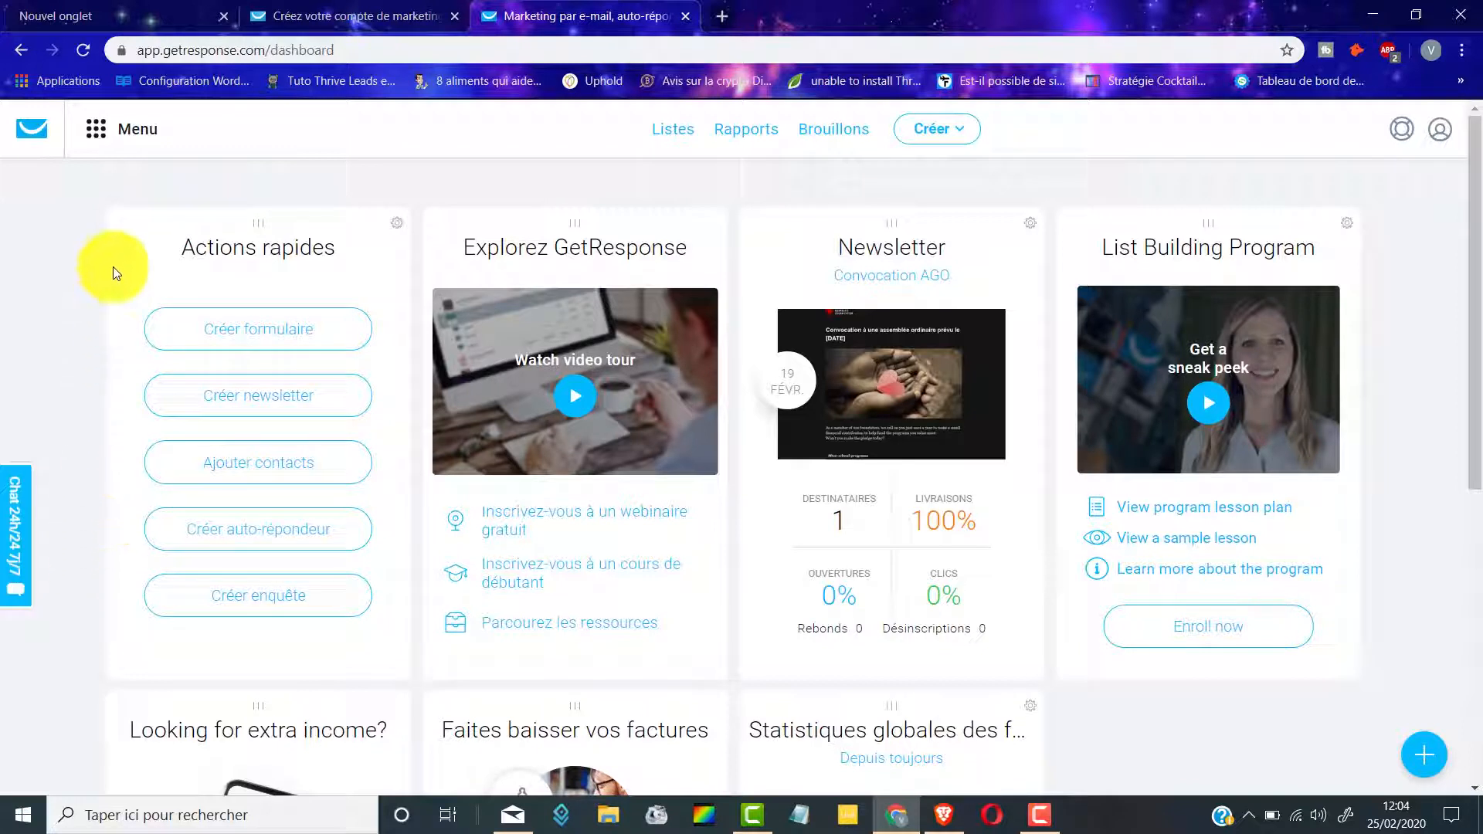
pyautogui.click(95, 132)
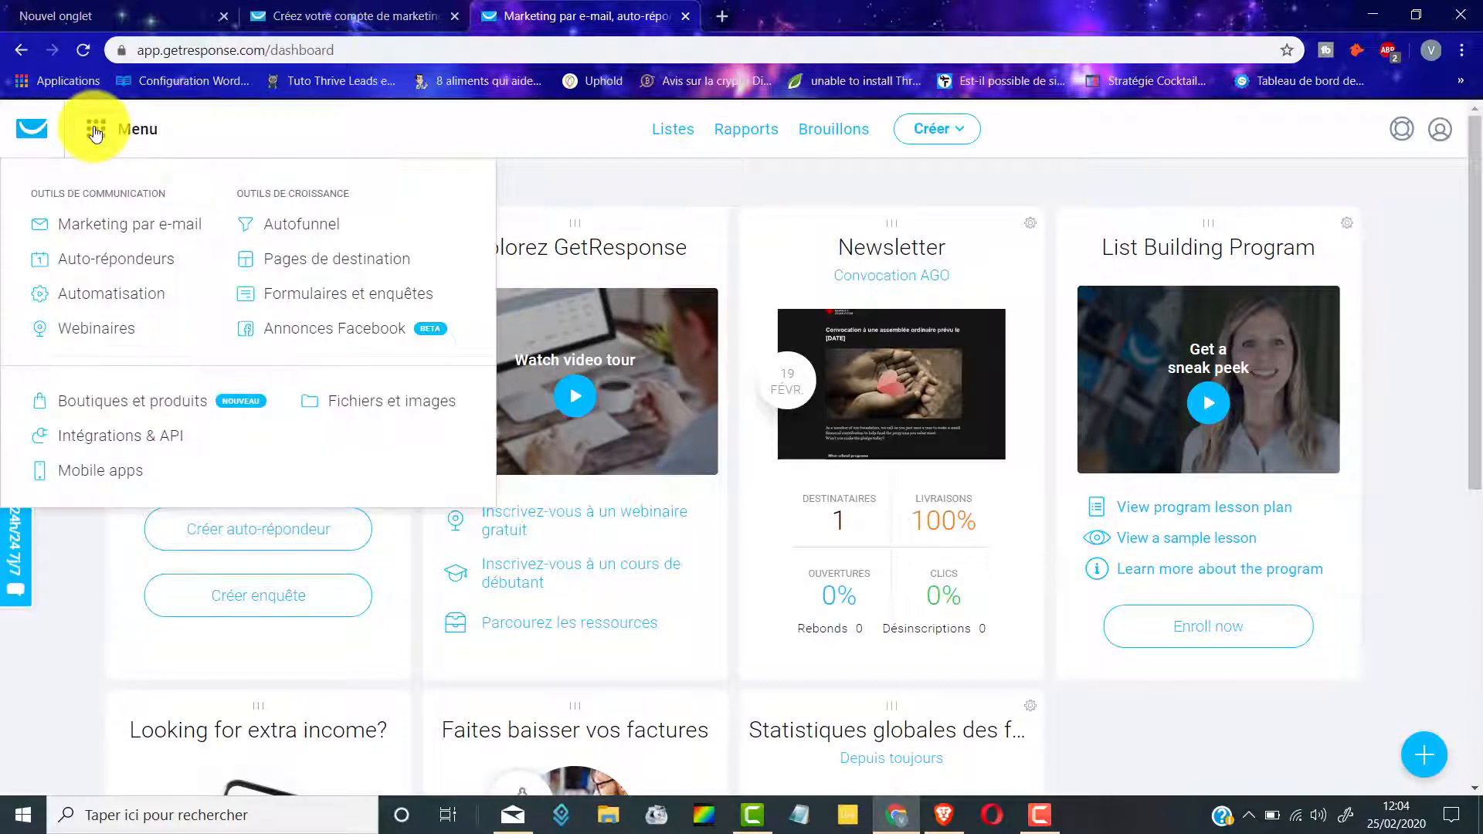
pyautogui.click(319, 232)
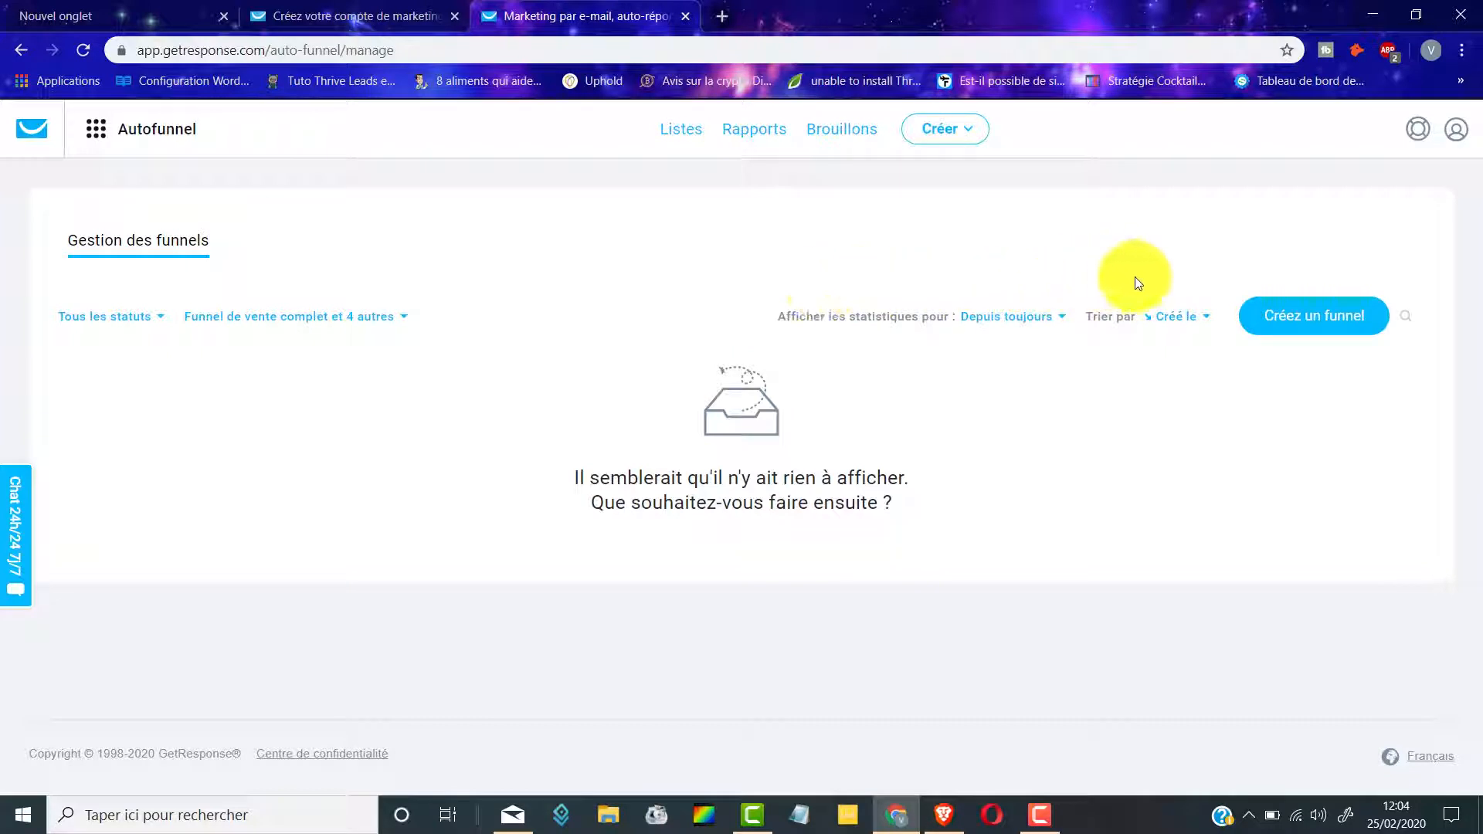
pyautogui.click(1311, 319)
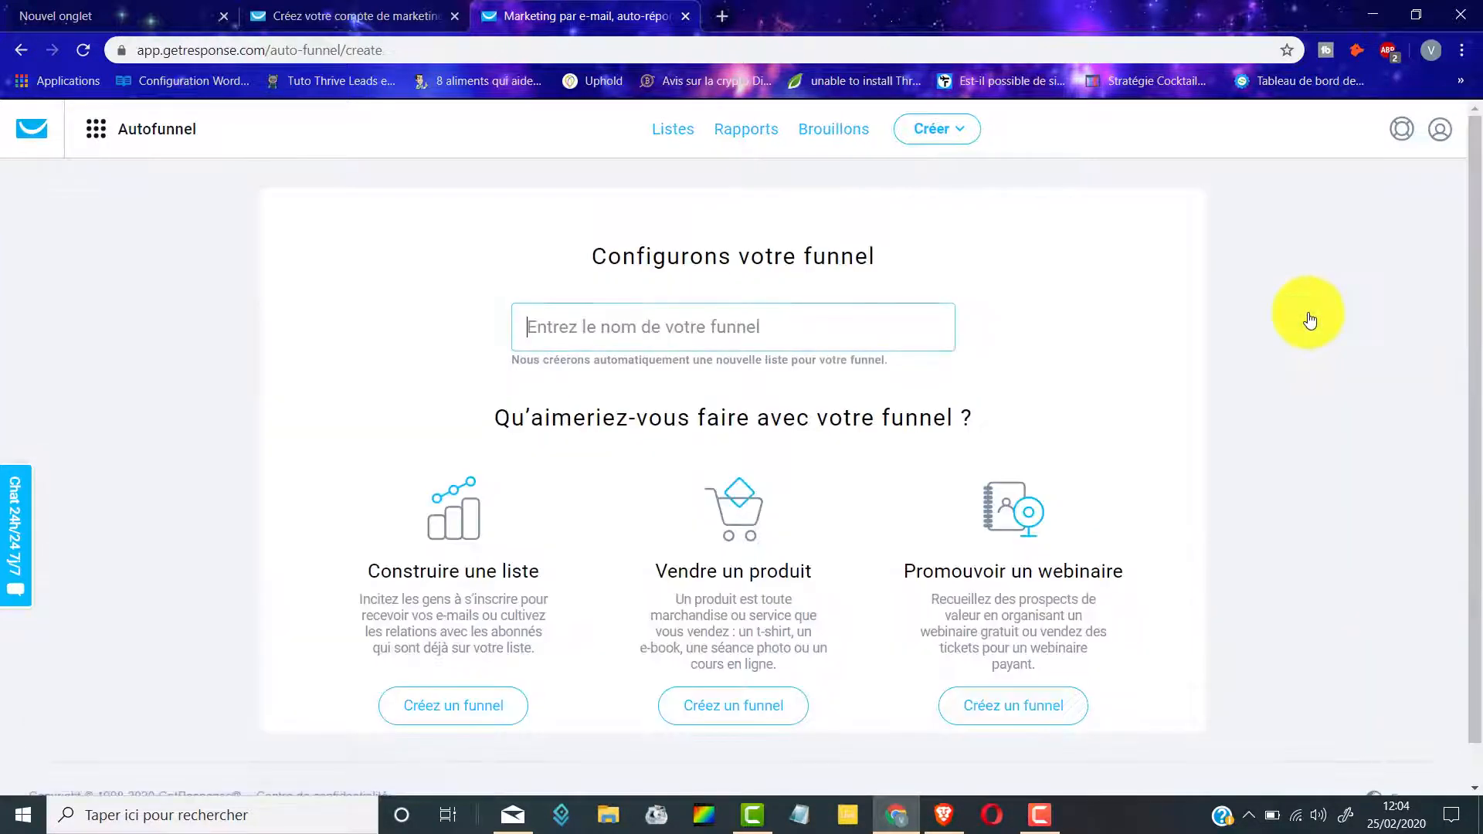
pyautogui.click(593, 333)
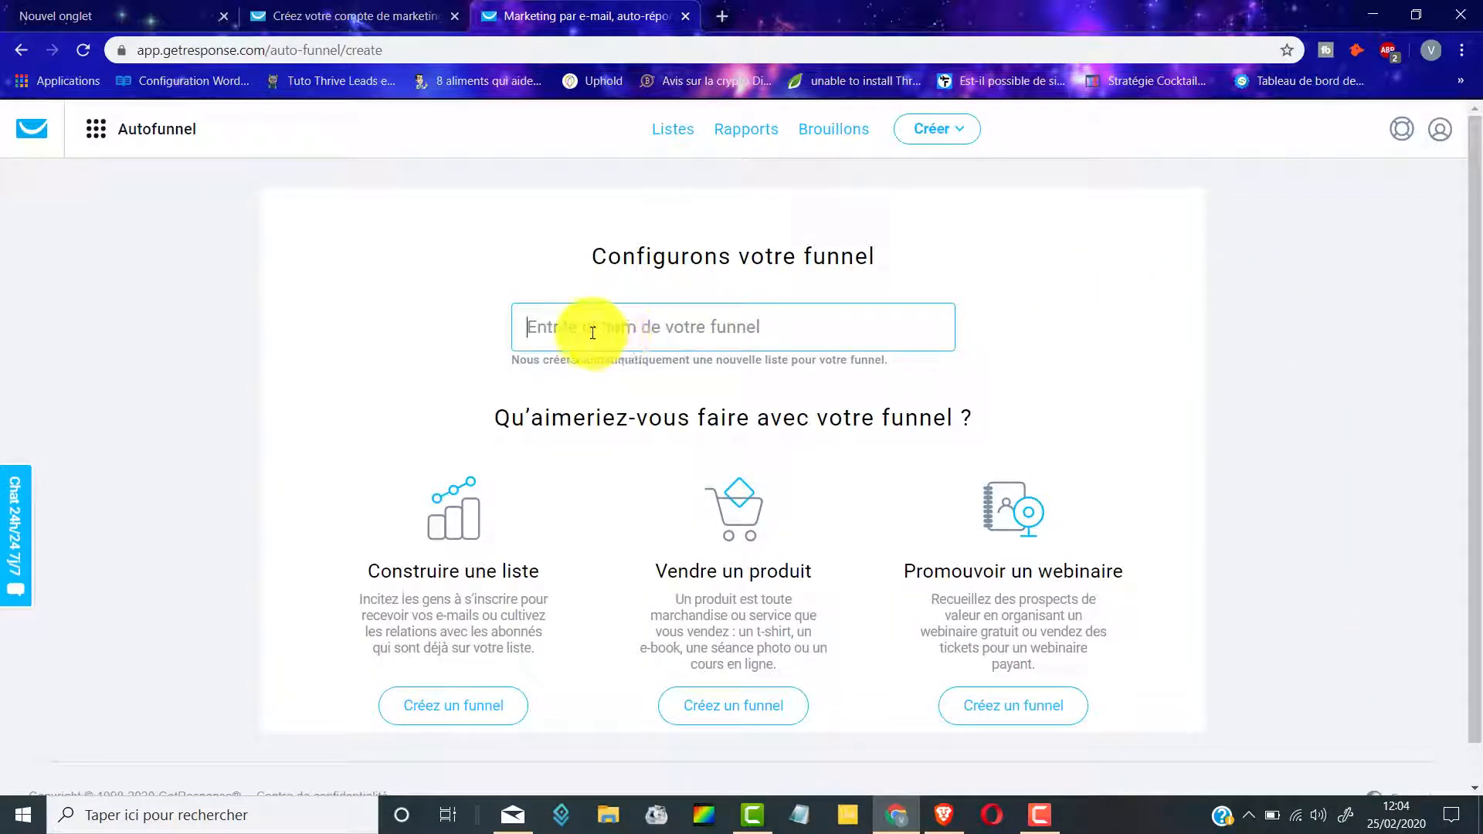
pyautogui.write('Tunnel')
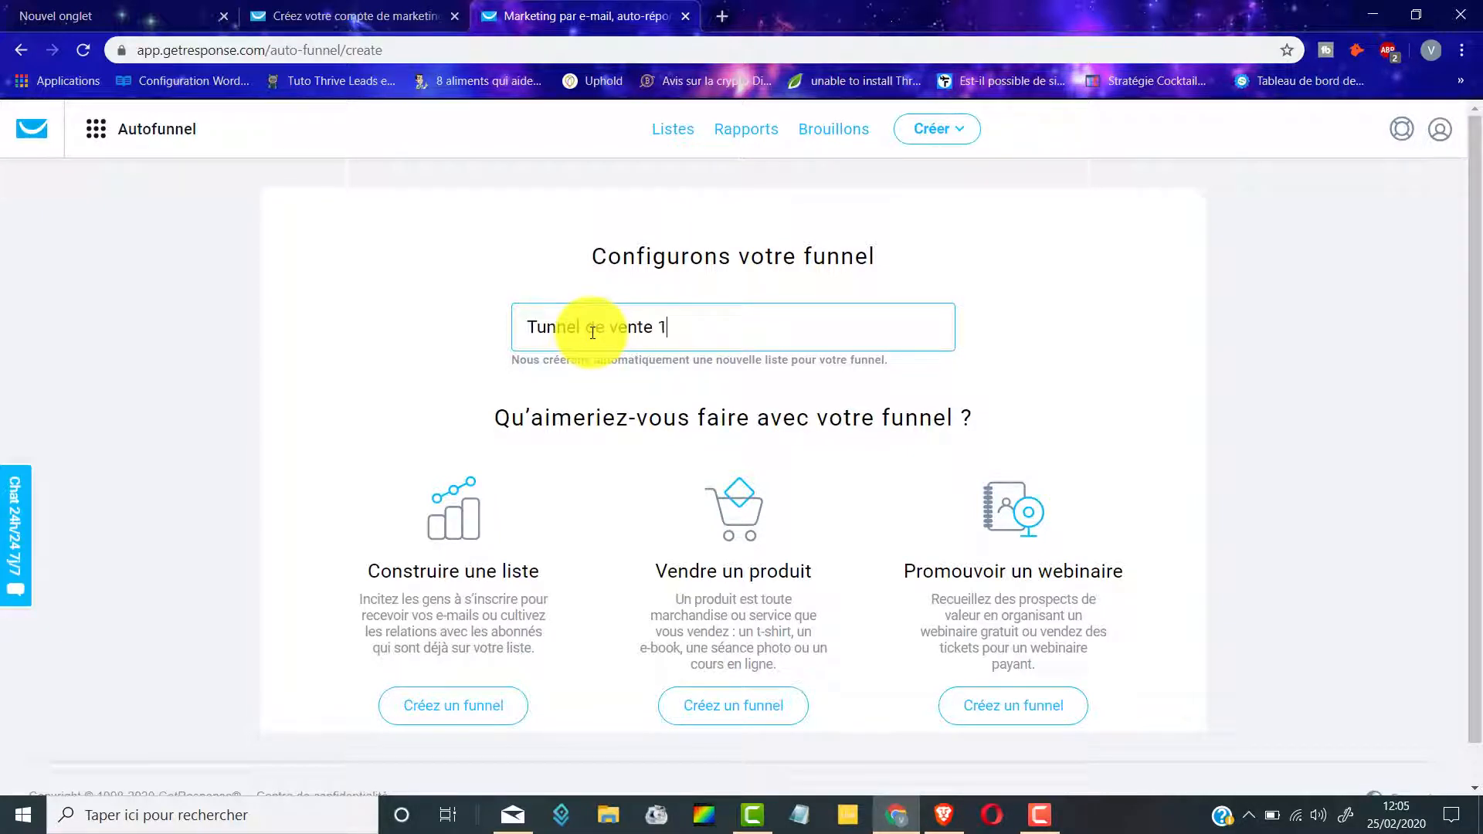
pyautogui.write(' de vente 1')
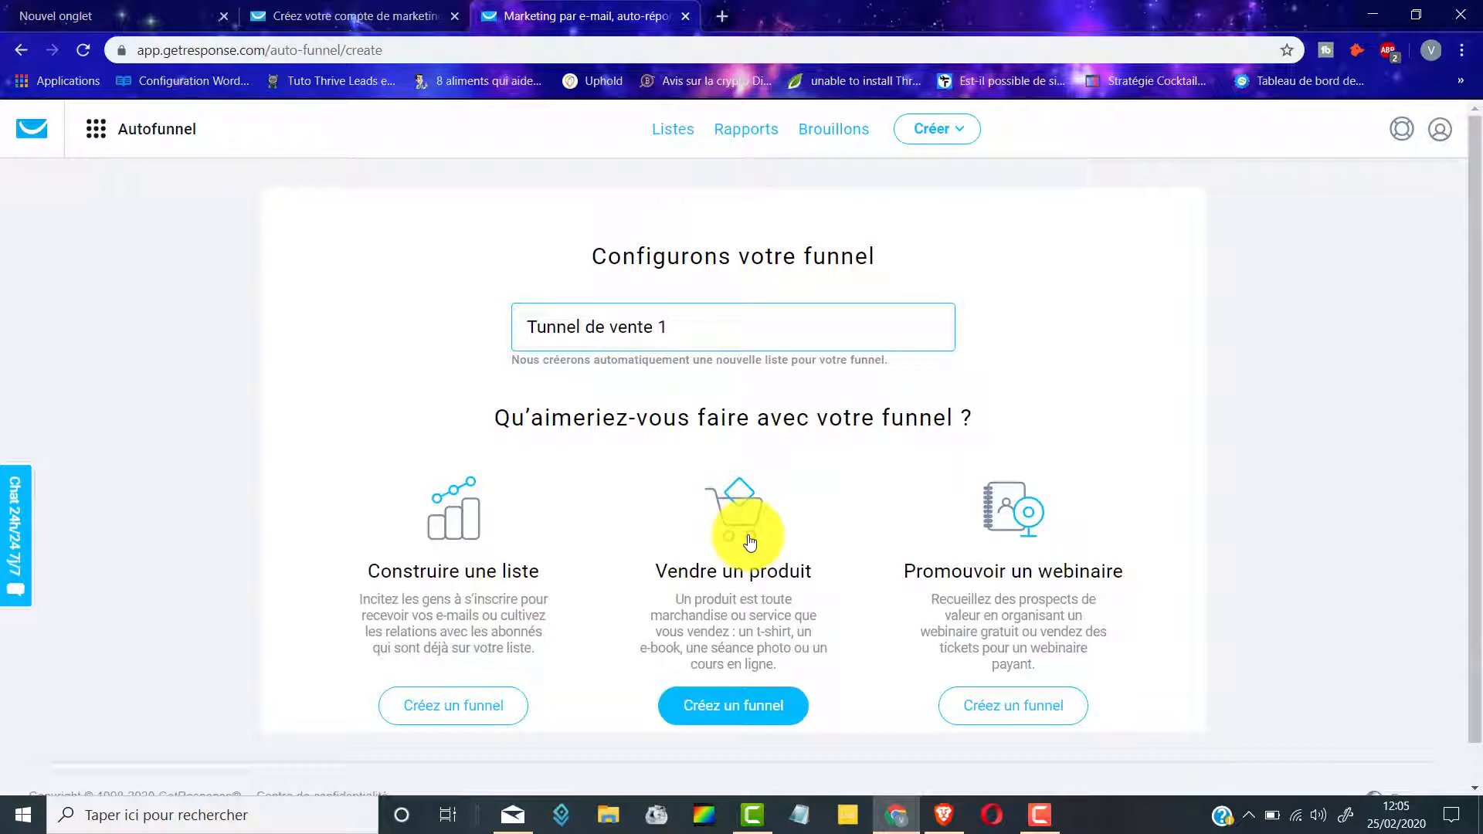
# Step: Choose to sell a product with the funnel, using the complete sales funnel type "Funnel de vente complet"
pyautogui.click(745, 707)
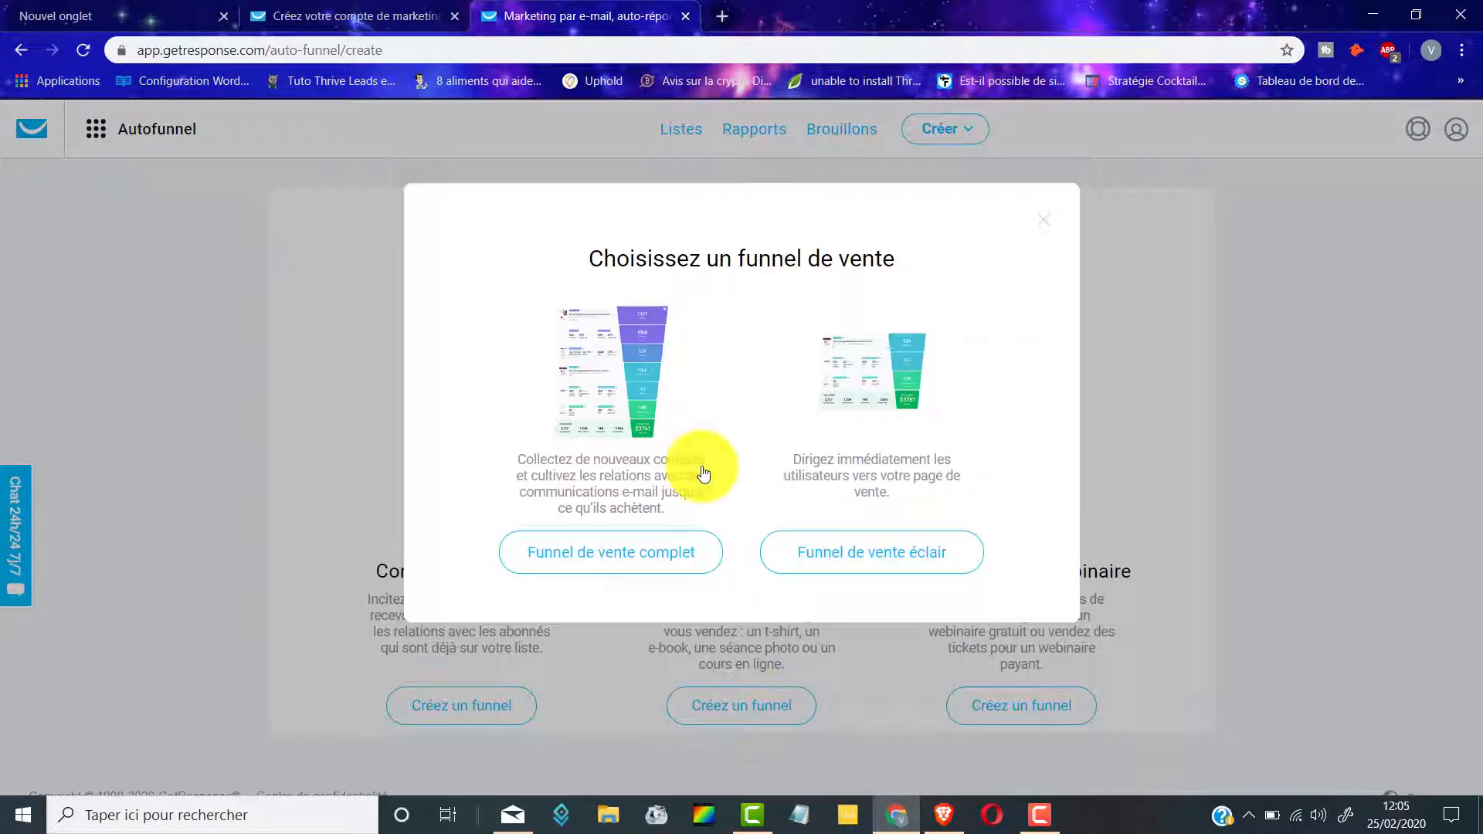
pyautogui.click(623, 554)
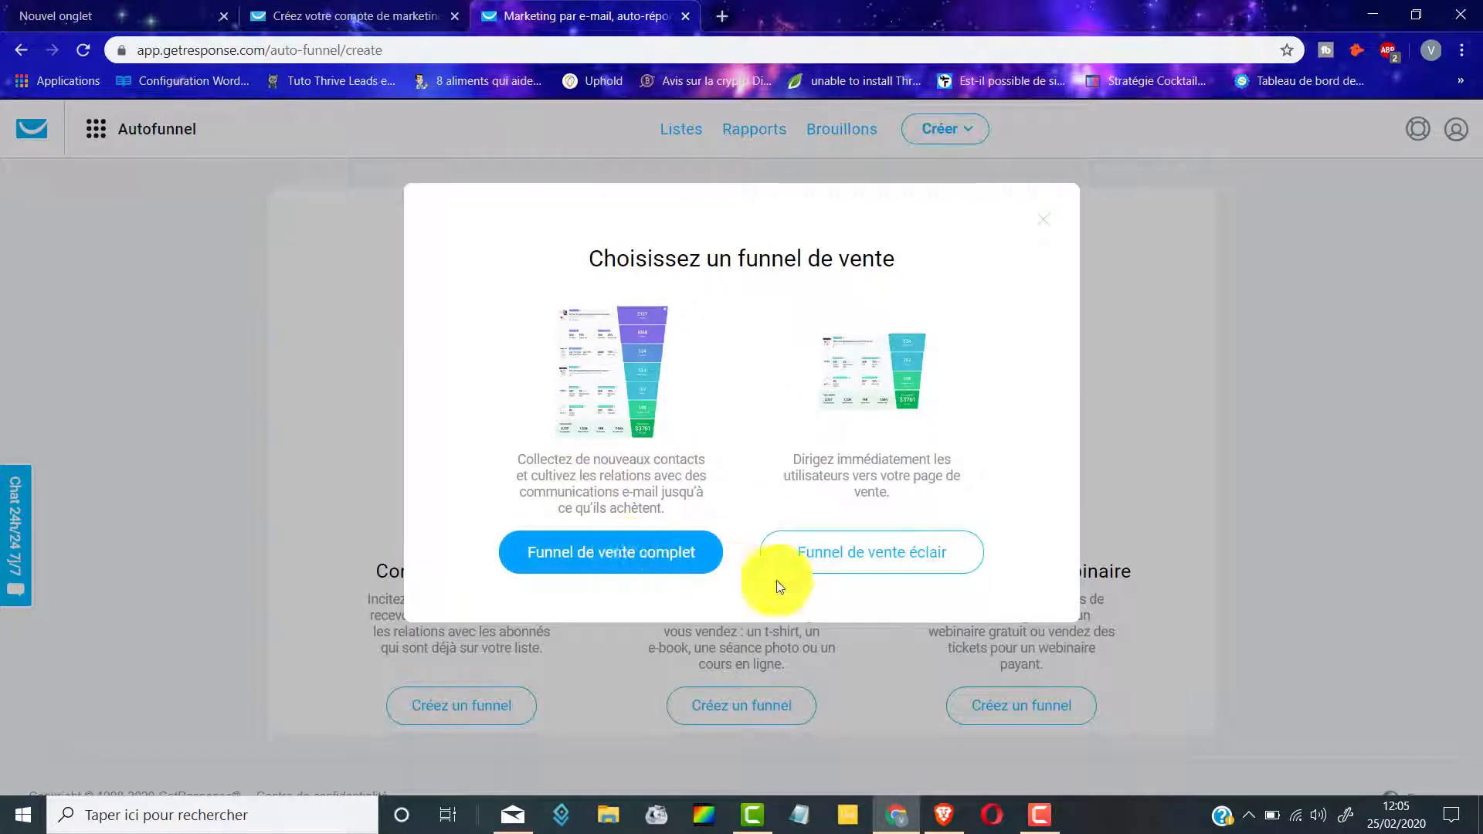
pyautogui.click(888, 563)
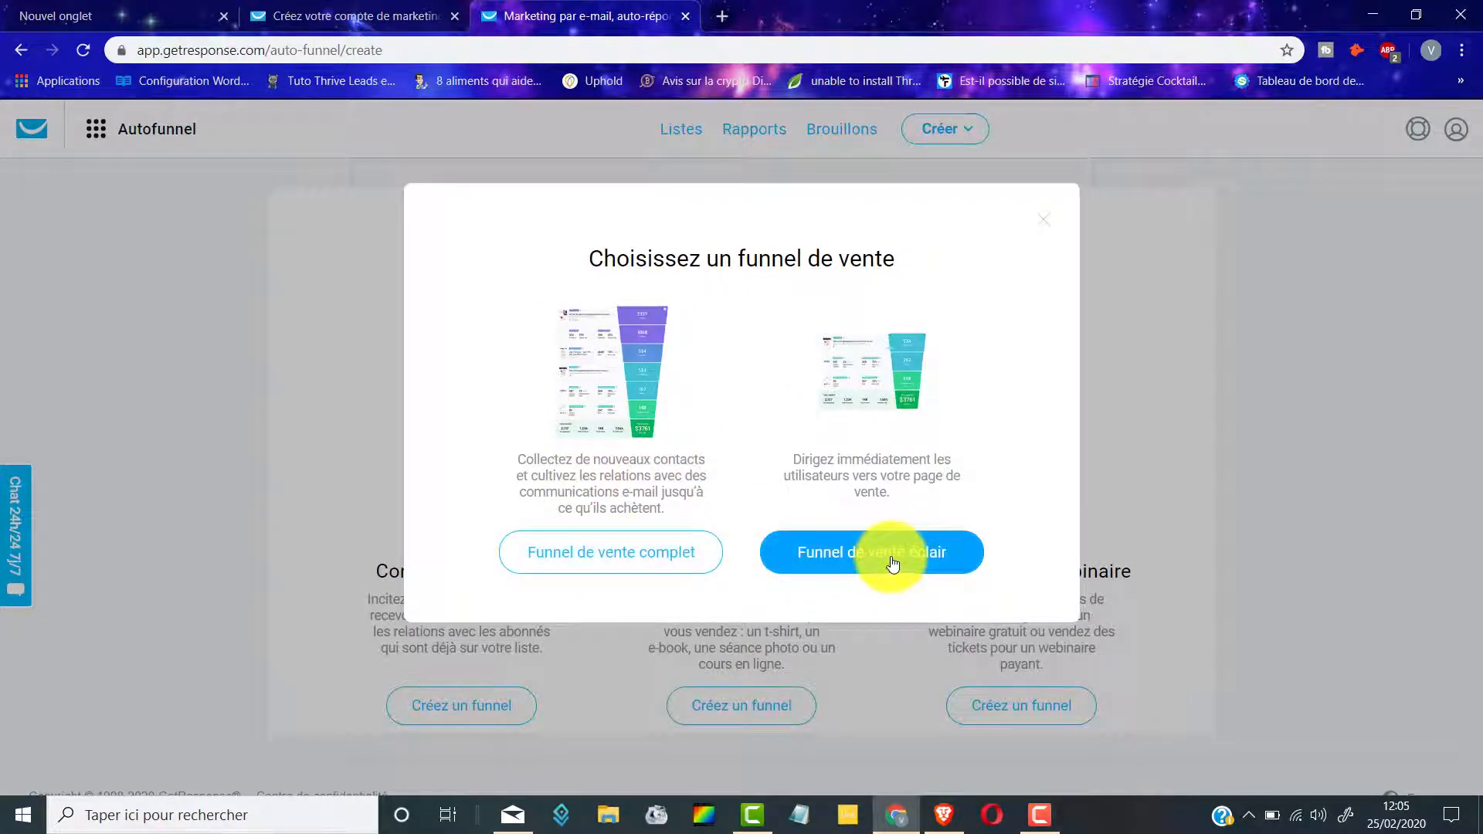
pyautogui.click(611, 564)
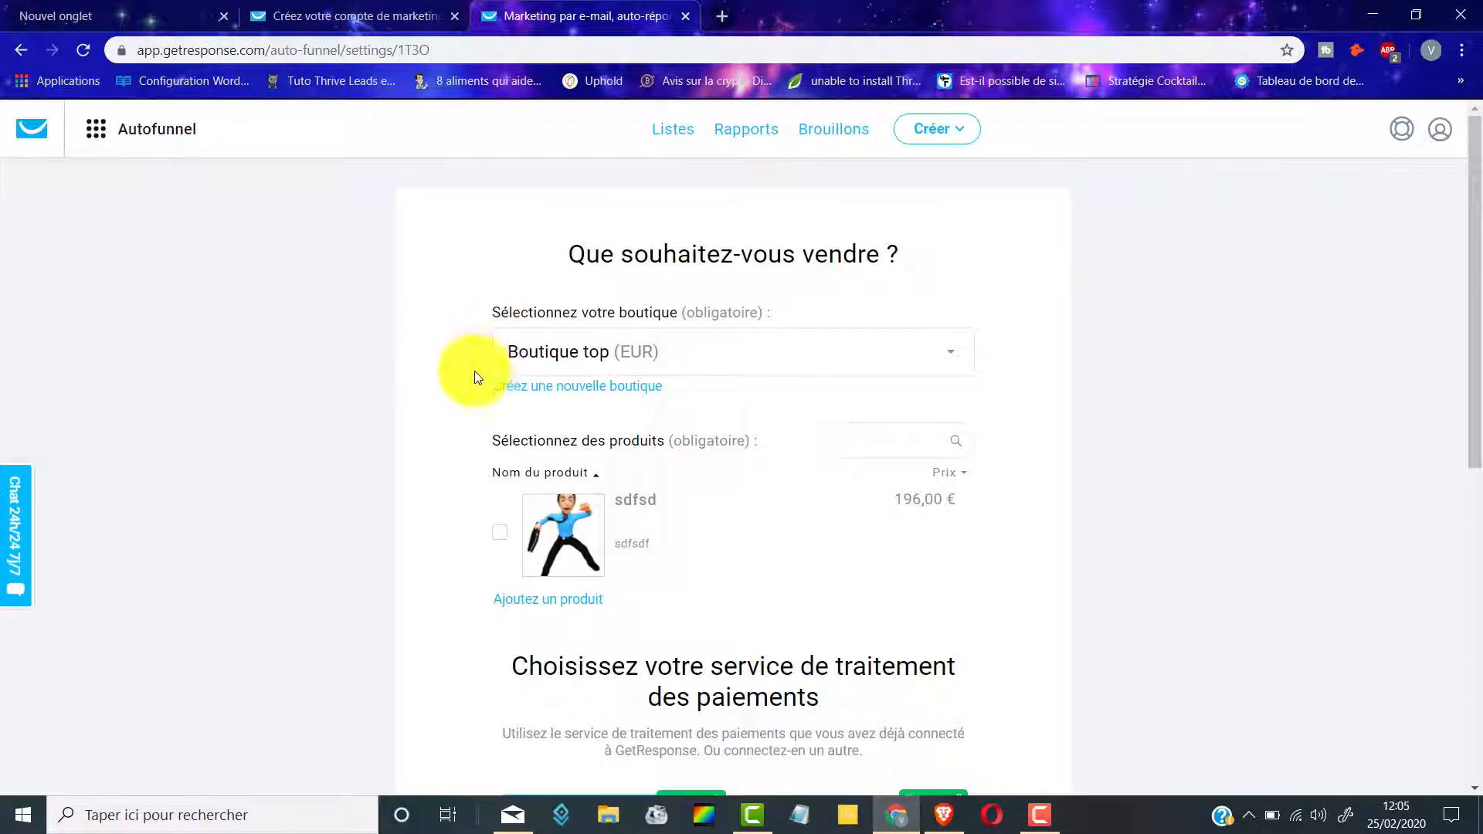
# Step: Create a new GetResponse store named "Boutique en ligne 1" with EUR as its currency
pyautogui.click(586, 390)
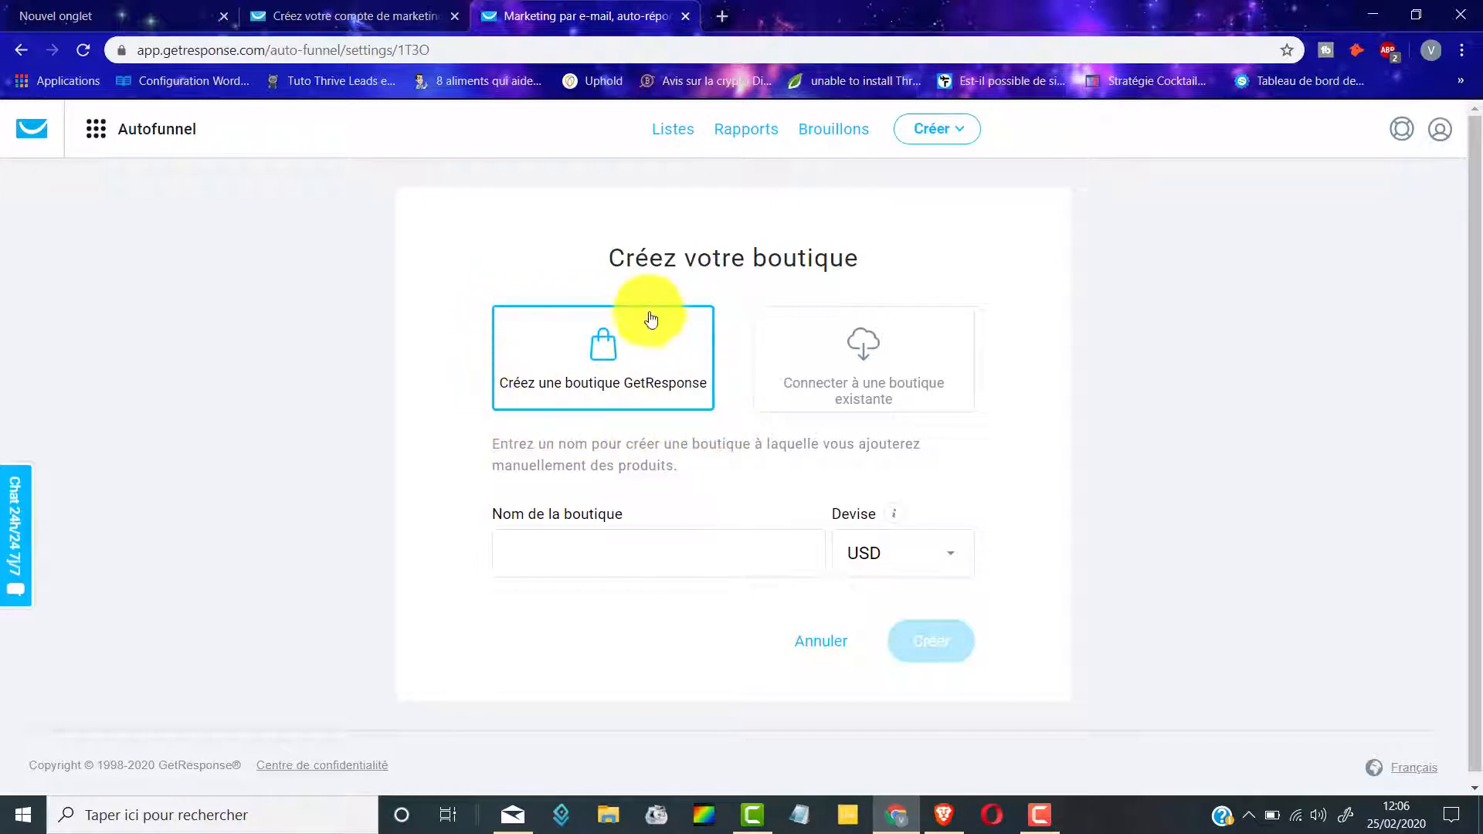
pyautogui.click(542, 547)
pyautogui.write('Boutique')
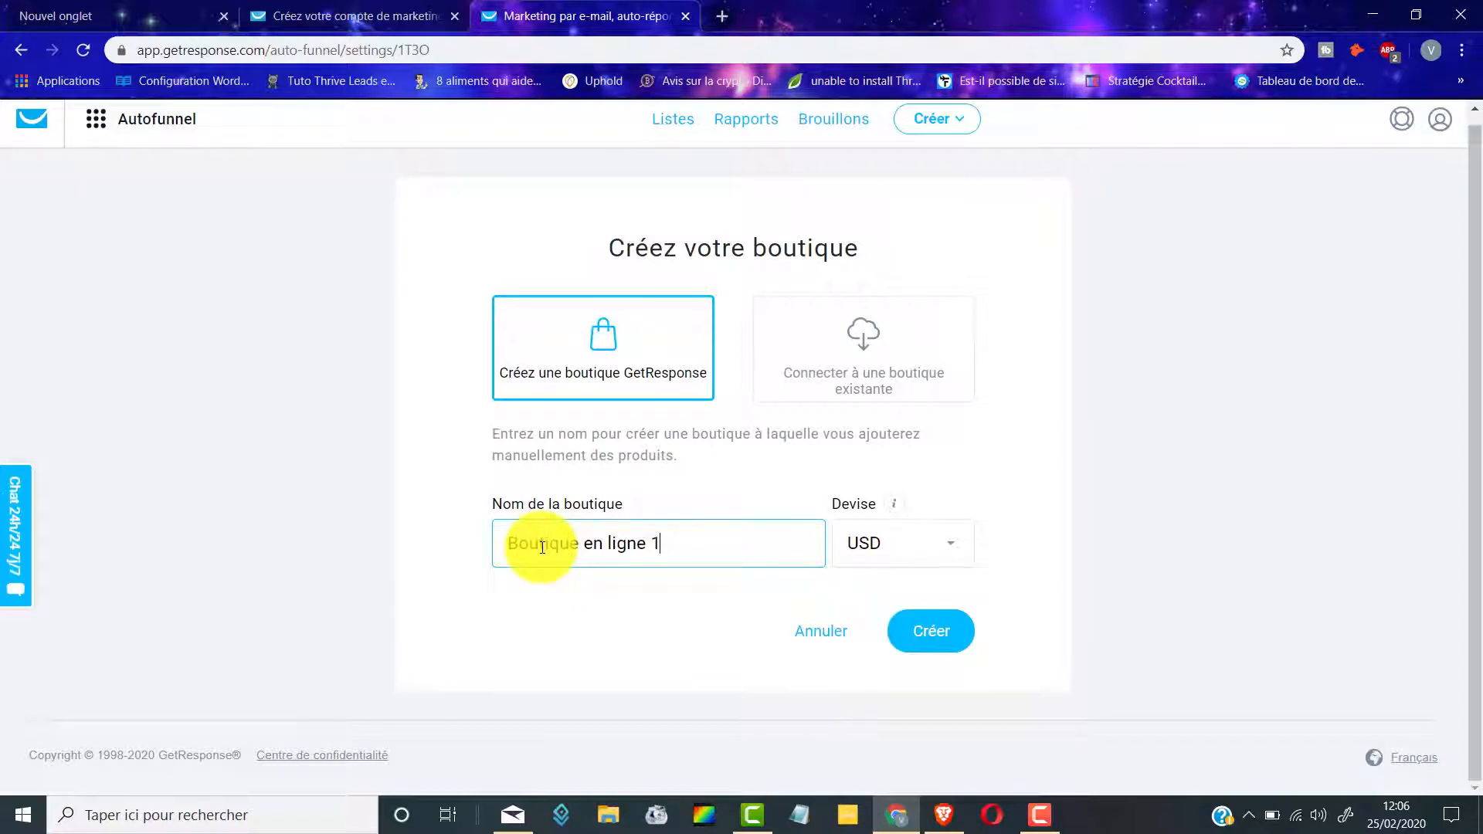
pyautogui.write(' en ligne 1')
pyautogui.click(924, 546)
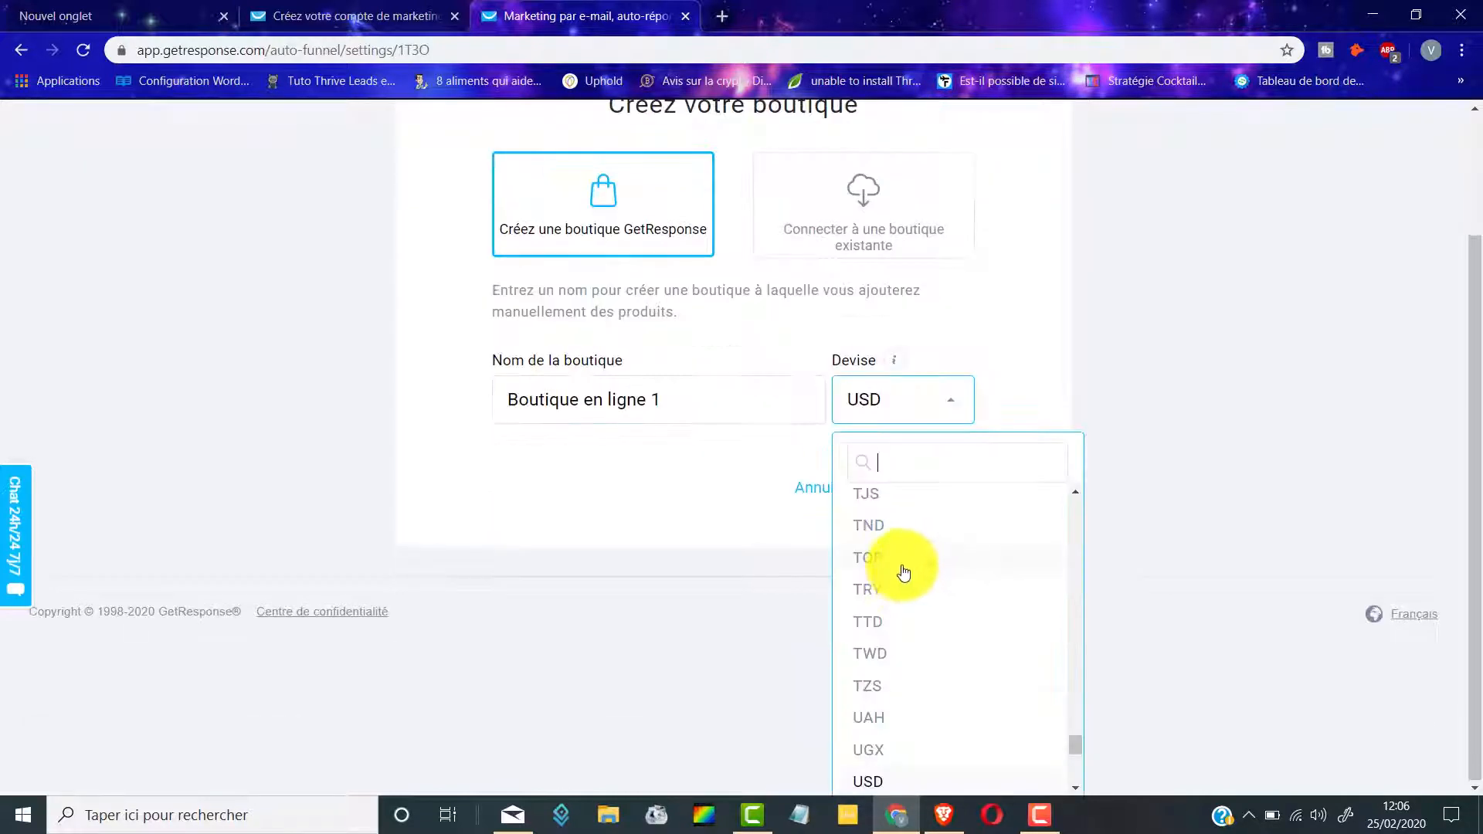
pyautogui.write('eur')
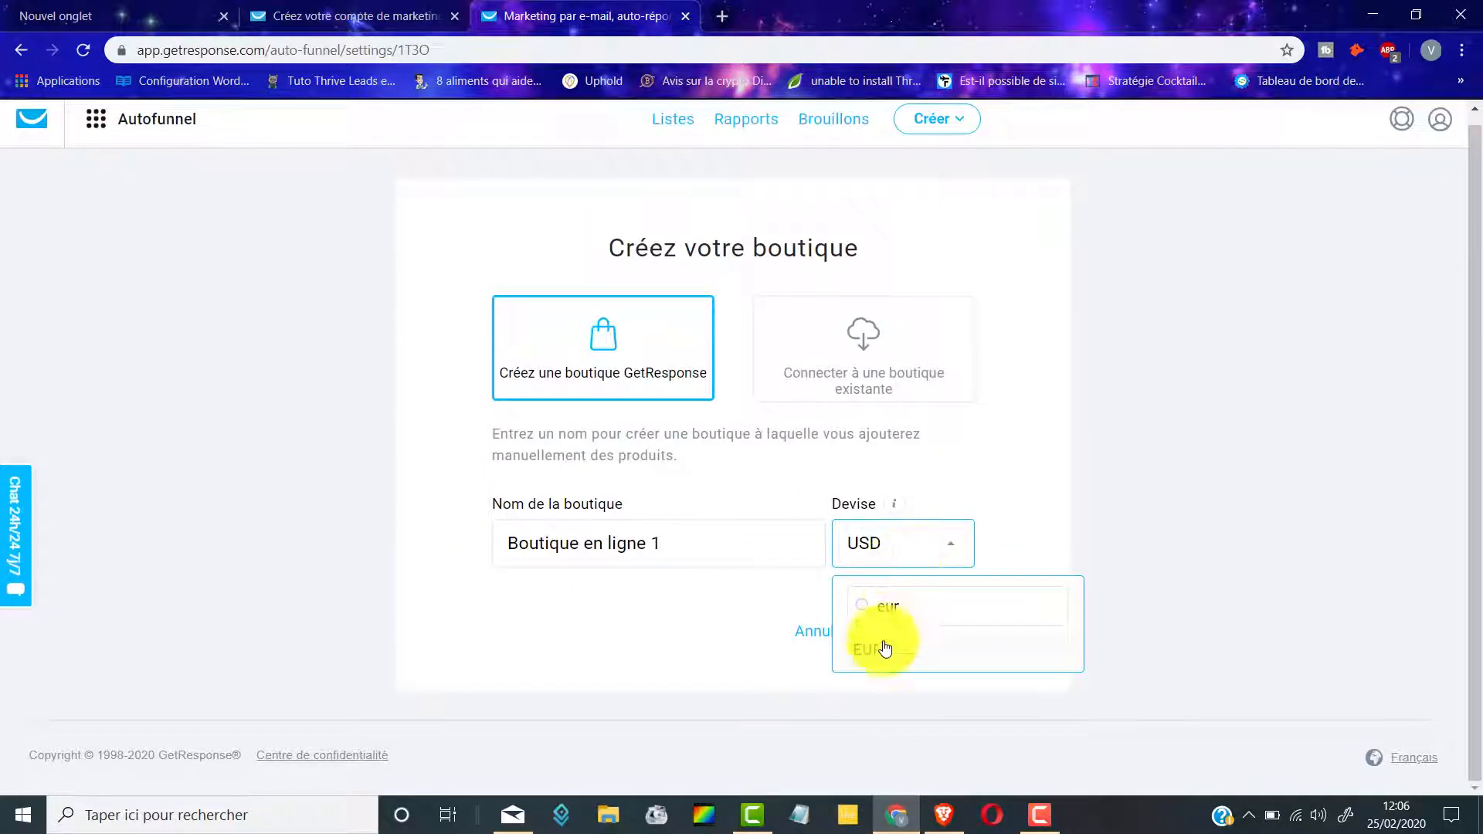
pyautogui.click(877, 647)
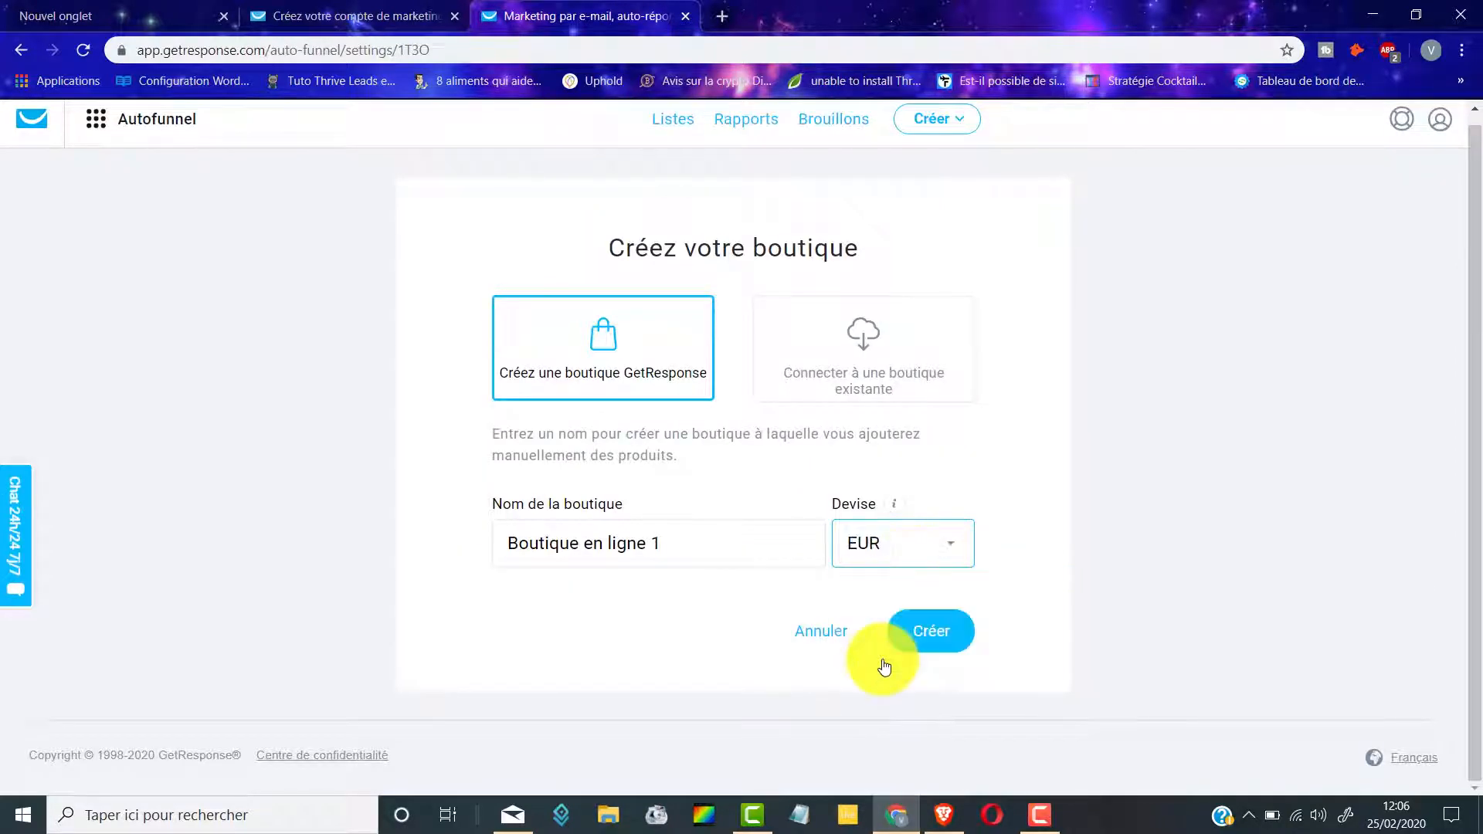
pyautogui.click(925, 634)
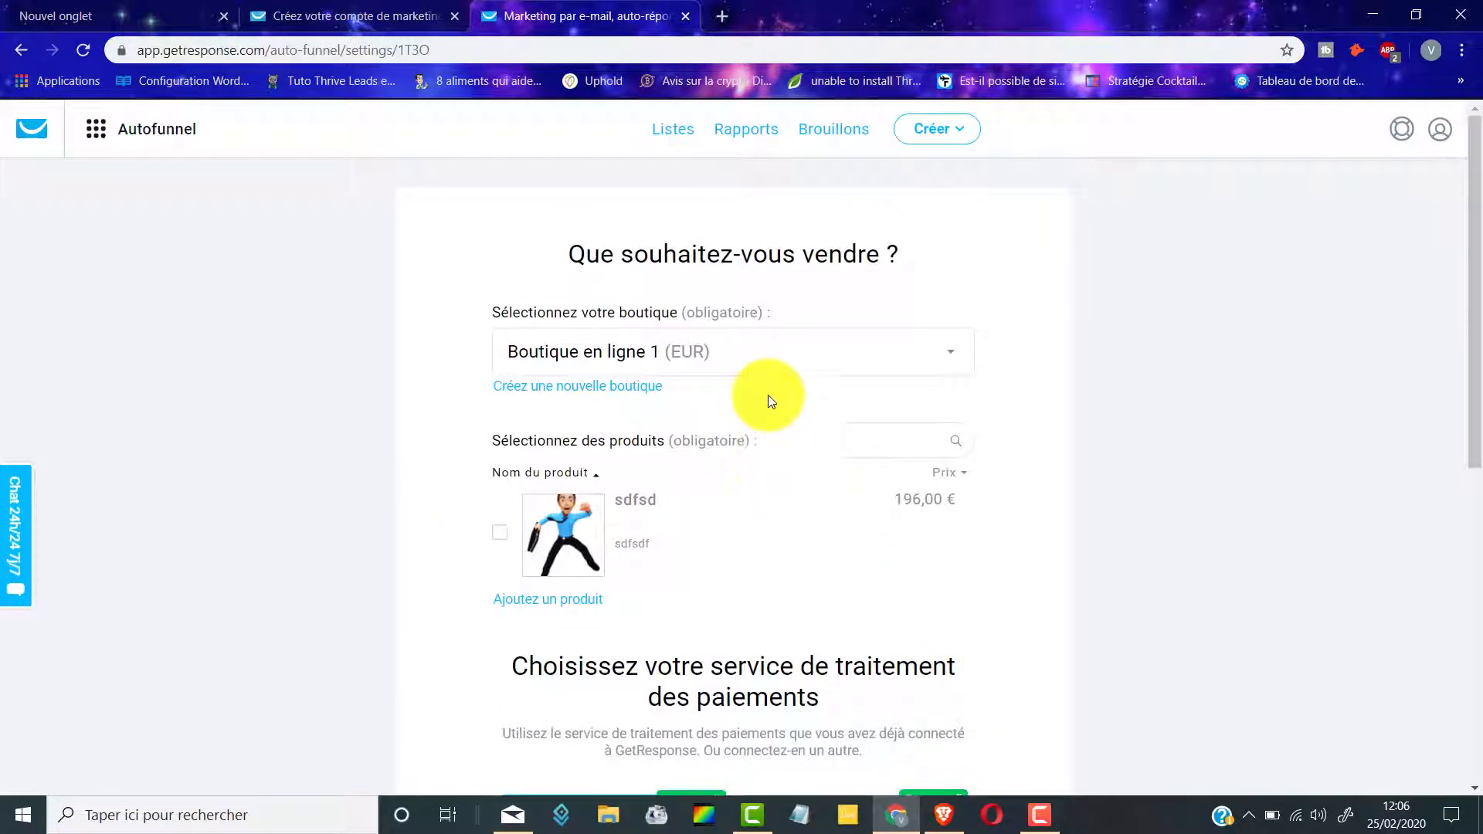
# Step: Add a downloadable-file product to the store, named "Les 7 methodes pour gagner de l'argent sur internet"
pyautogui.scroll(-1, 768, 401)
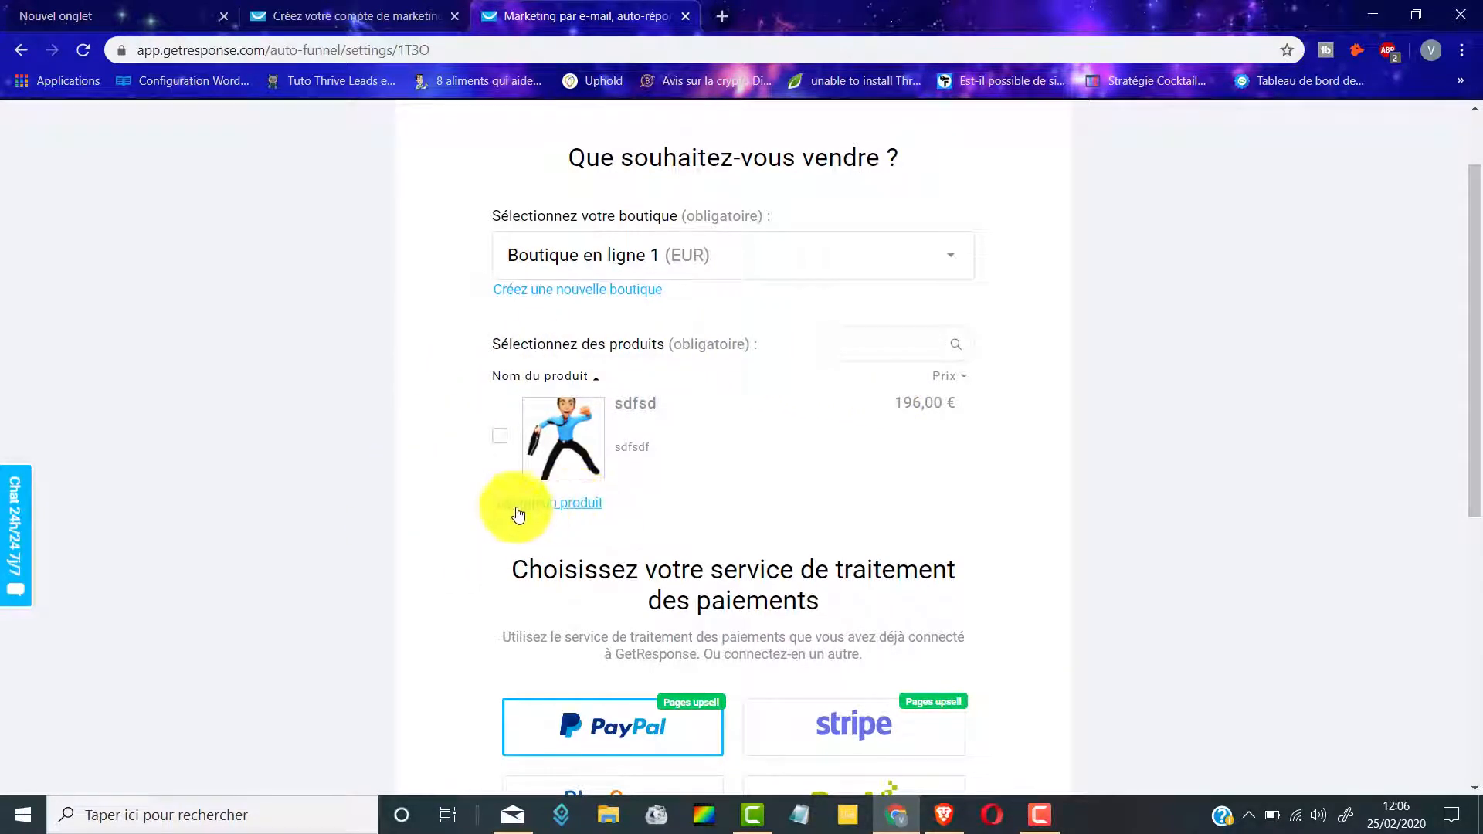
pyautogui.click(534, 514)
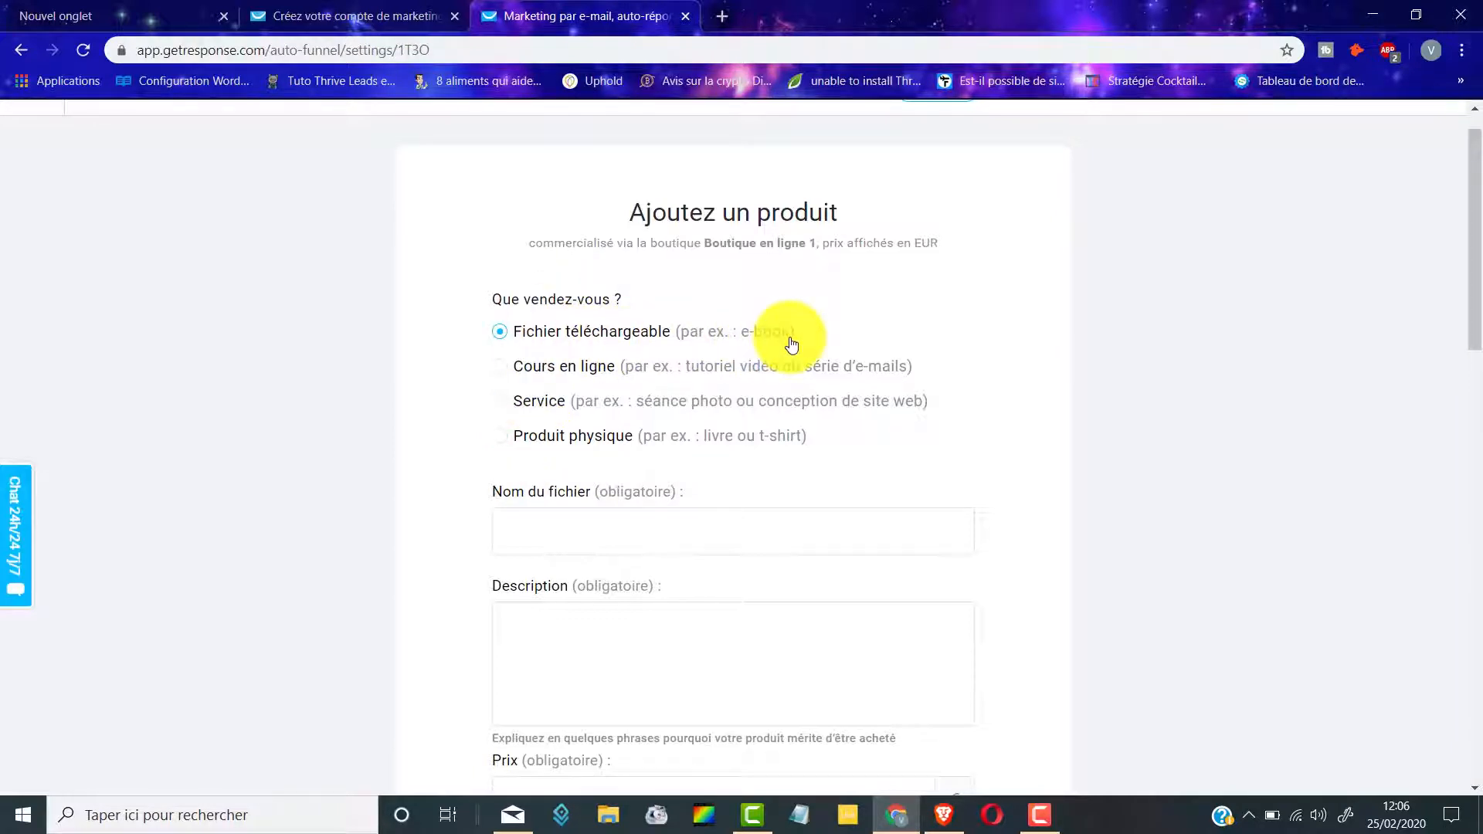
pyautogui.scroll(-1, 695, 386)
pyautogui.click(623, 429)
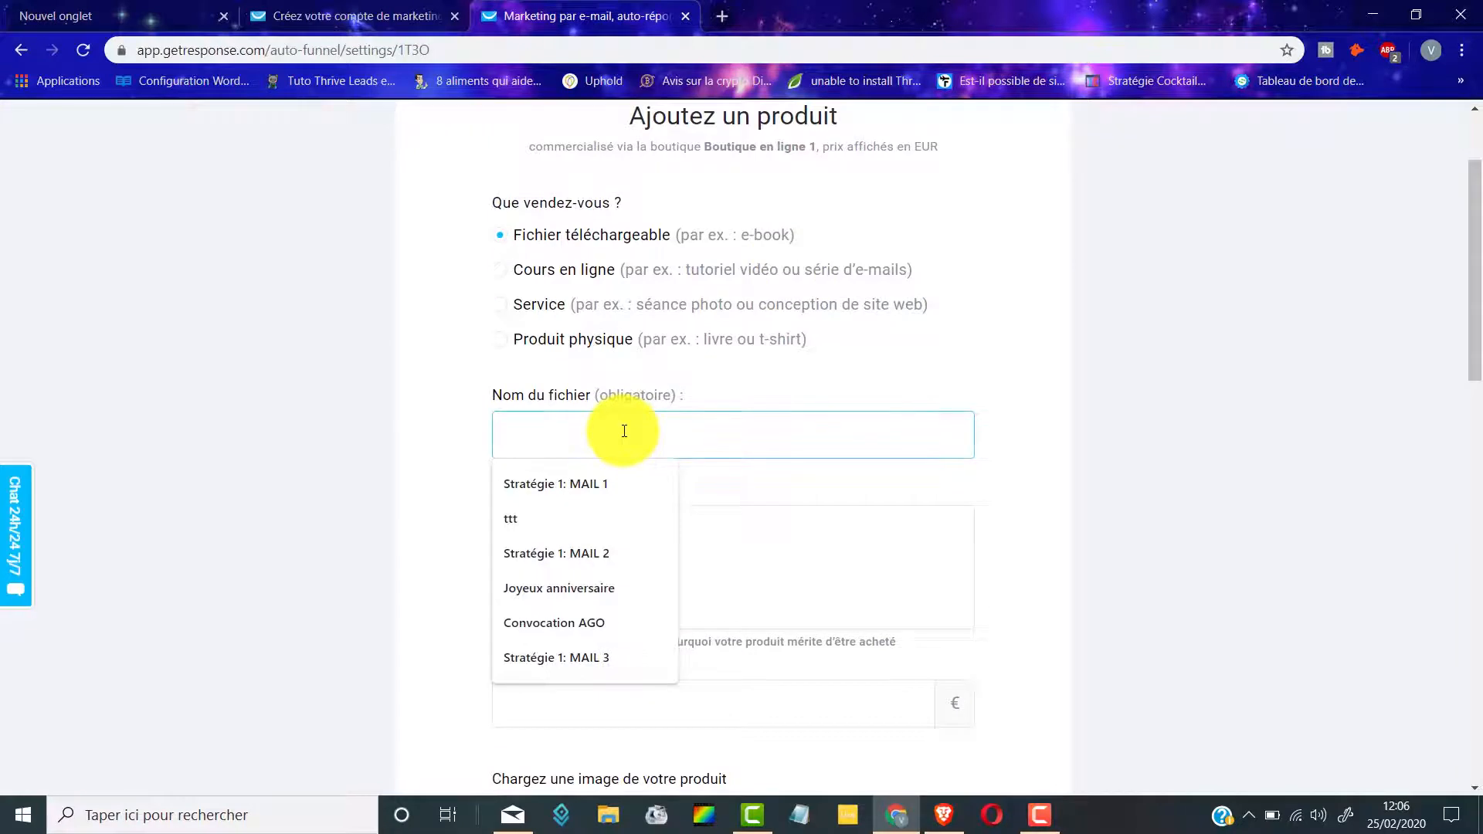
pyautogui.write('L')
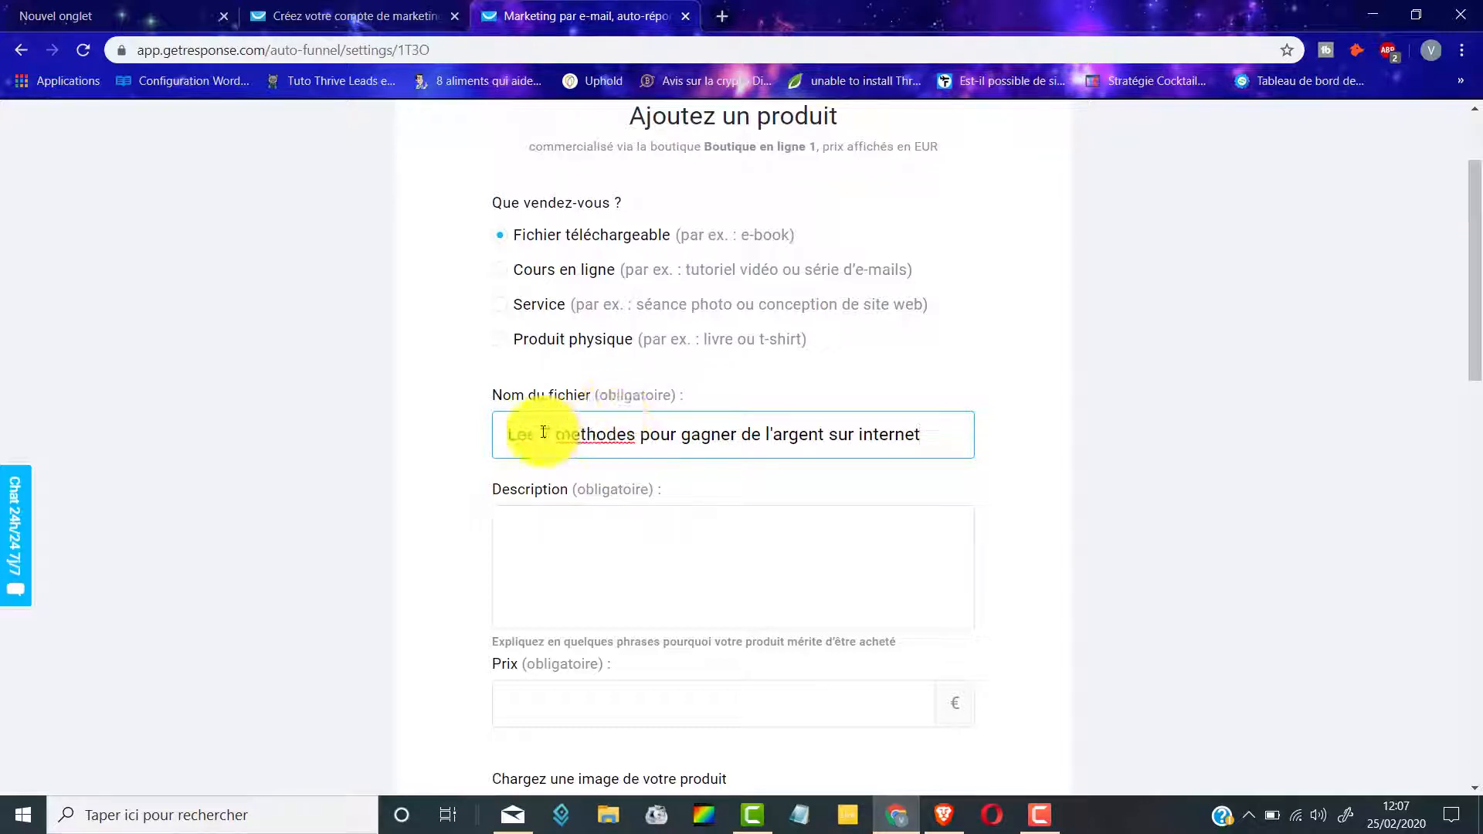
pyautogui.moveTo(511, 435); pyautogui.dragTo(937, 437)
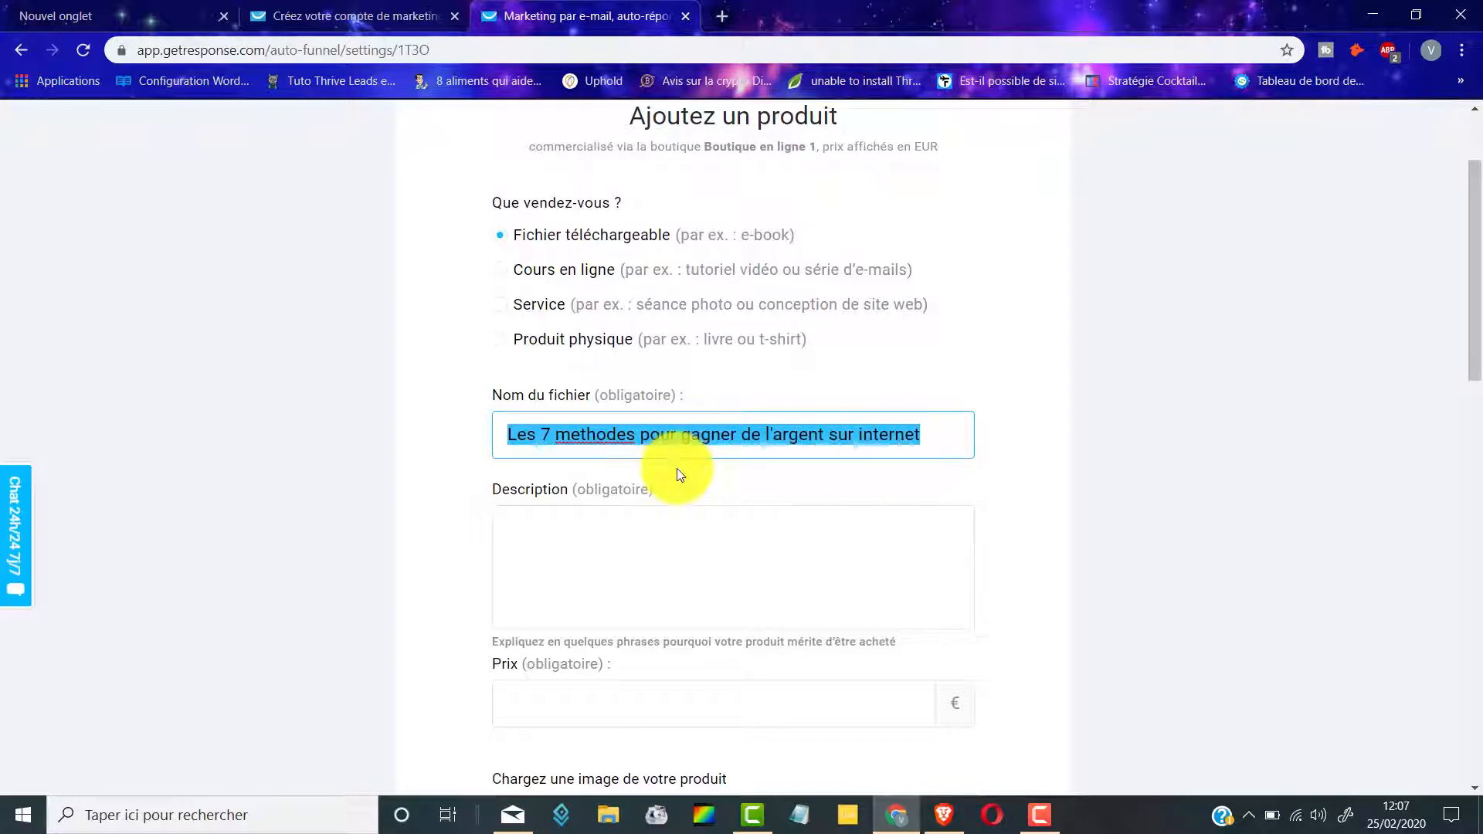
# Step: Enter "Ta description" as the product description and set the price to 14,97 €
pyautogui.click(556, 544)
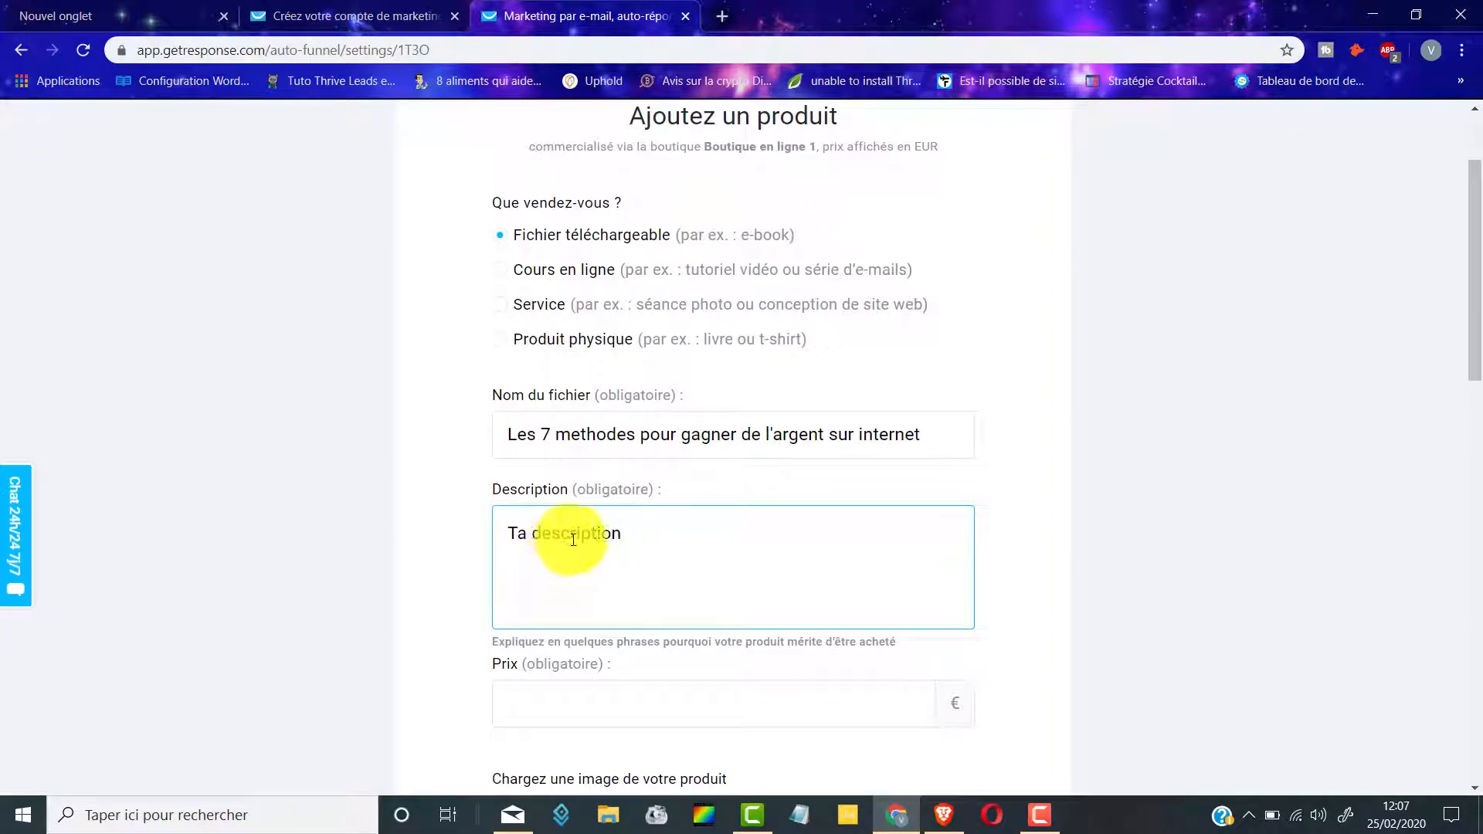
pyautogui.scroll(-3, 623, 491)
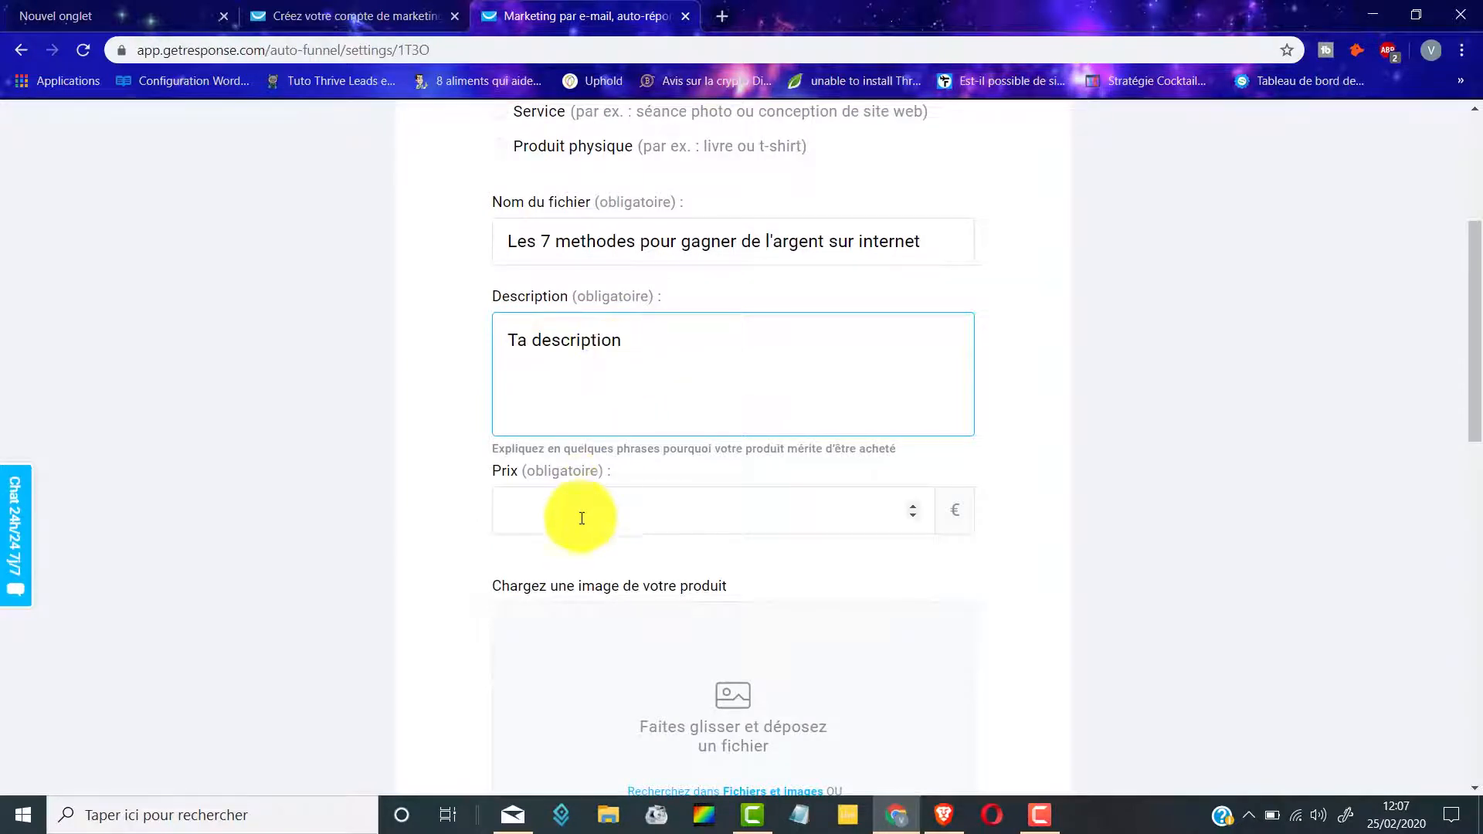
pyautogui.click(760, 533)
pyautogui.write('7')
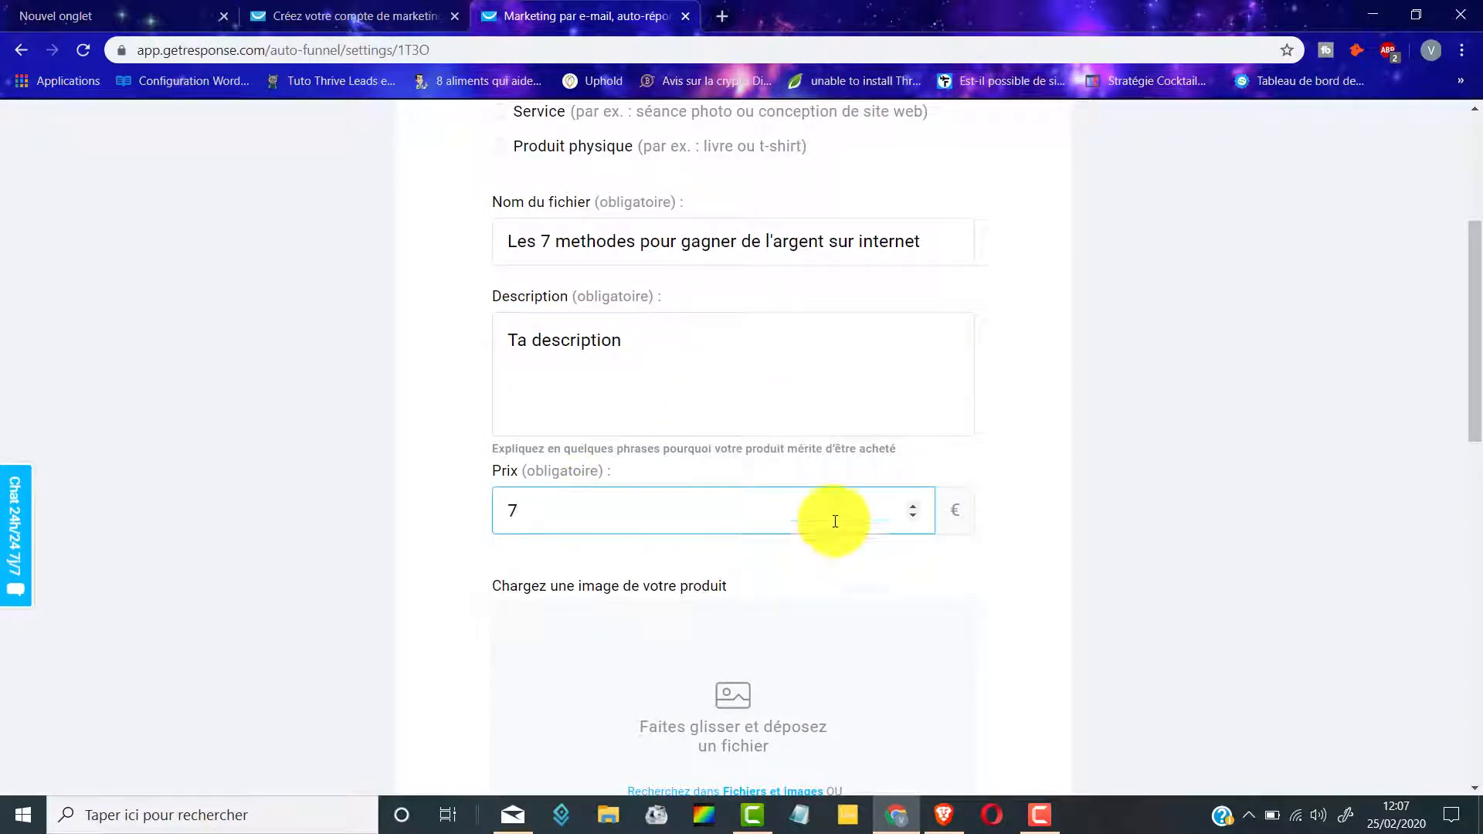
pyautogui.click(1142, 503)
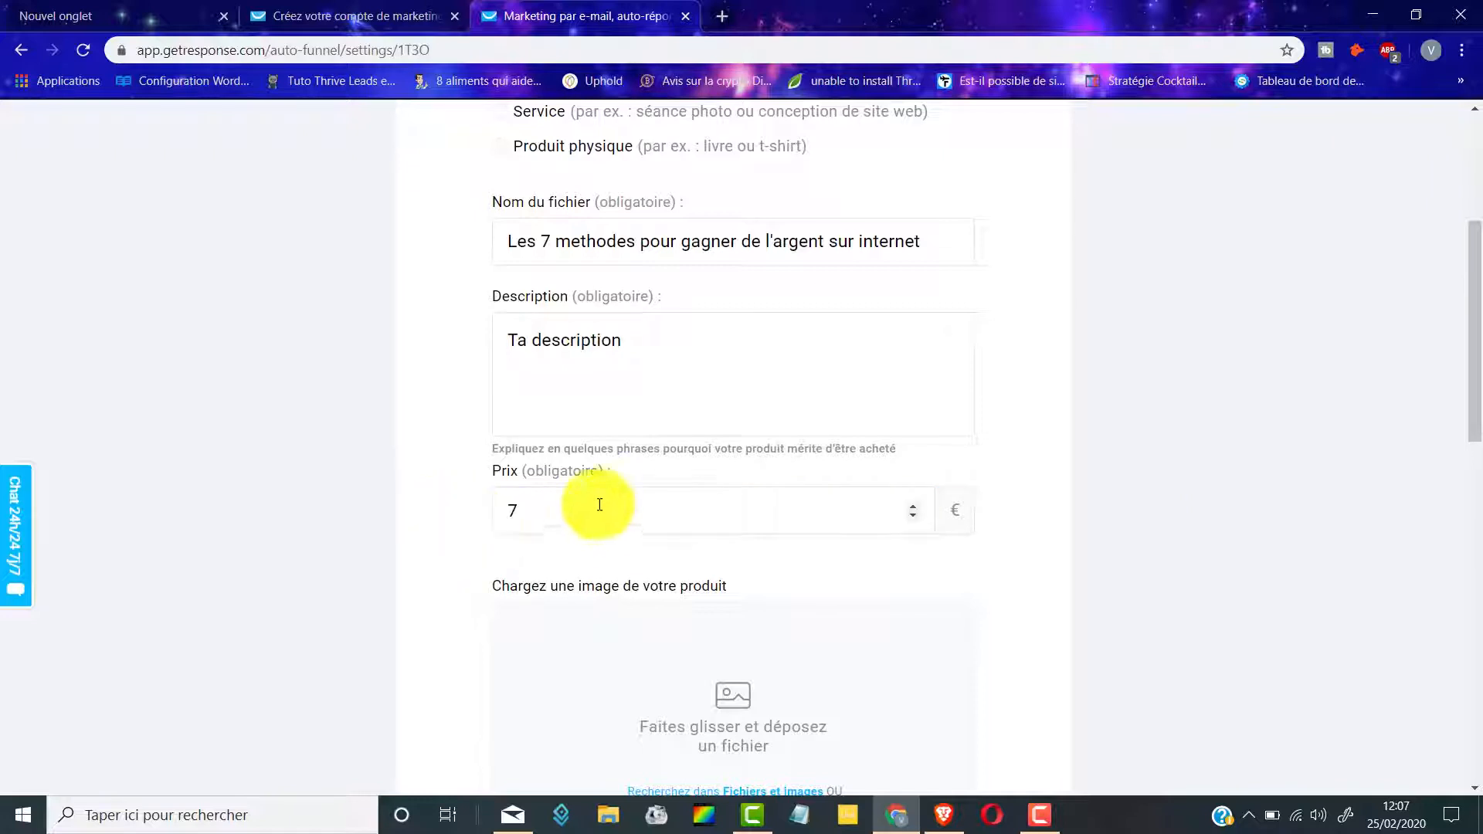
pyautogui.moveTo(595, 507); pyautogui.dragTo(386, 511)
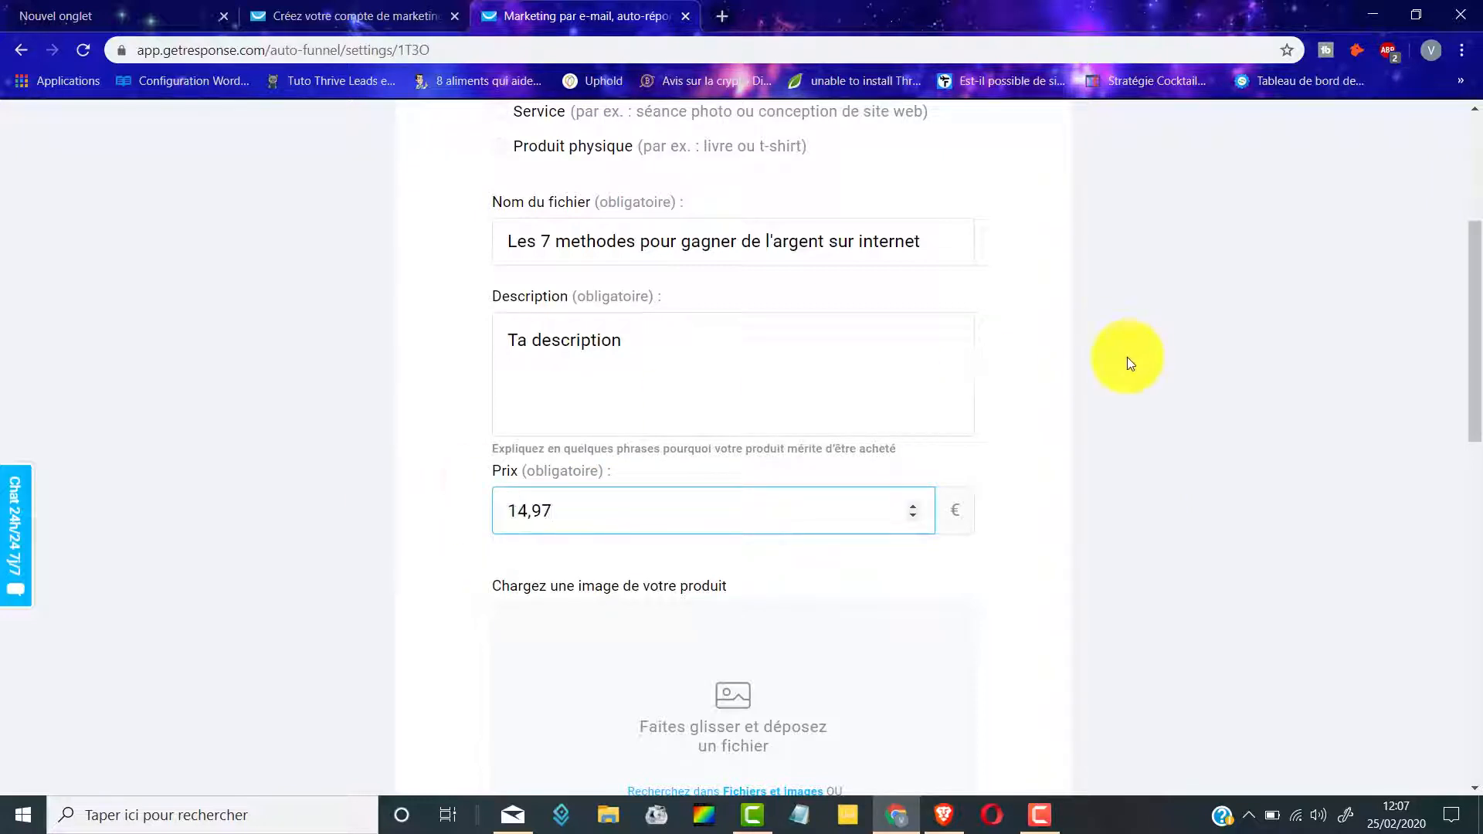
# Step: Add the free ShutterStock picture "achievement 4" as the product image and confirm its crop
pyautogui.scroll(-3, 1151, 381)
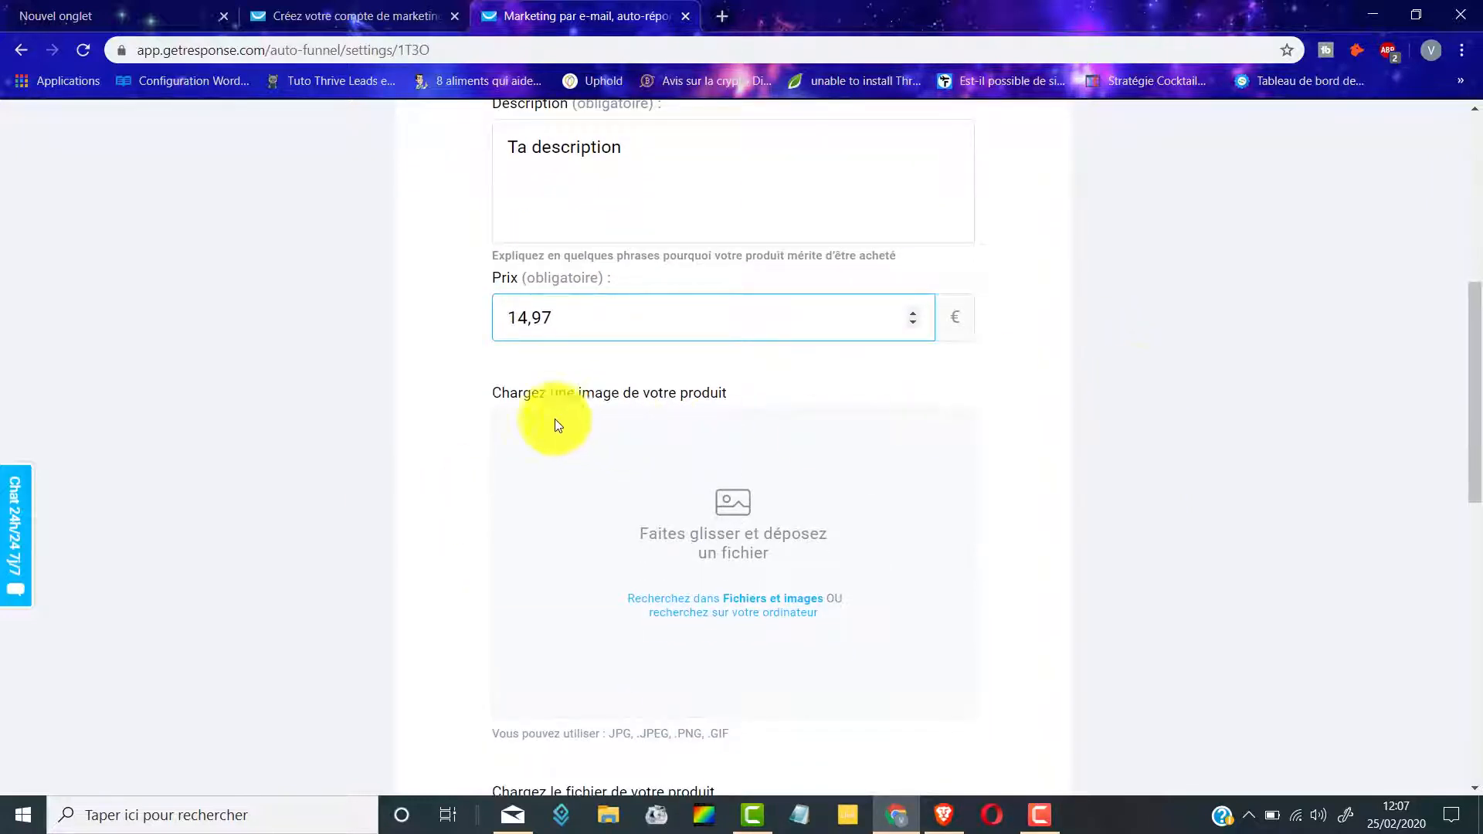
pyautogui.scroll(-2, 554, 423)
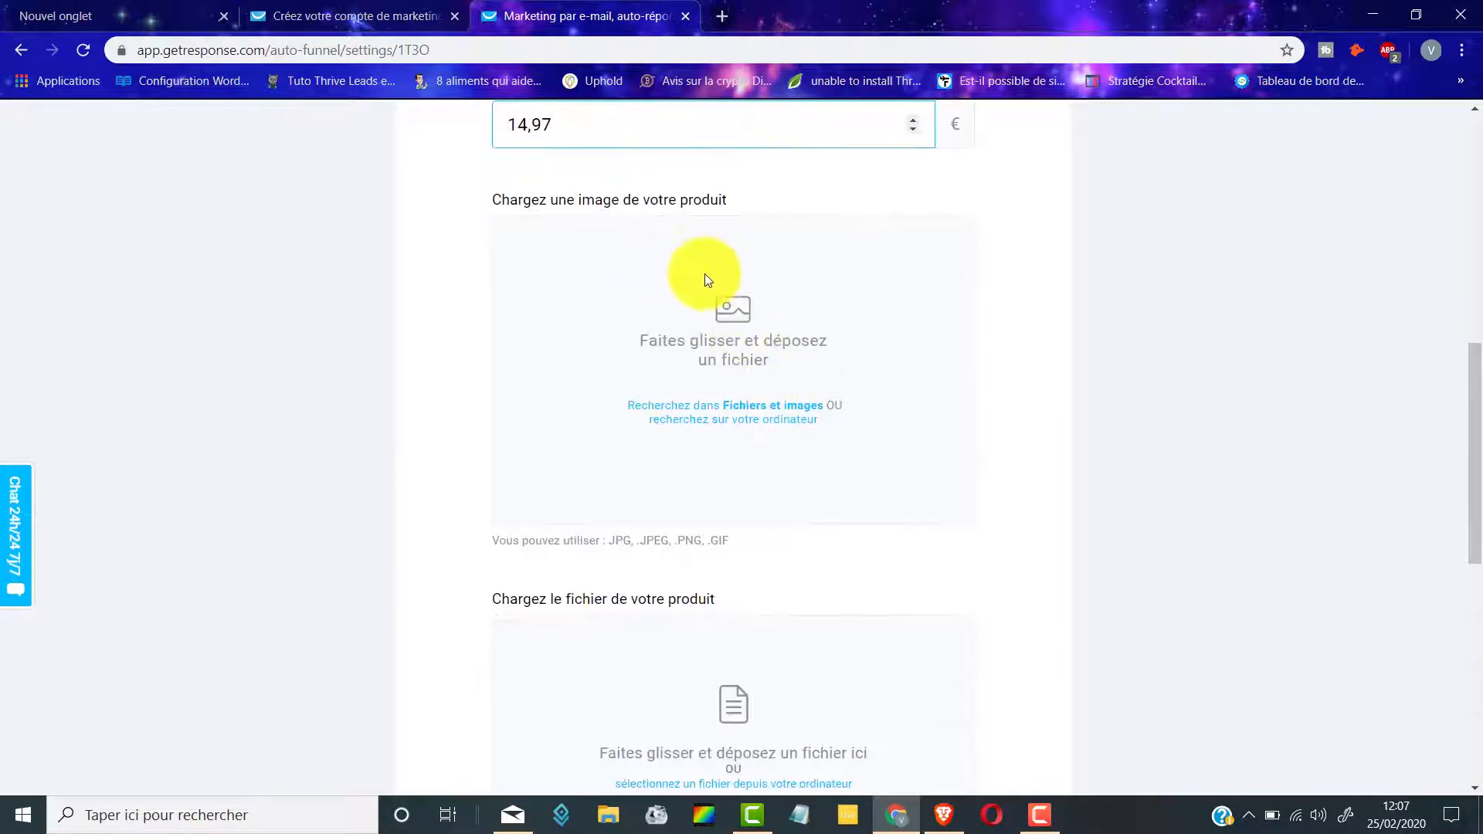
pyautogui.scroll(1, 703, 286)
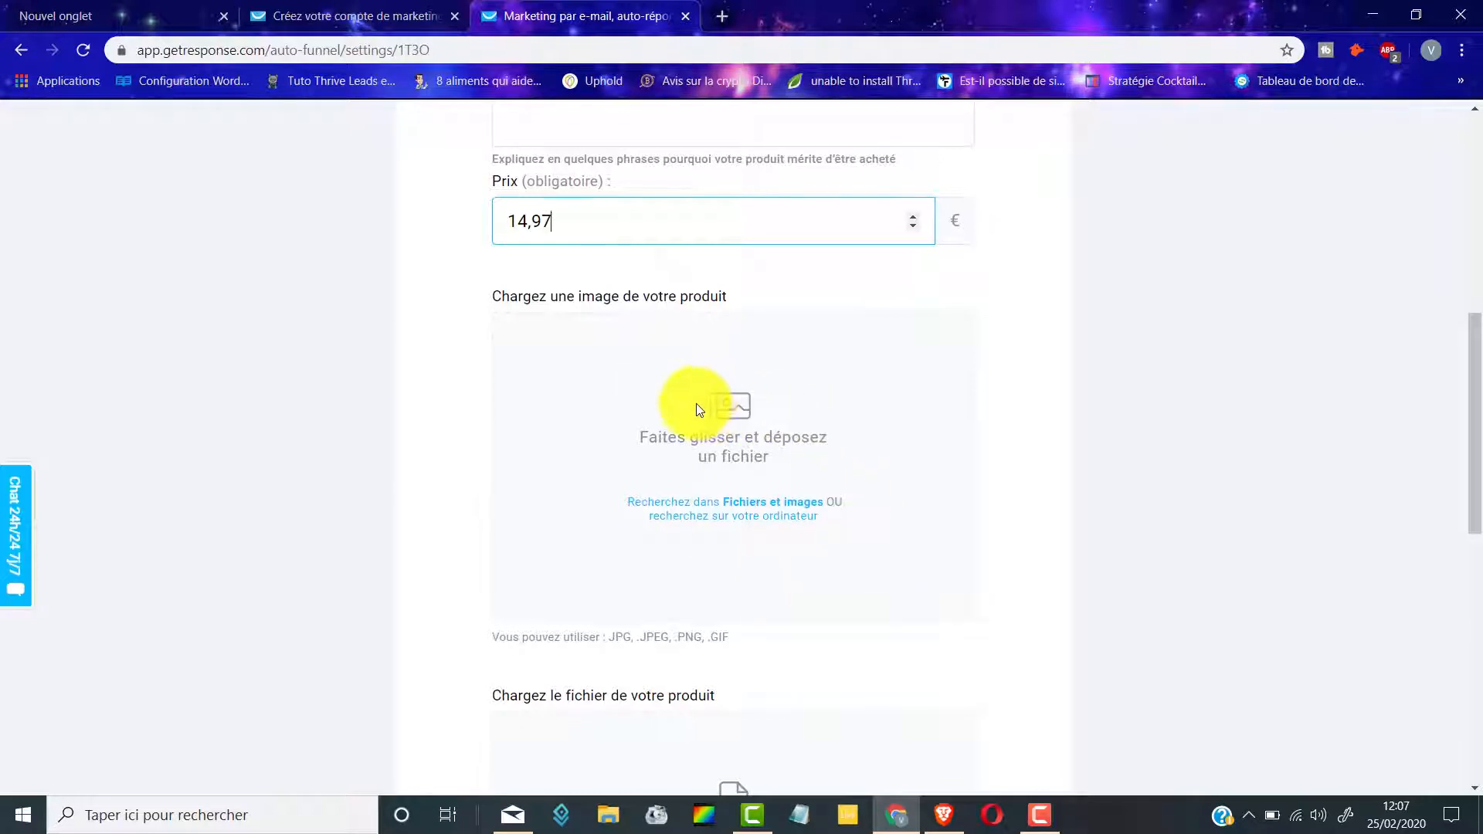
pyautogui.click(673, 504)
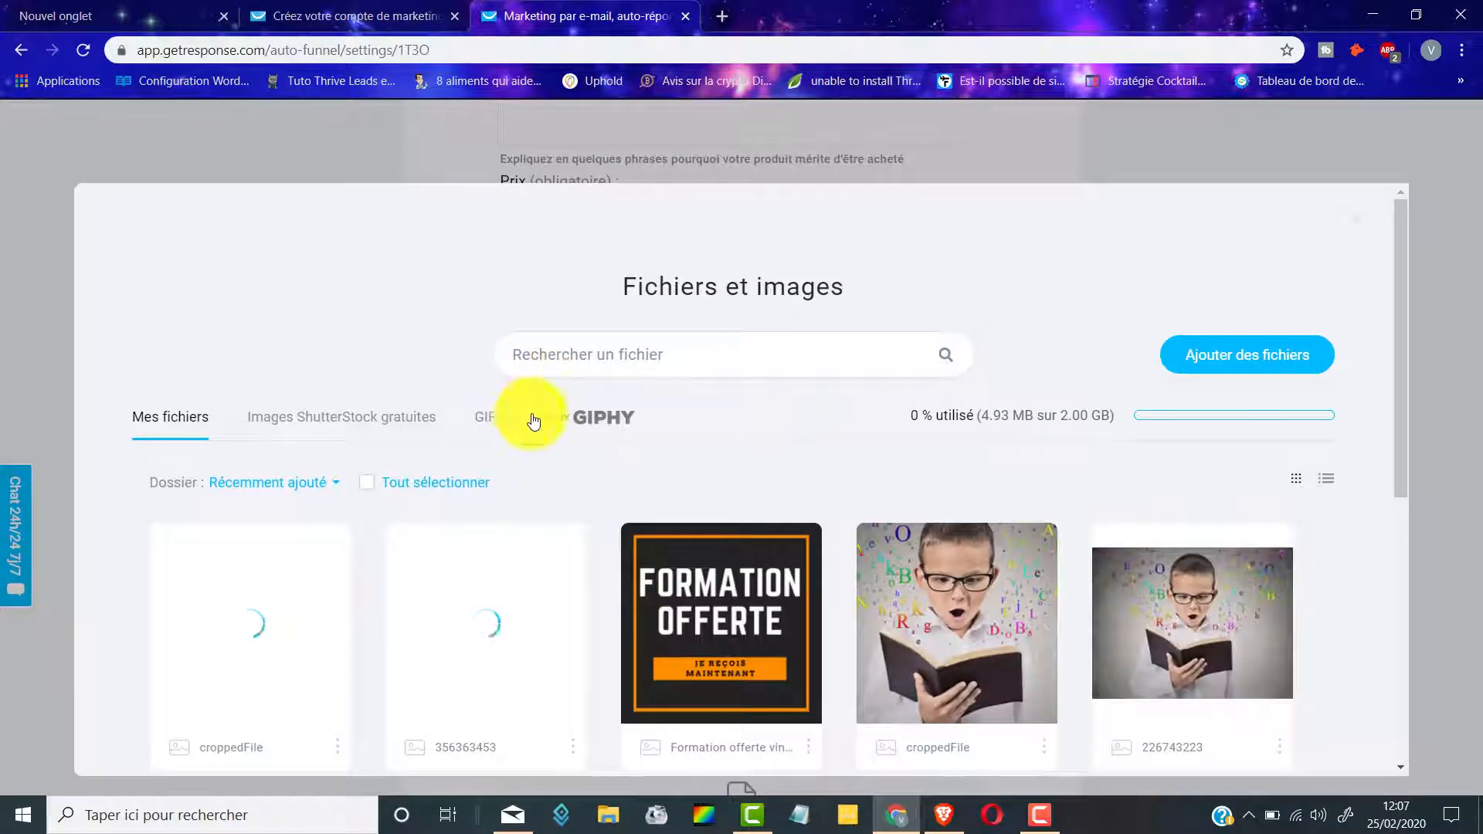
pyautogui.scroll(-3, 533, 421)
pyautogui.scroll(3, 424, 487)
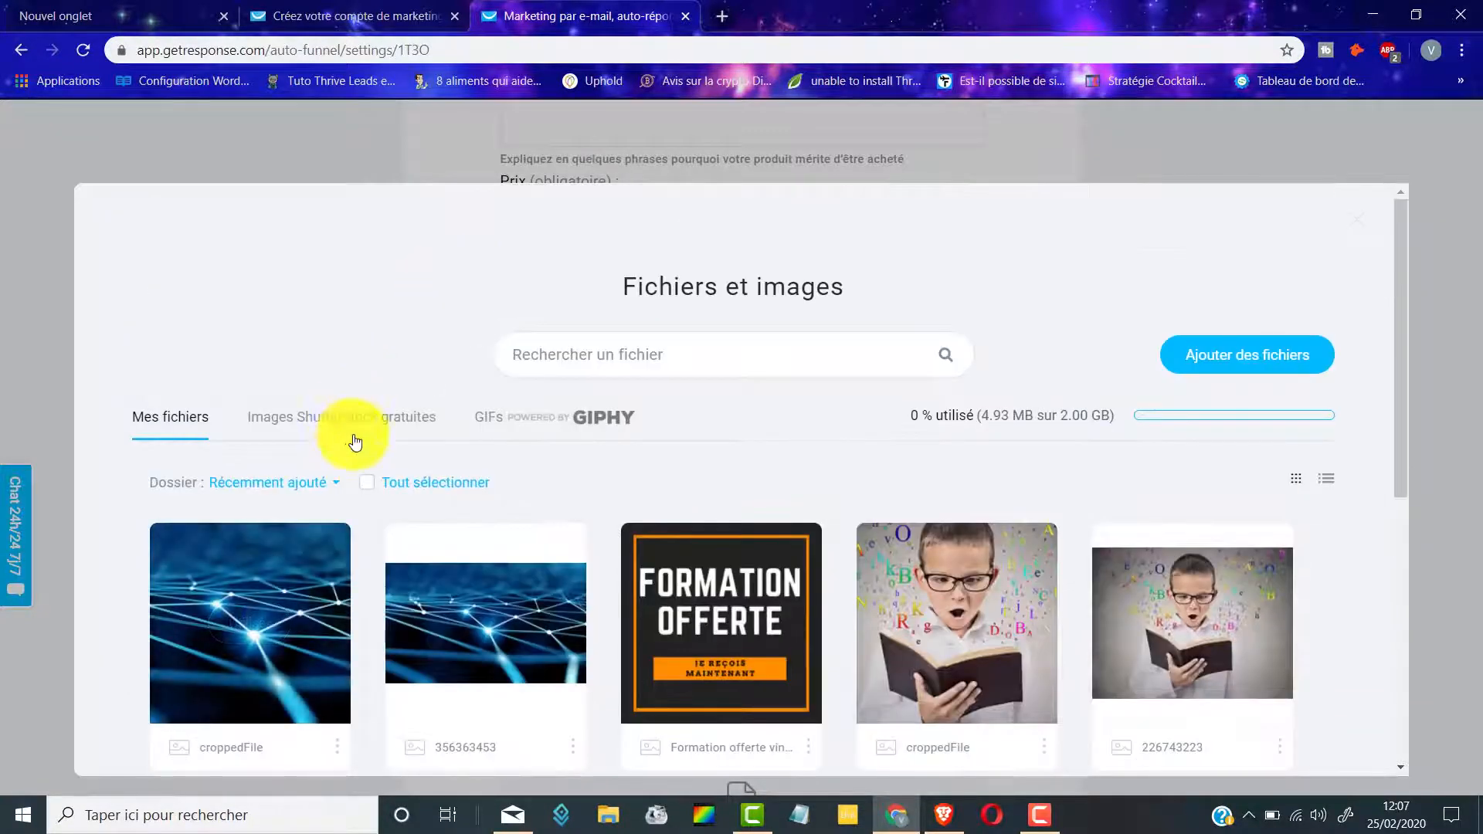
pyautogui.click(364, 420)
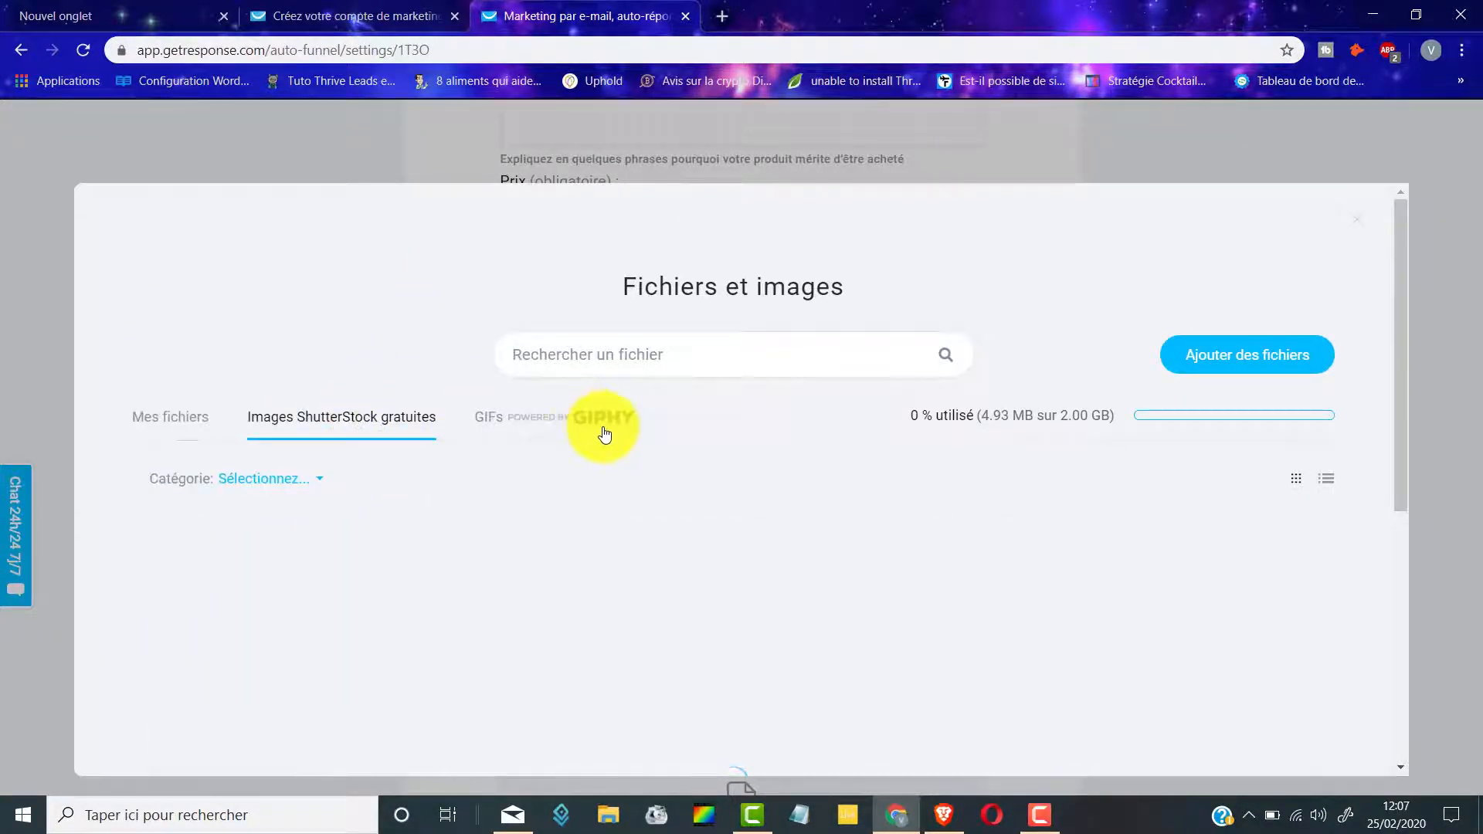
pyautogui.scroll(-10, 712, 523)
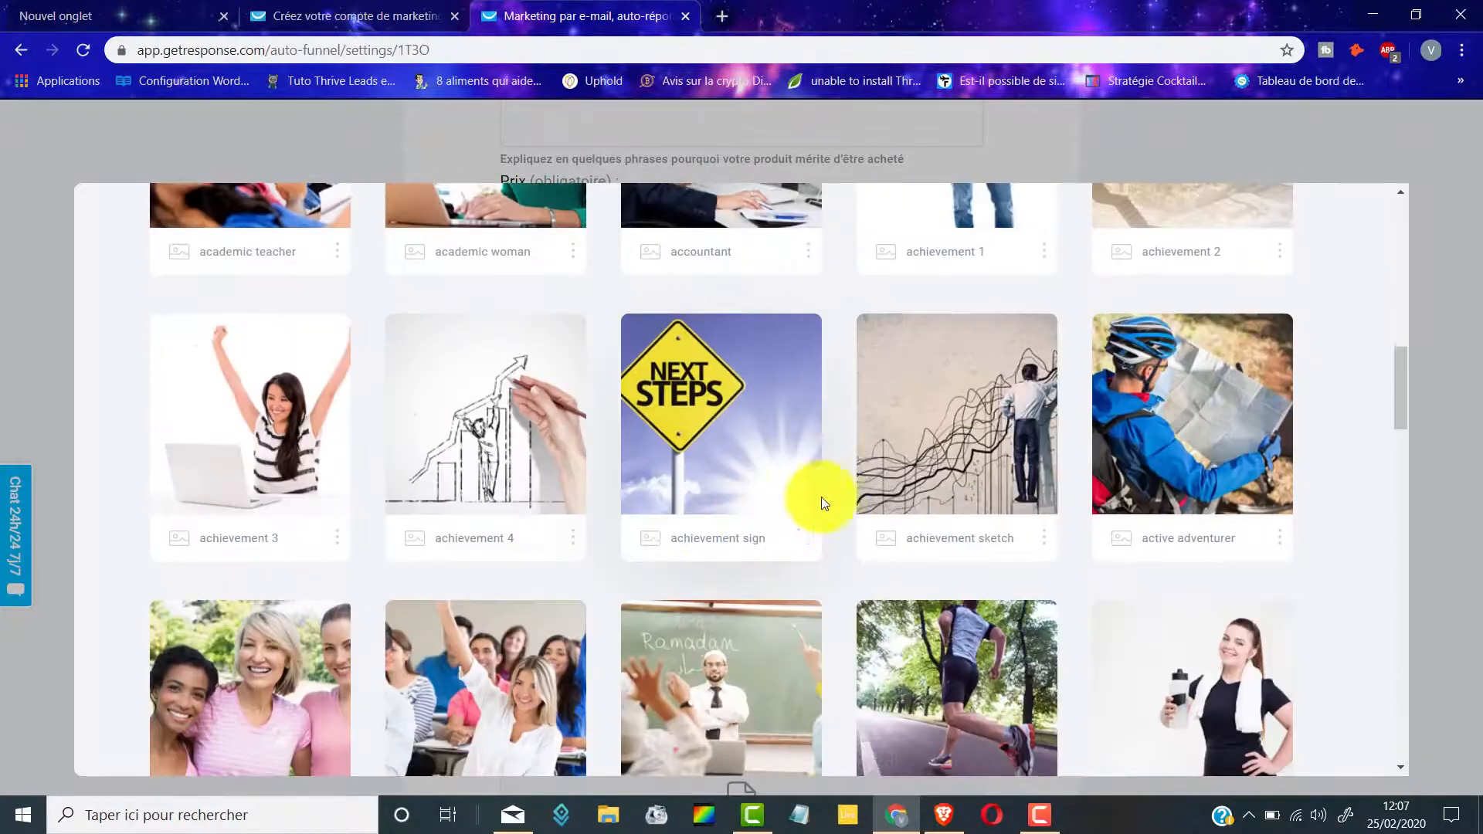
pyautogui.click(480, 432)
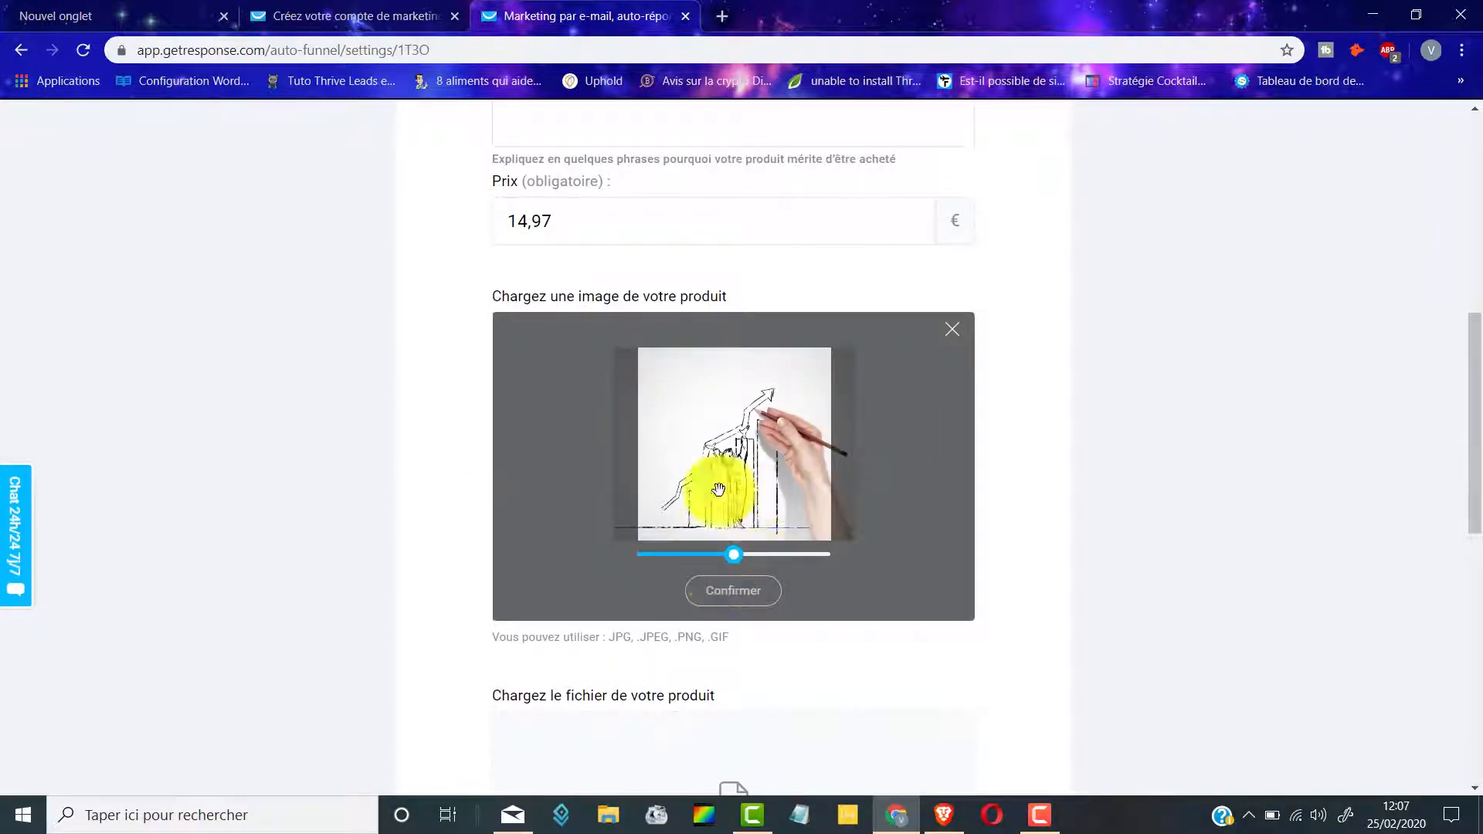
pyautogui.moveTo(735, 563); pyautogui.dragTo(731, 564)
pyautogui.click(742, 592)
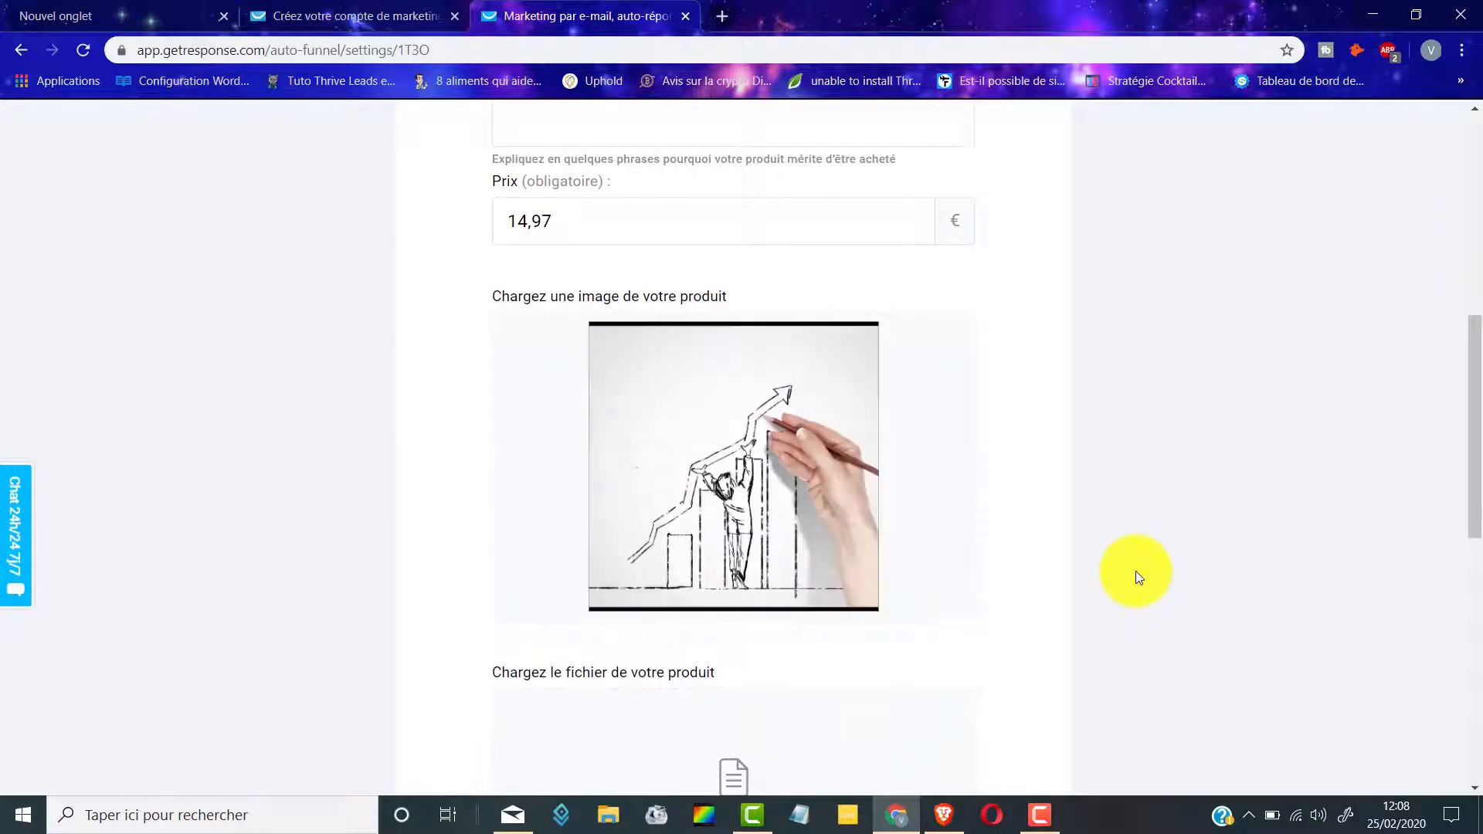
# Step: Choose the "Formation offerte" project PNG from the computer as the downloadable product file
pyautogui.scroll(-4, 1147, 433)
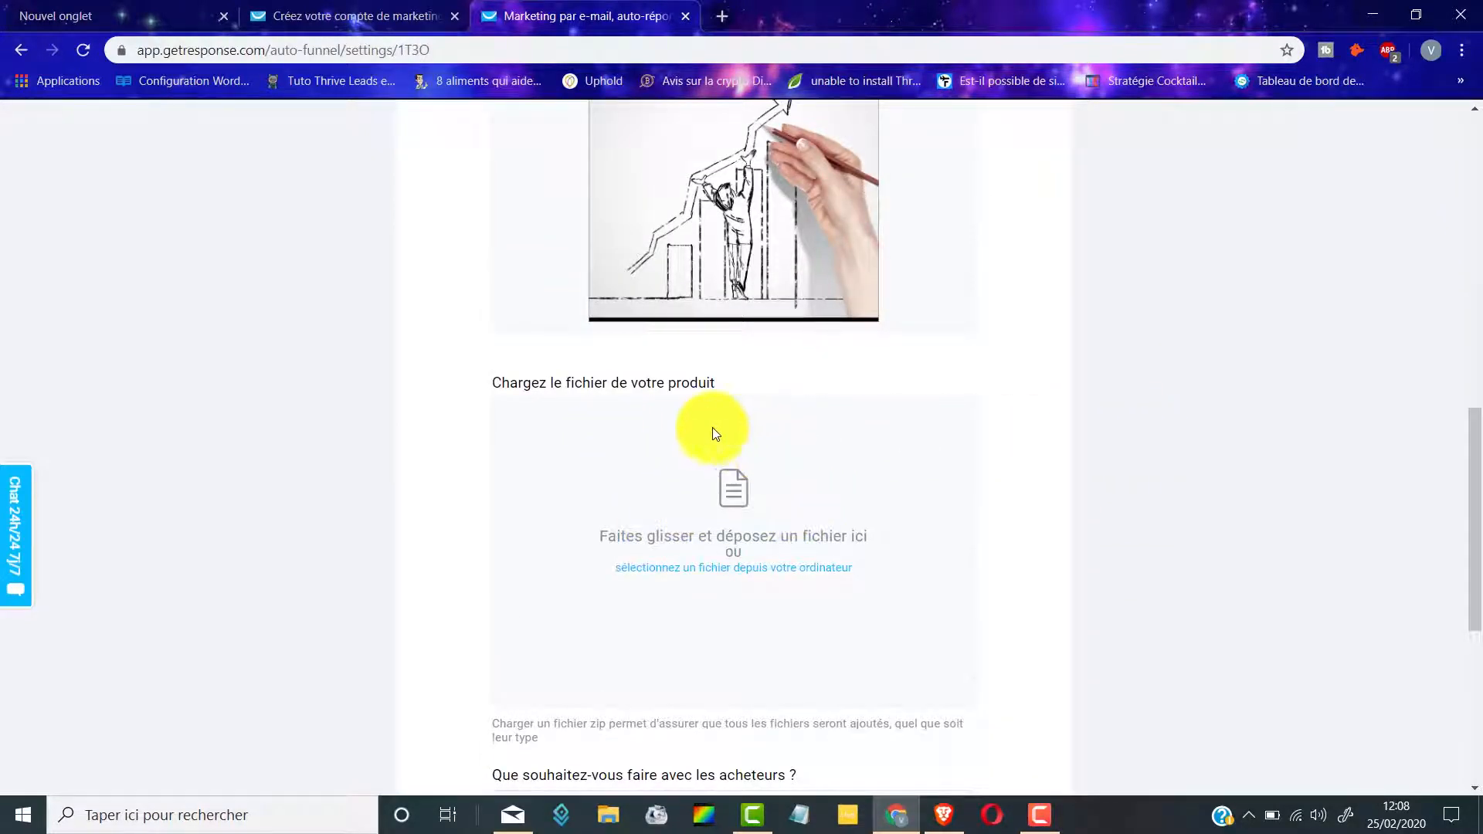
pyautogui.click(711, 578)
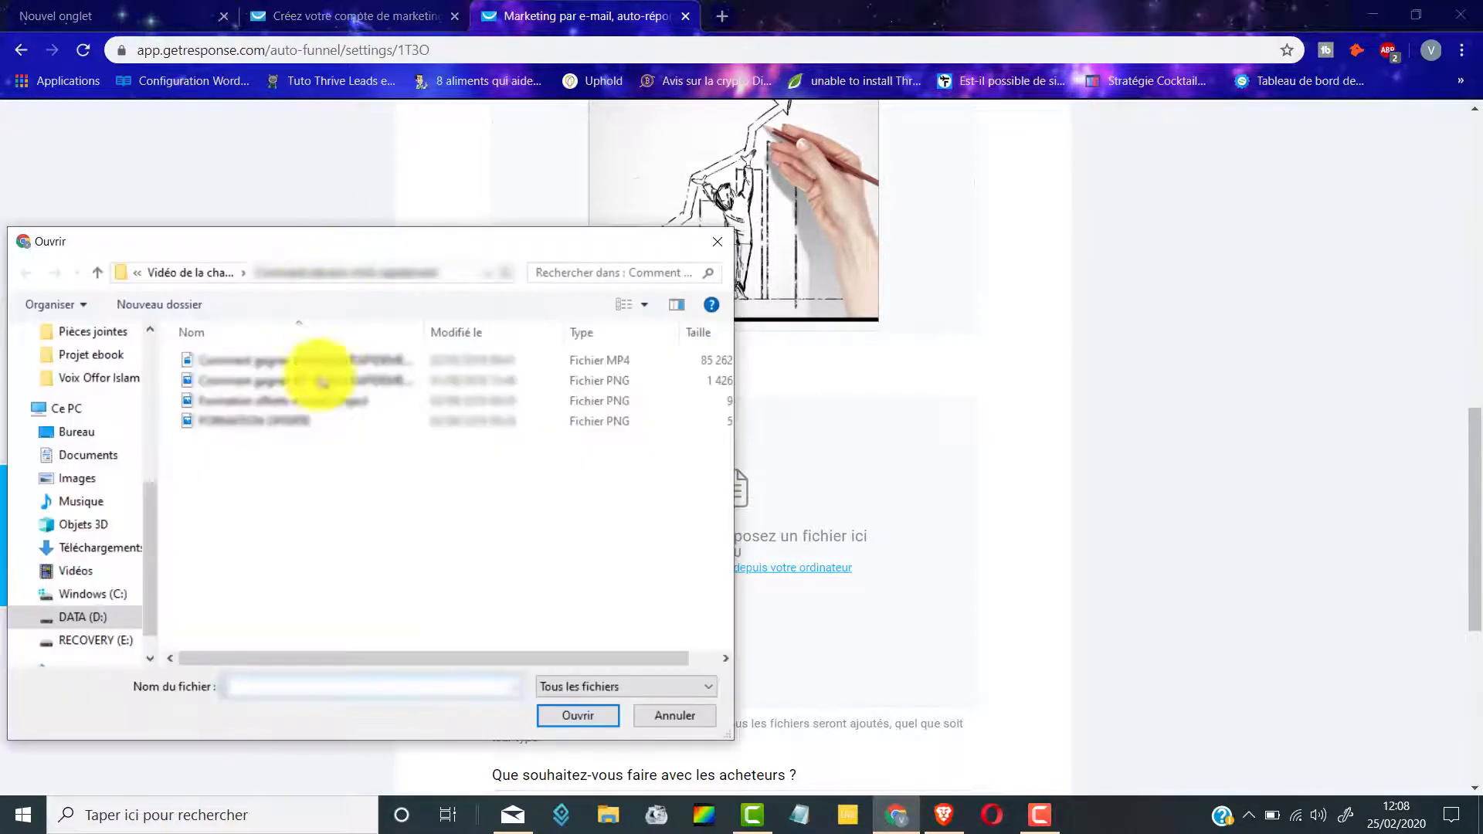
pyautogui.click(340, 400)
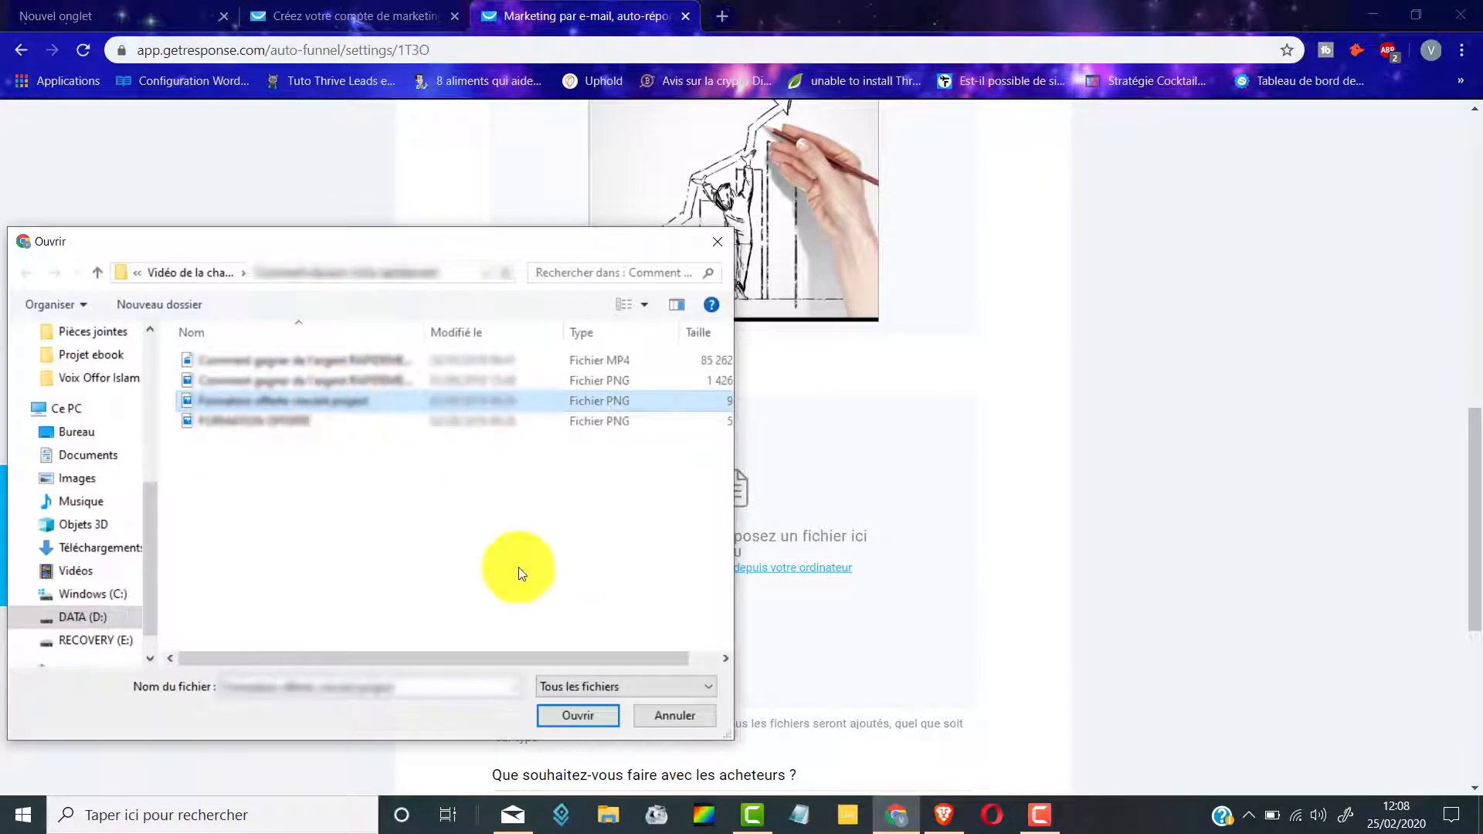
pyautogui.click(579, 717)
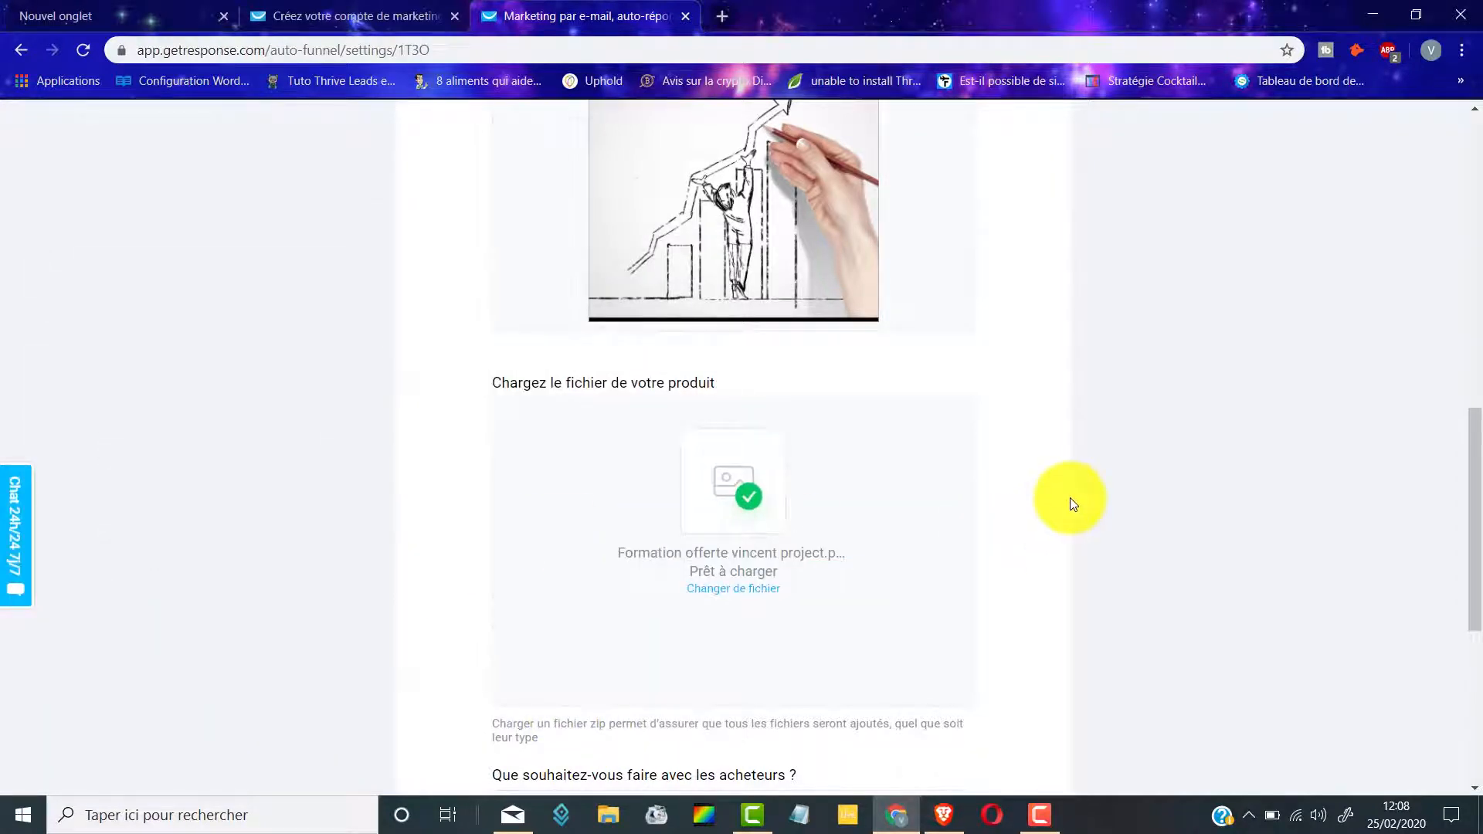
# Step: Set buyers to "Les garder dans la liste associée à mon funnel" and save the product
pyautogui.scroll(-5, 1066, 495)
pyautogui.scroll(3, 754, 292)
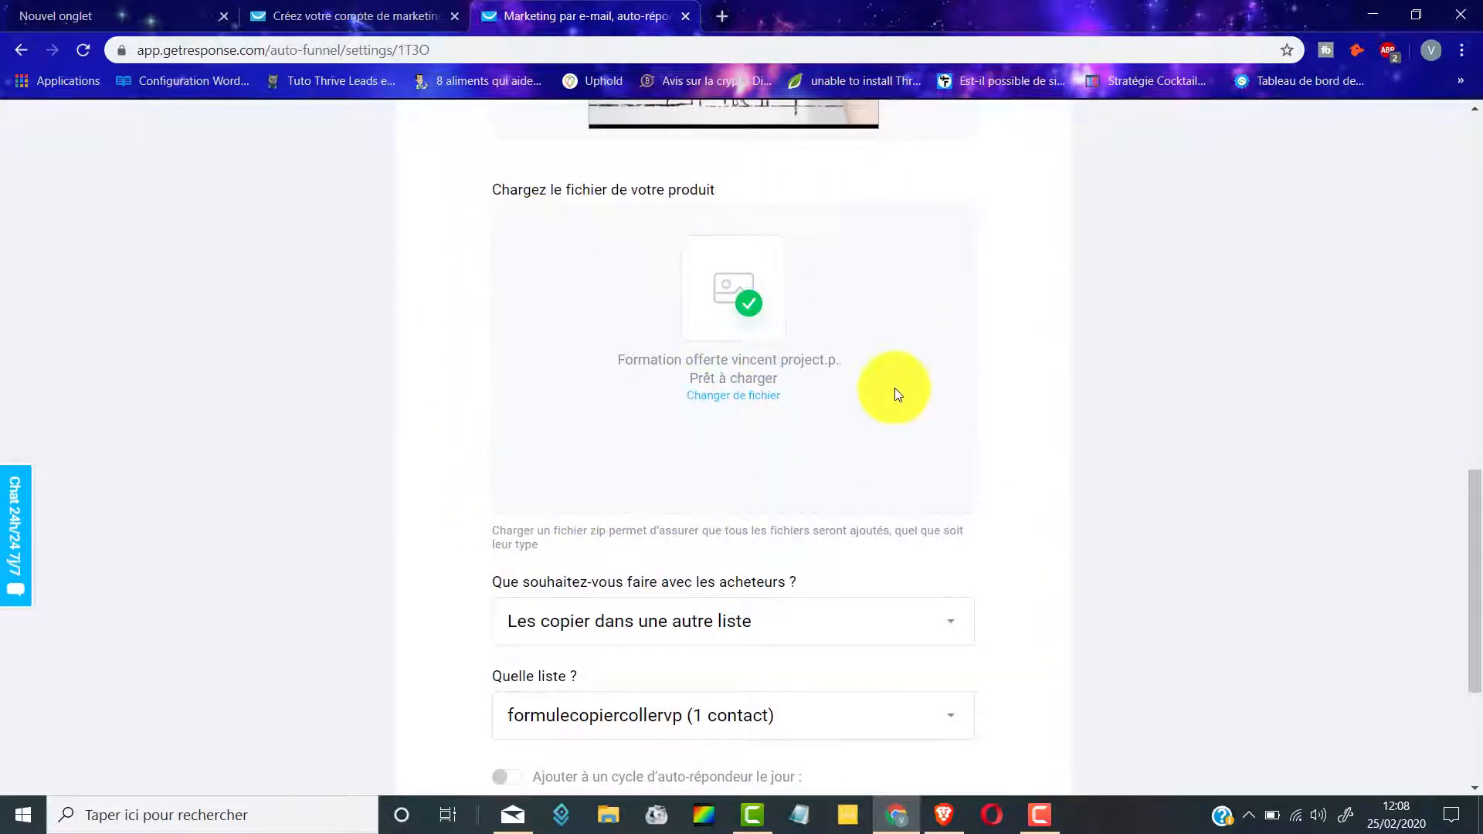
pyautogui.scroll(-3, 884, 381)
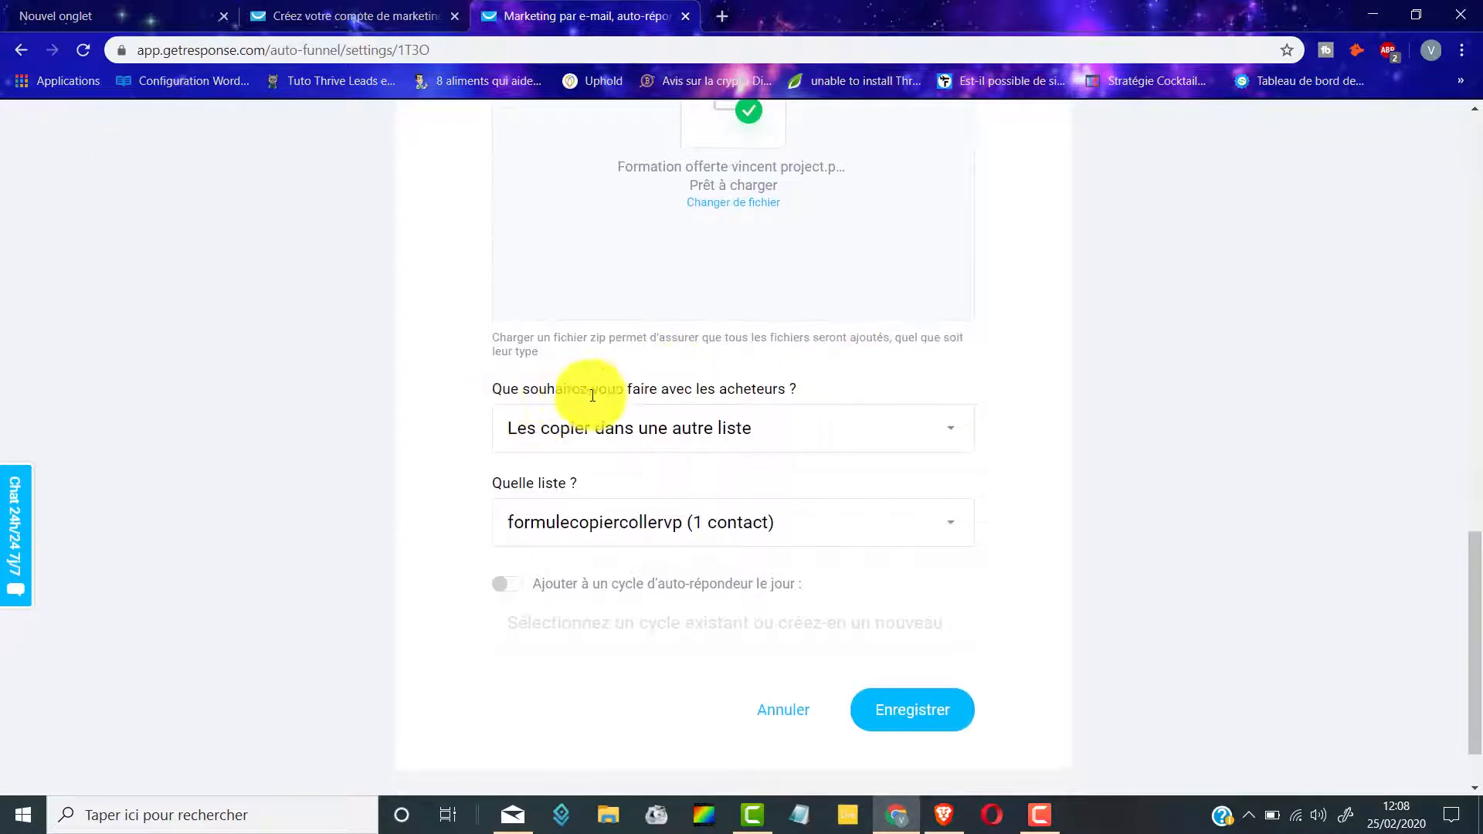
pyautogui.click(946, 429)
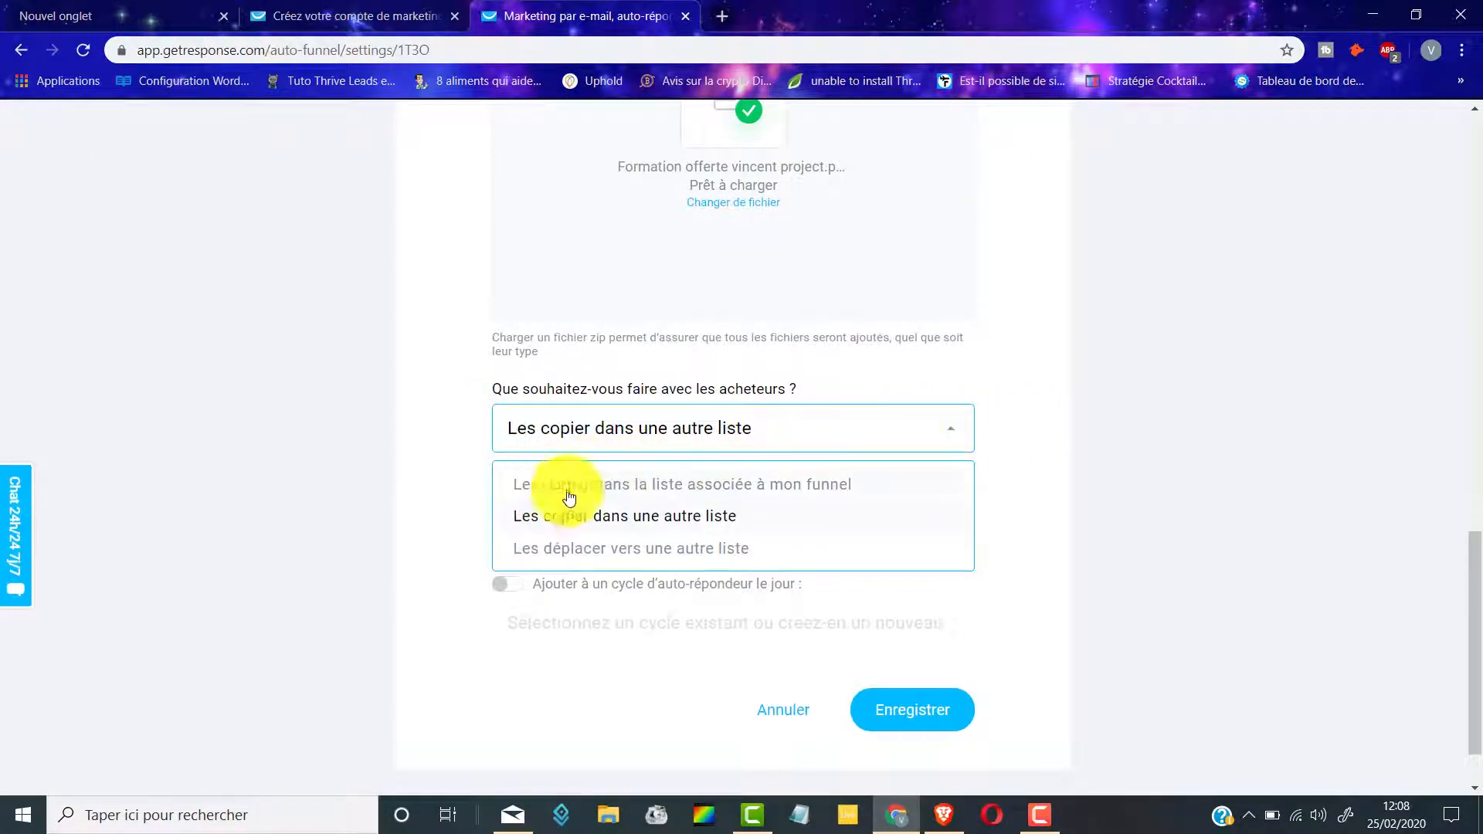
pyautogui.click(782, 493)
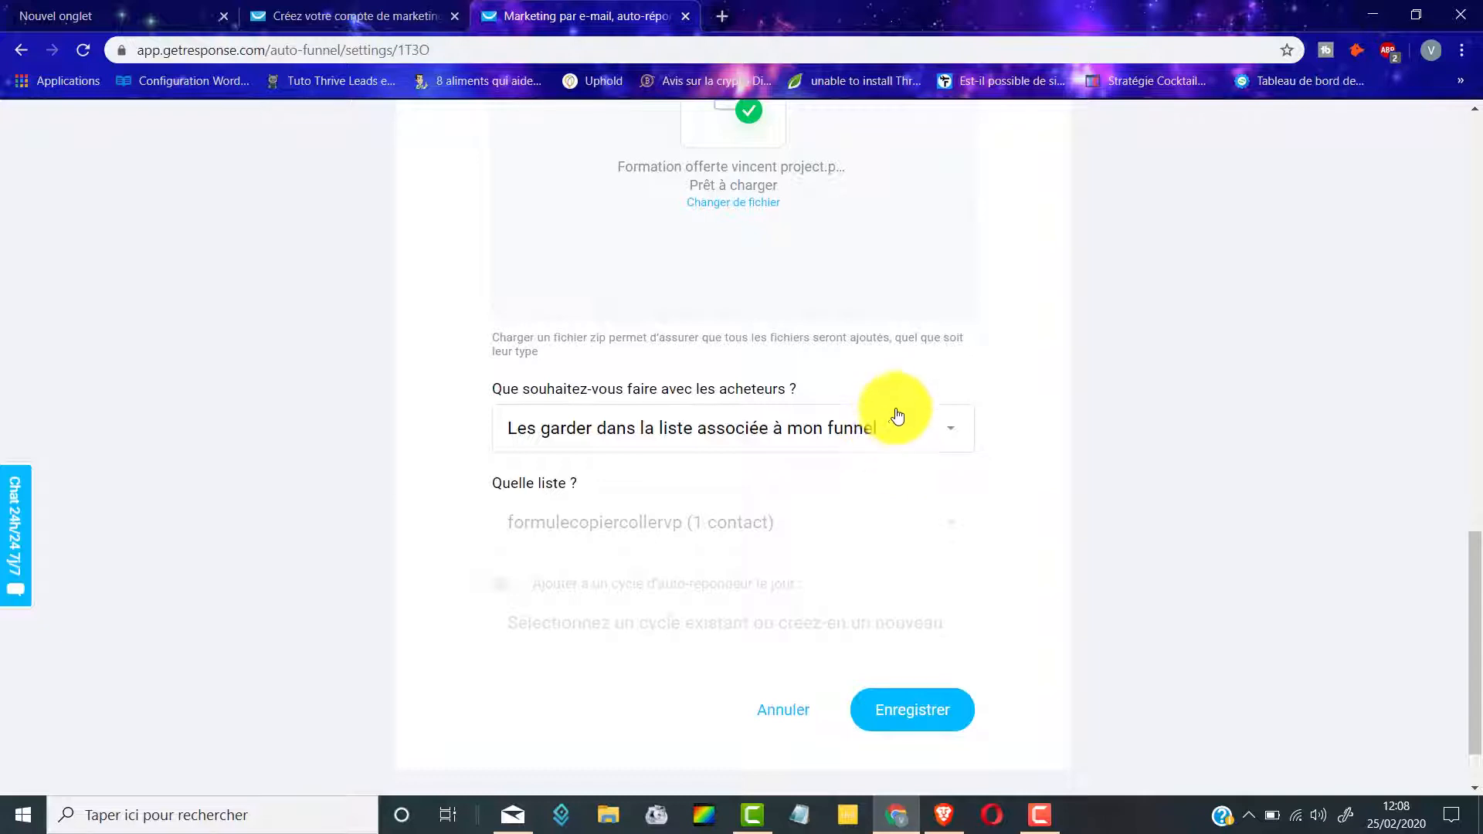
pyautogui.scroll(-1, 889, 413)
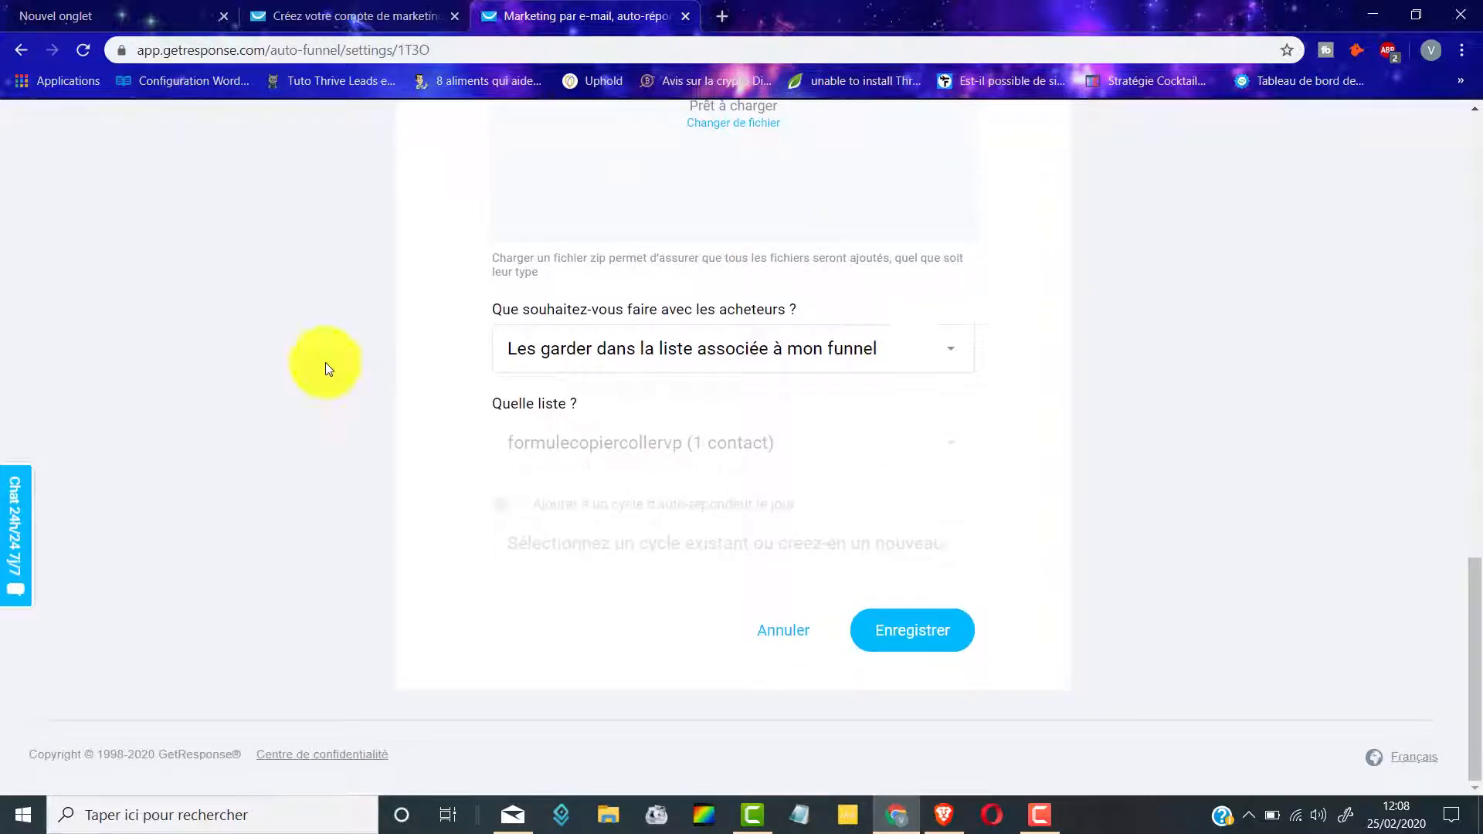
pyautogui.click(938, 657)
# Step: Select the product "Les 7 methodes pour gagner de l'argent sur internet" and save the funnel settings with PayPal as the payment service
pyautogui.scroll(3, 961, 439)
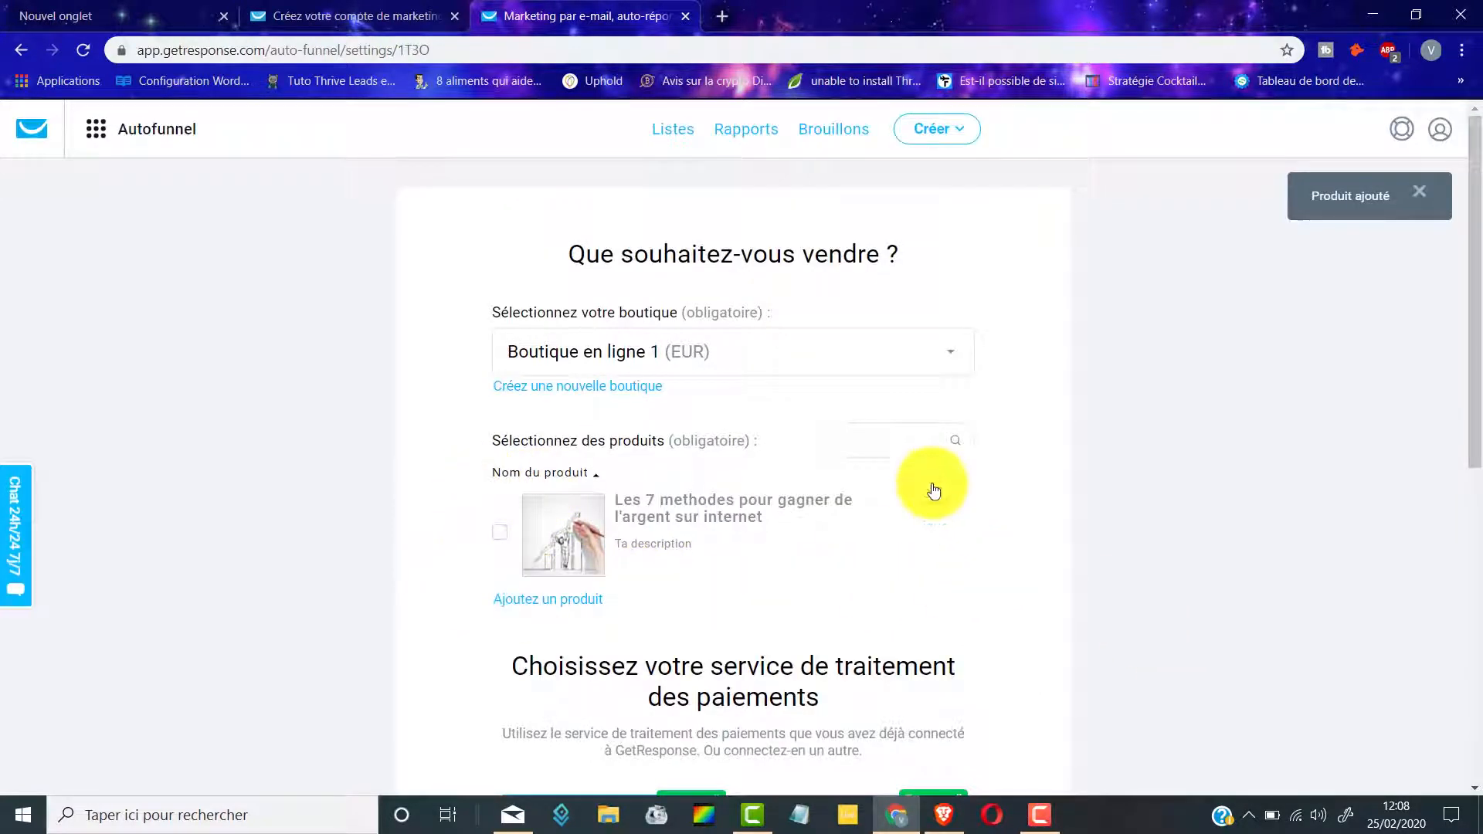
pyautogui.scroll(-7, 556, 378)
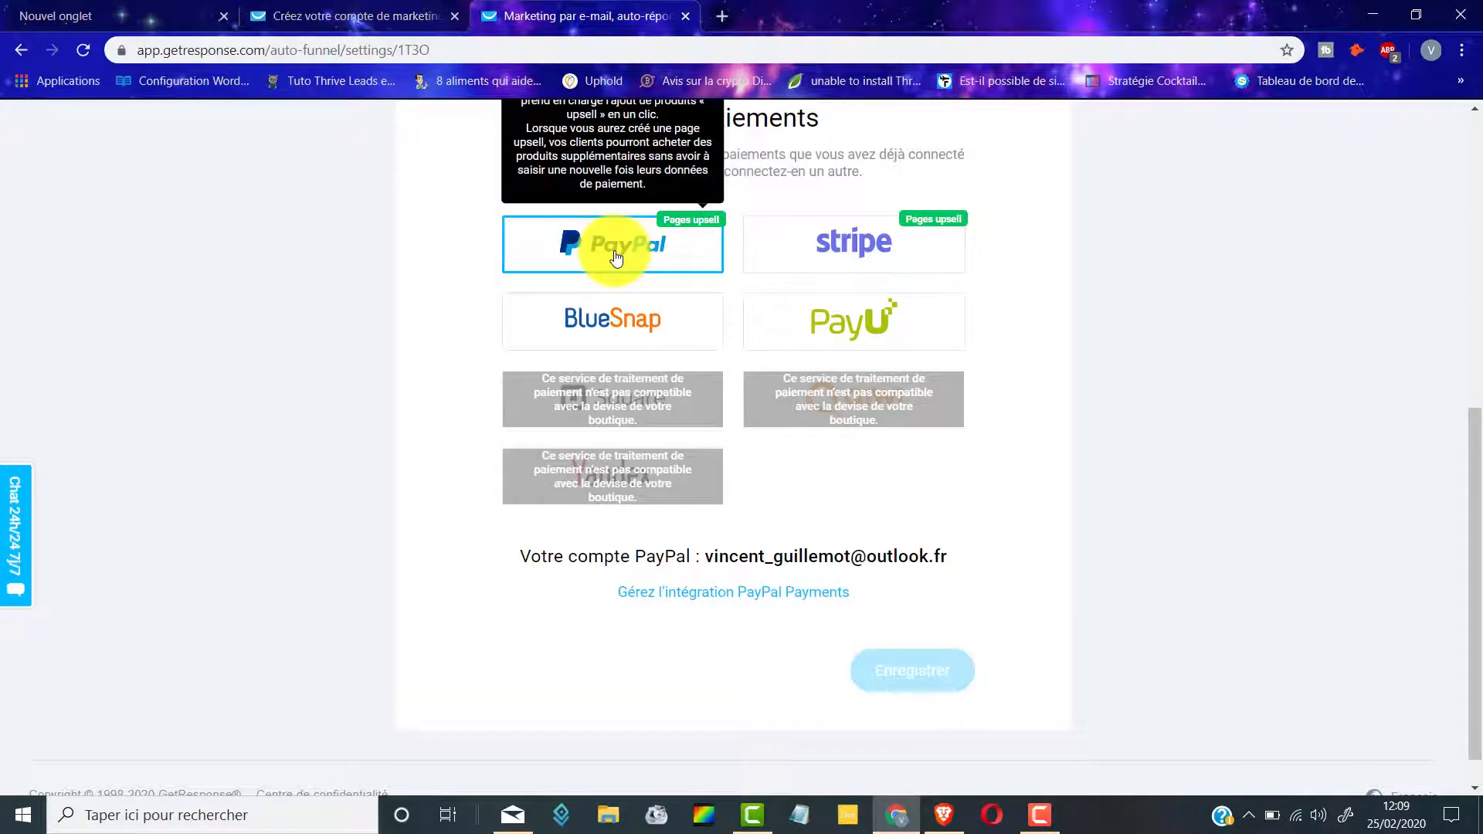
pyautogui.scroll(1, 616, 278)
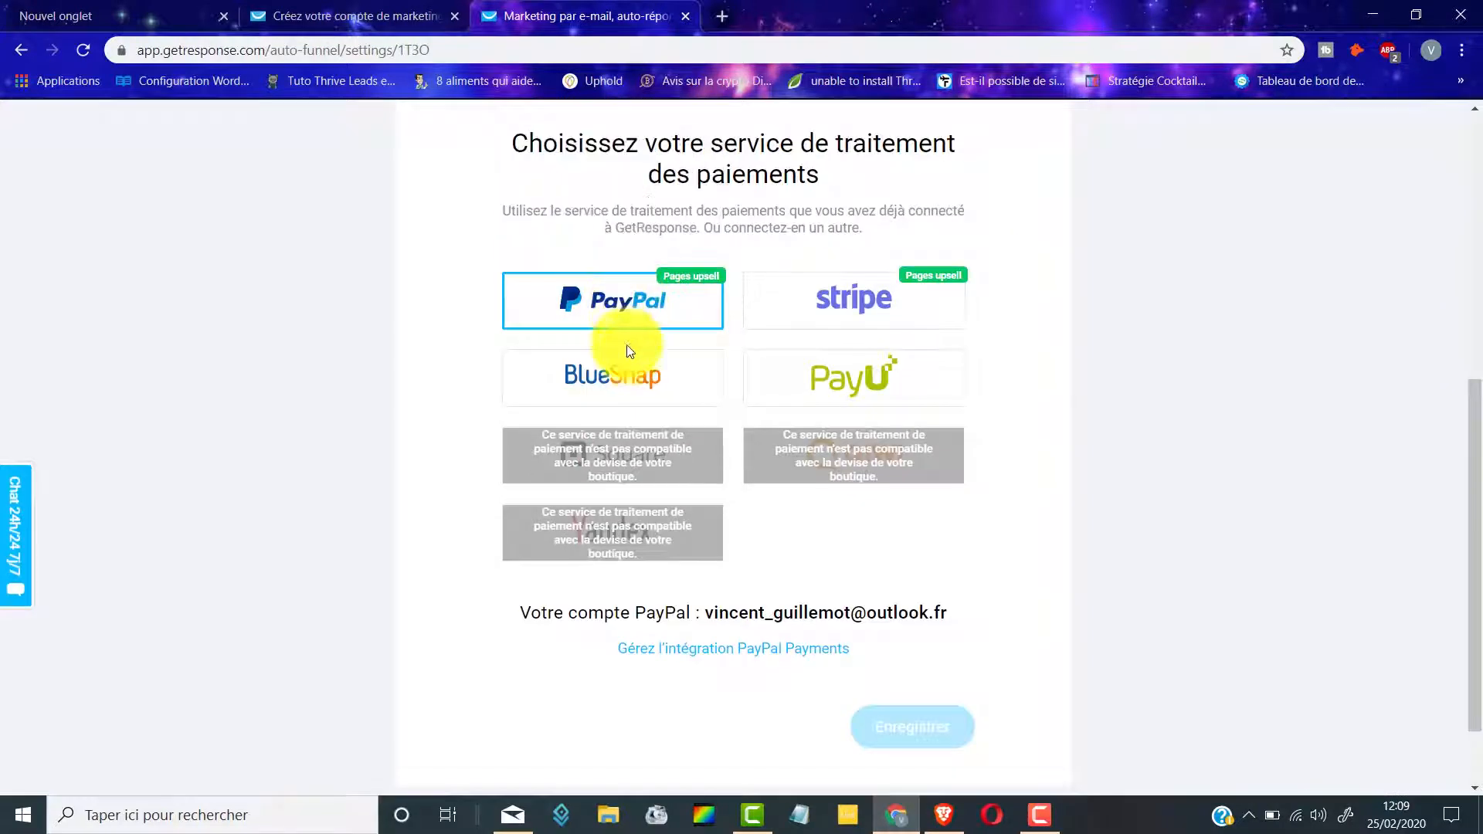
pyautogui.scroll(3, 672, 378)
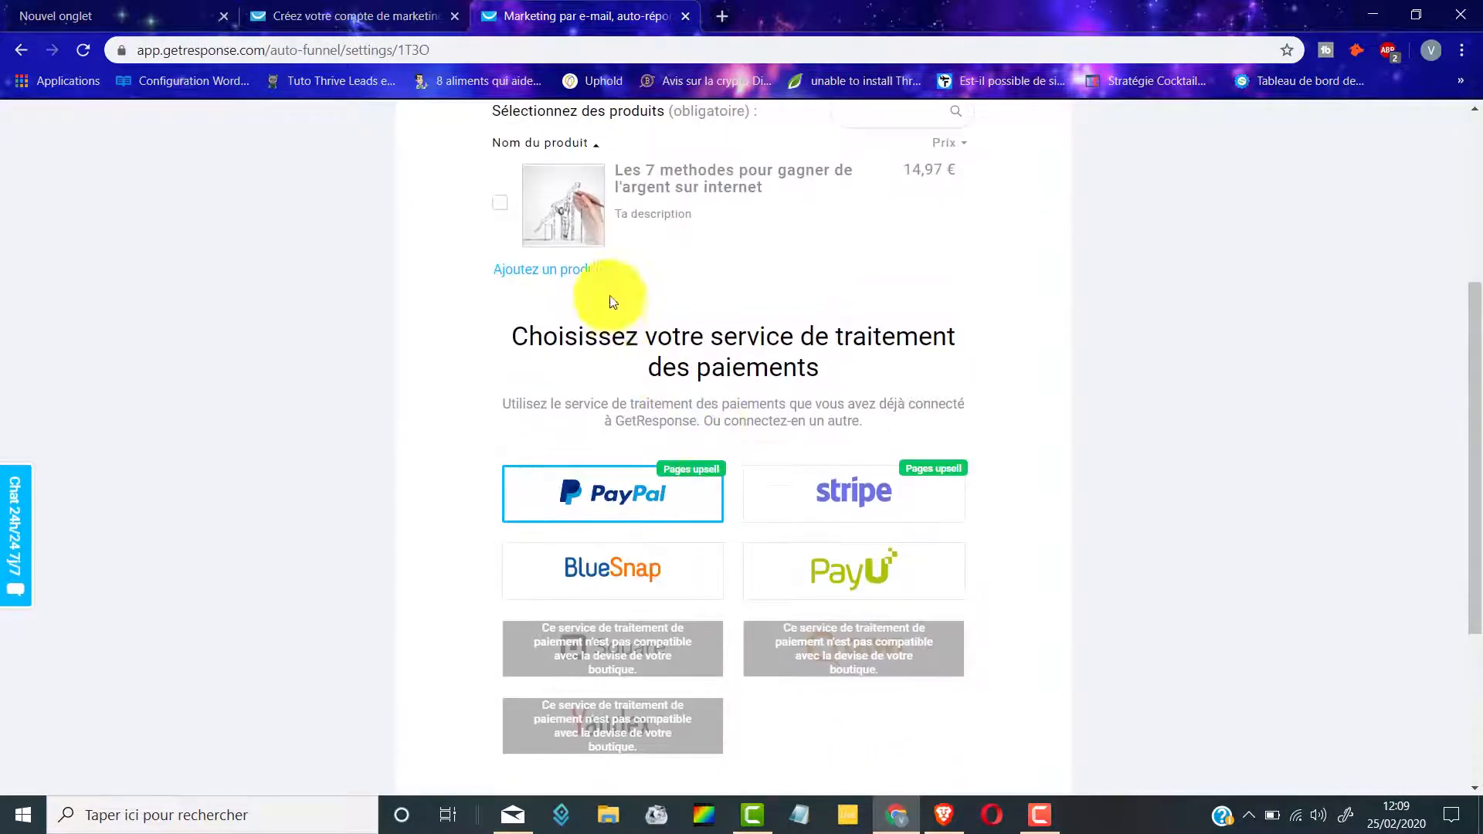
pyautogui.click(502, 208)
pyautogui.scroll(-4, 517, 216)
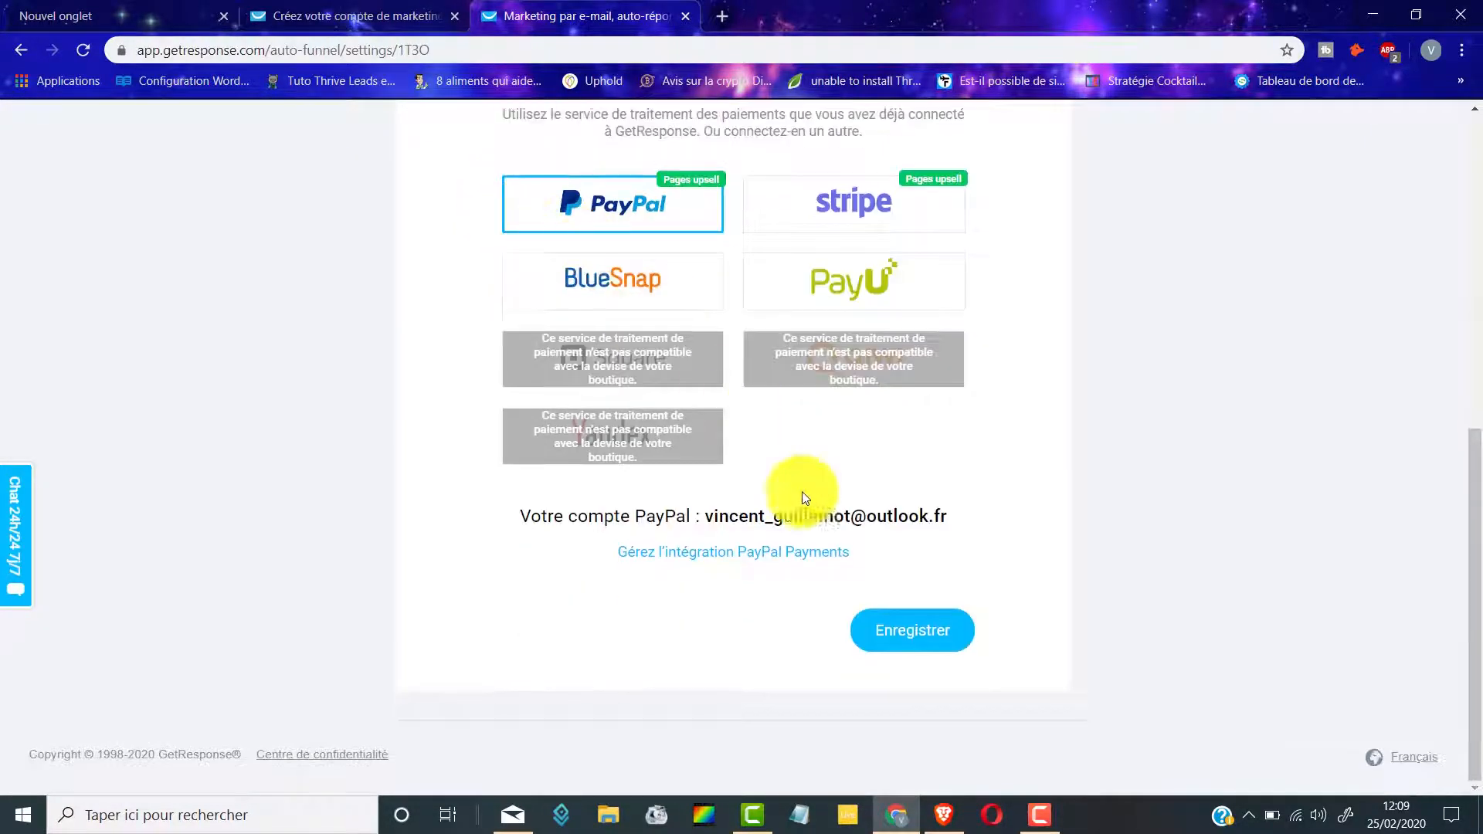
pyautogui.click(897, 635)
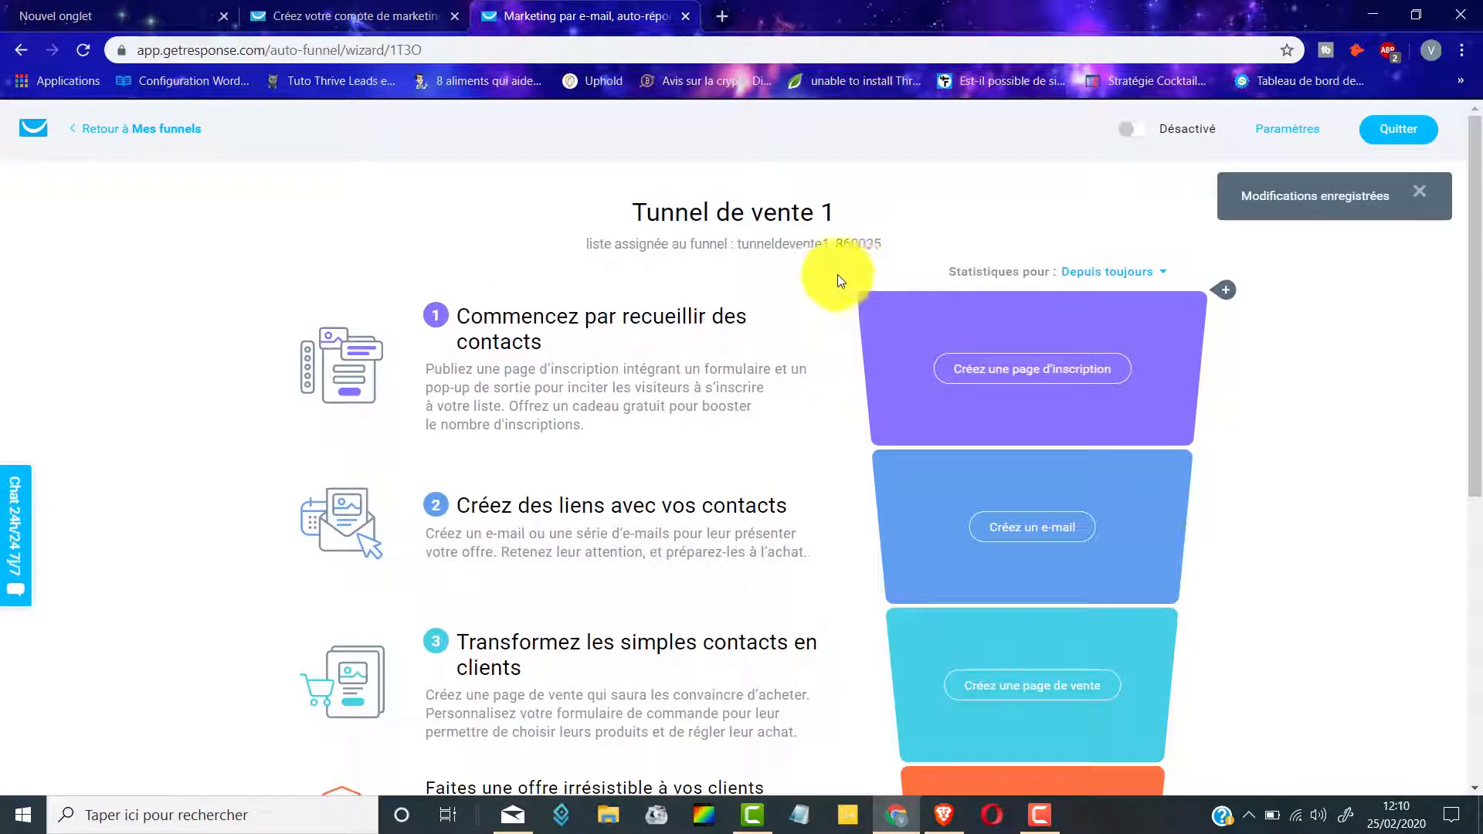
# Step: Create the funnel's signup page from the "Marketing foundations" template and name it "page de capture"
pyautogui.scroll(-6, 856, 265)
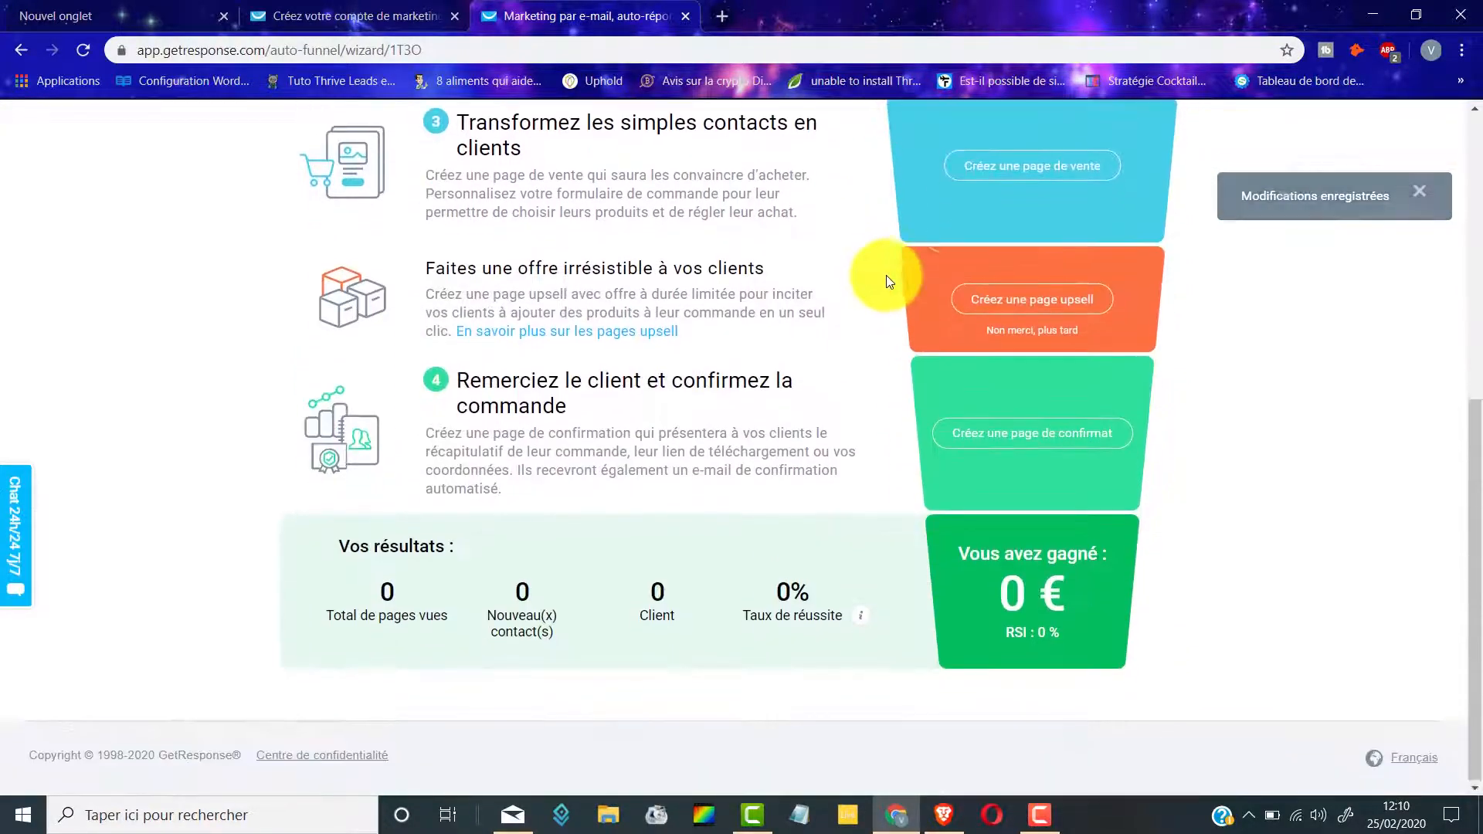
pyautogui.scroll(5, 901, 460)
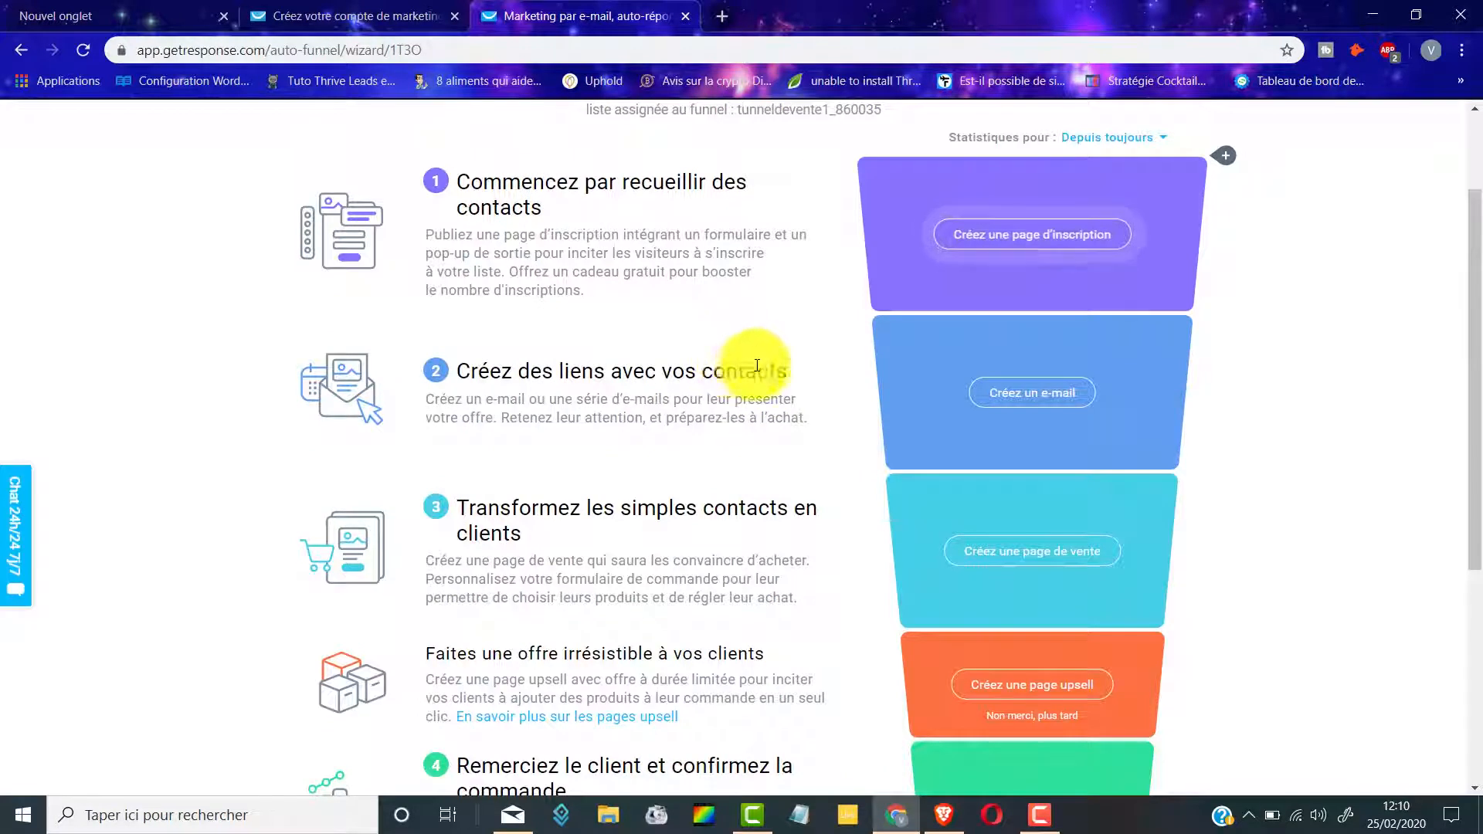
pyautogui.scroll(2, 749, 361)
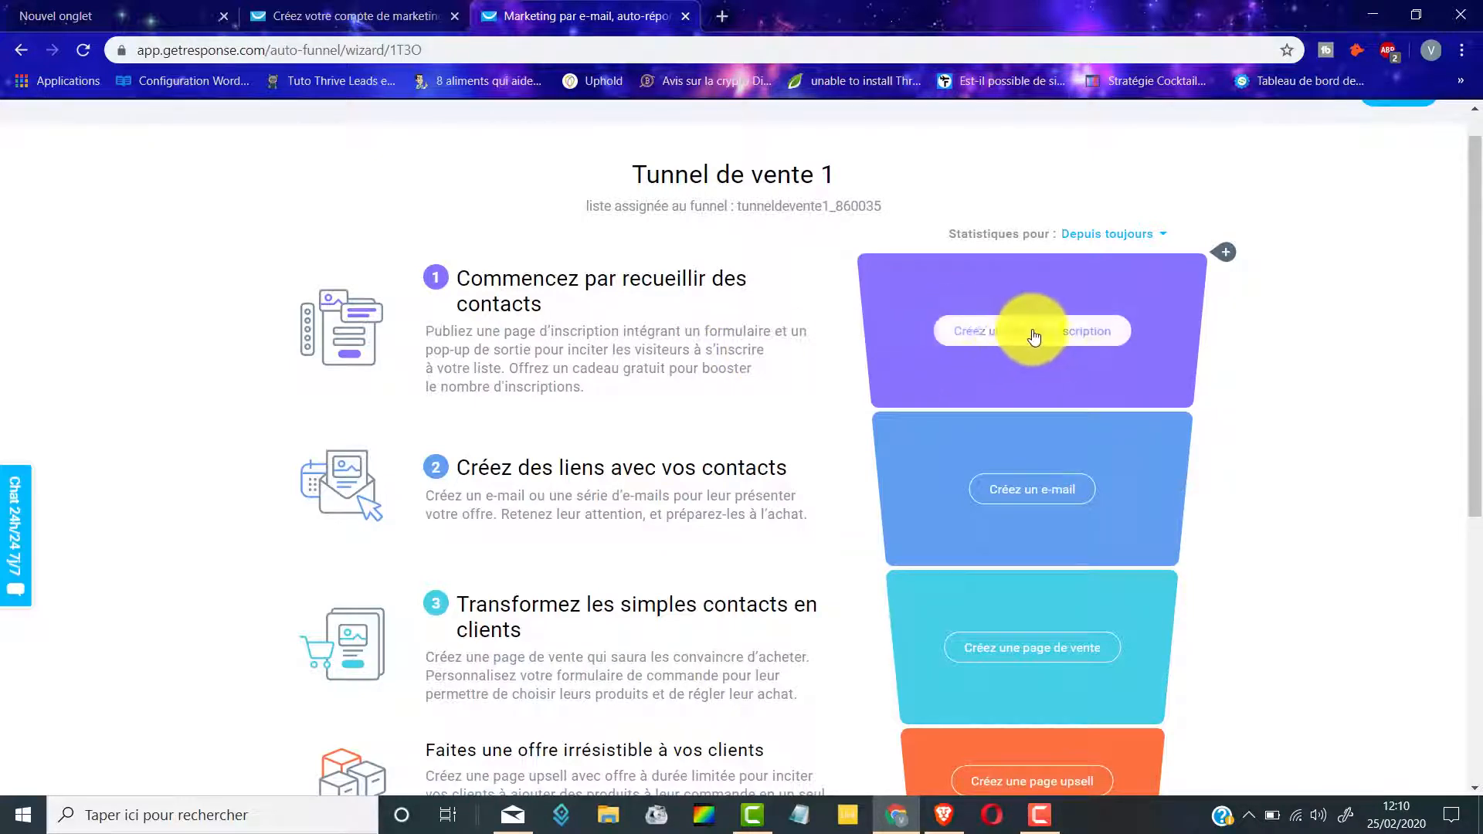
pyautogui.click(977, 331)
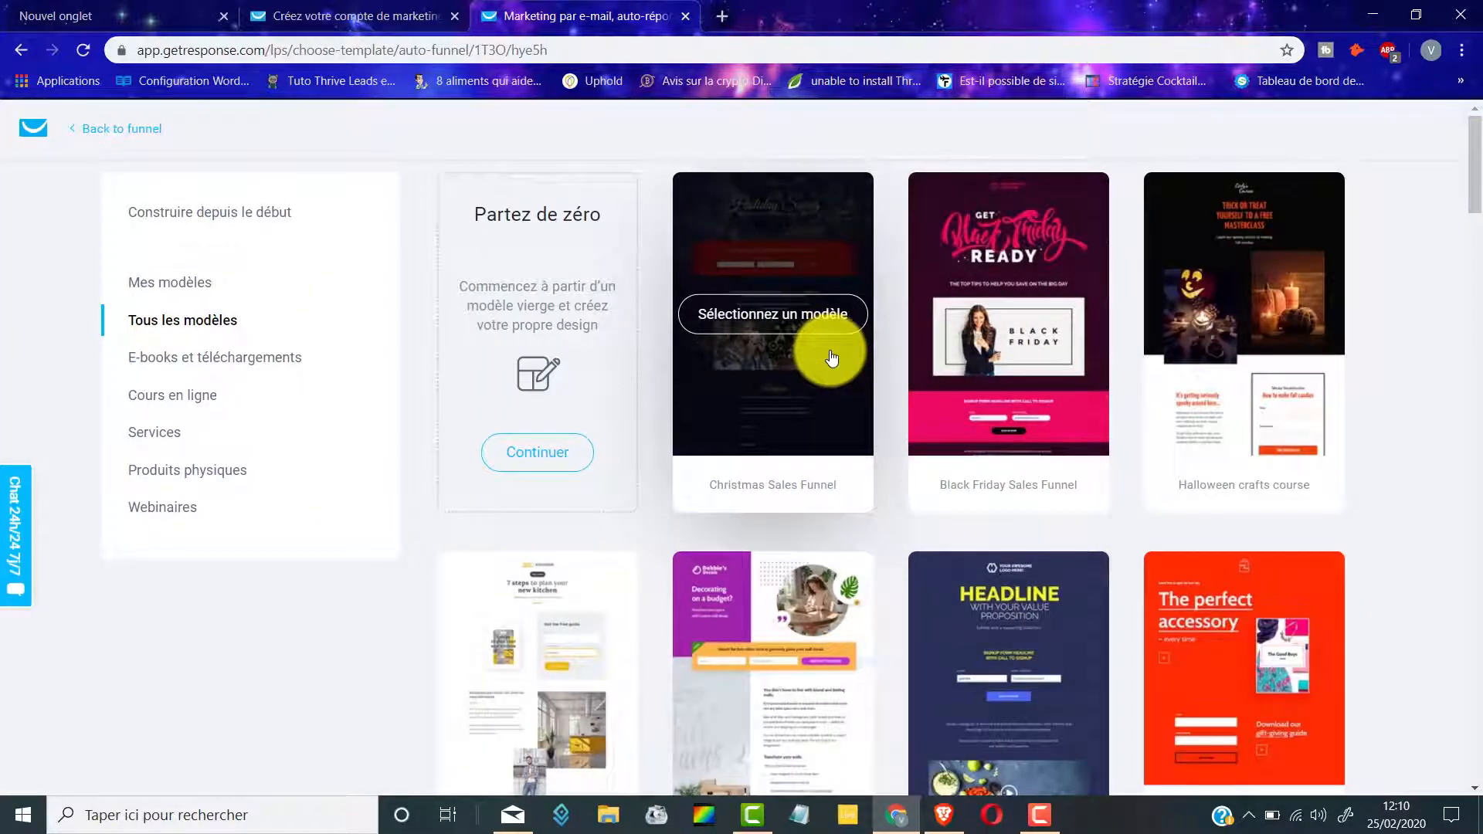
pyautogui.scroll(-7, 831, 357)
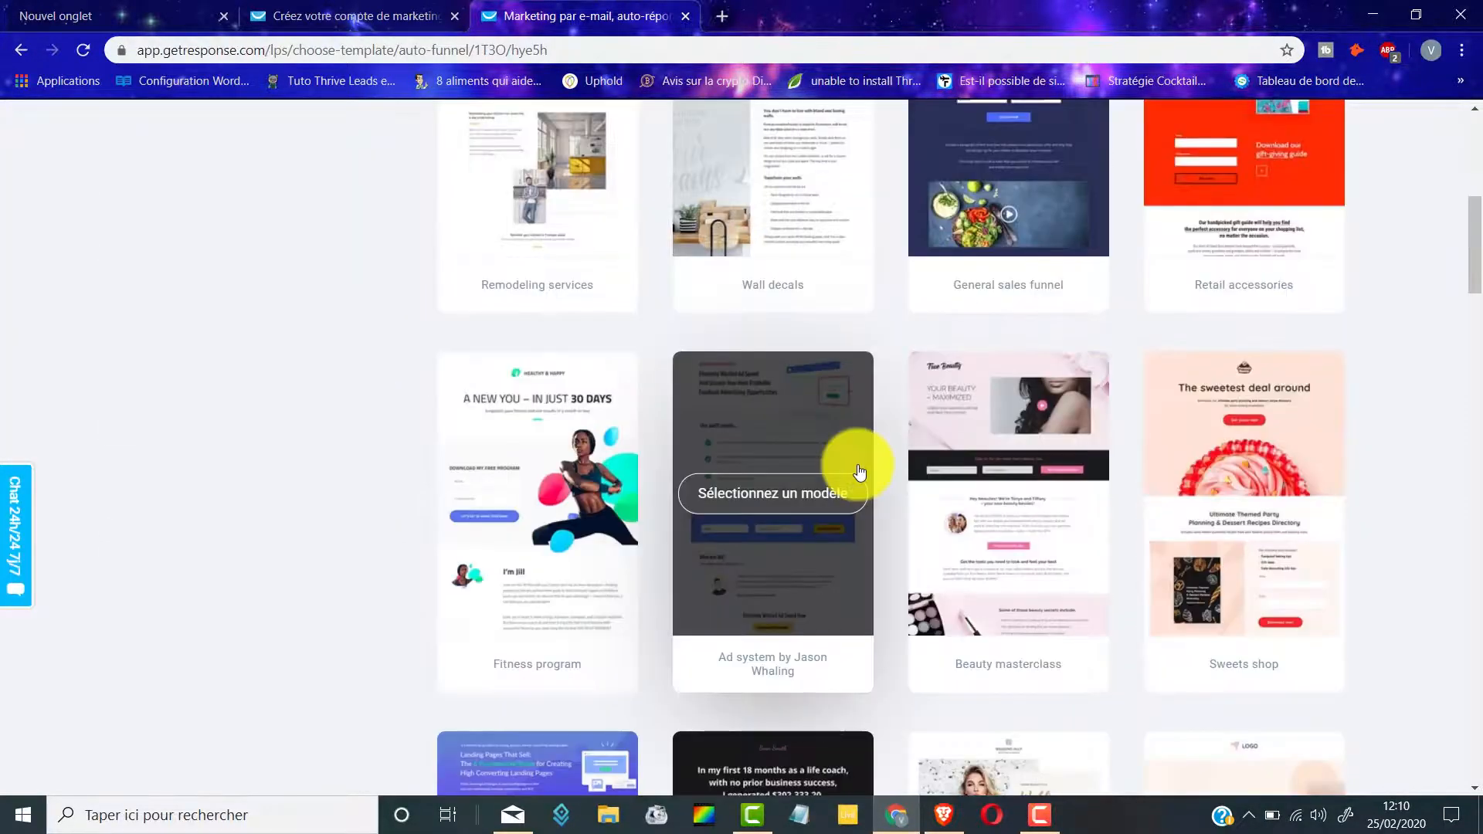
pyautogui.scroll(-10, 860, 471)
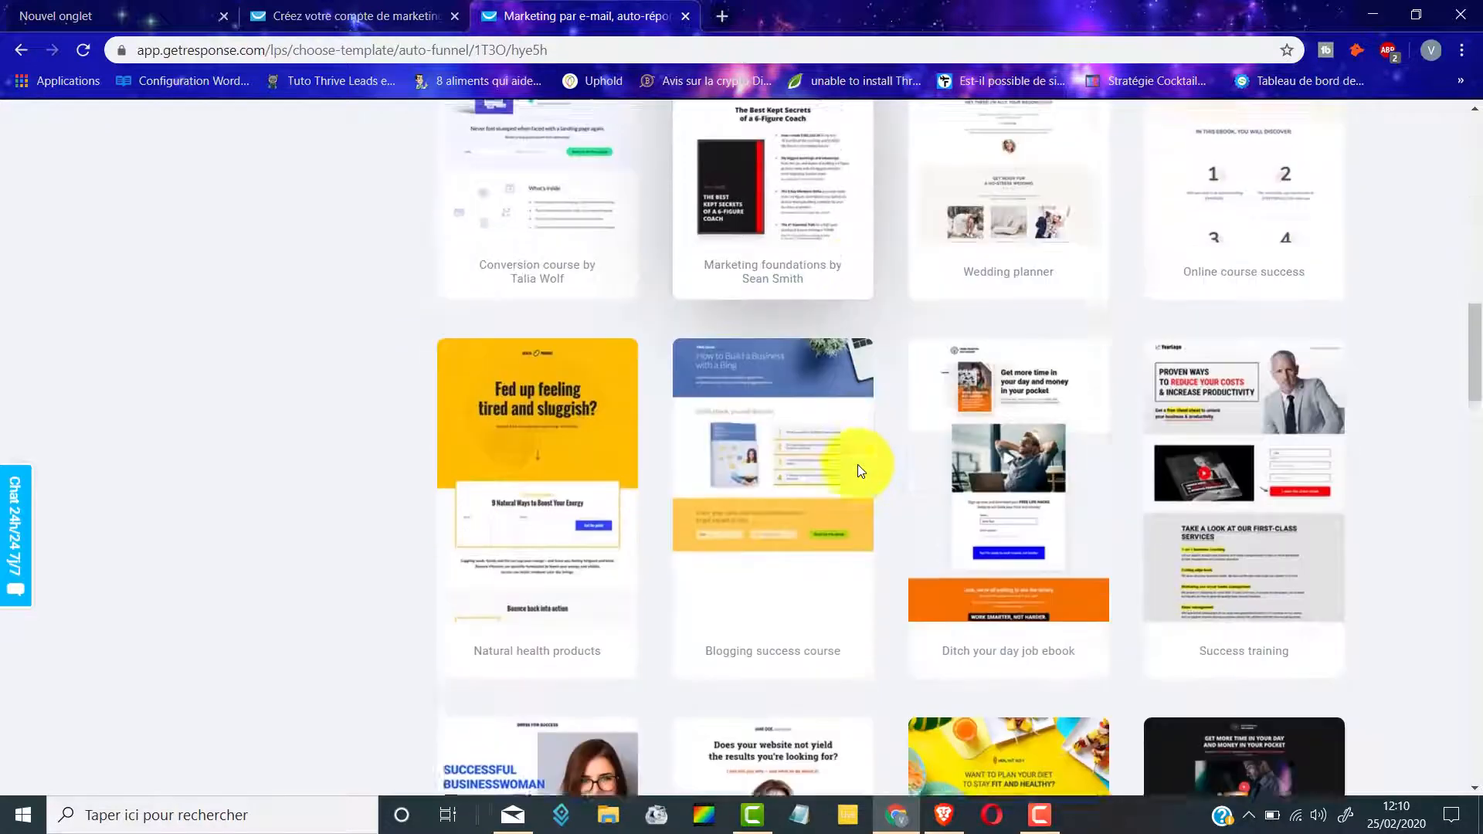
pyautogui.scroll(4, 857, 465)
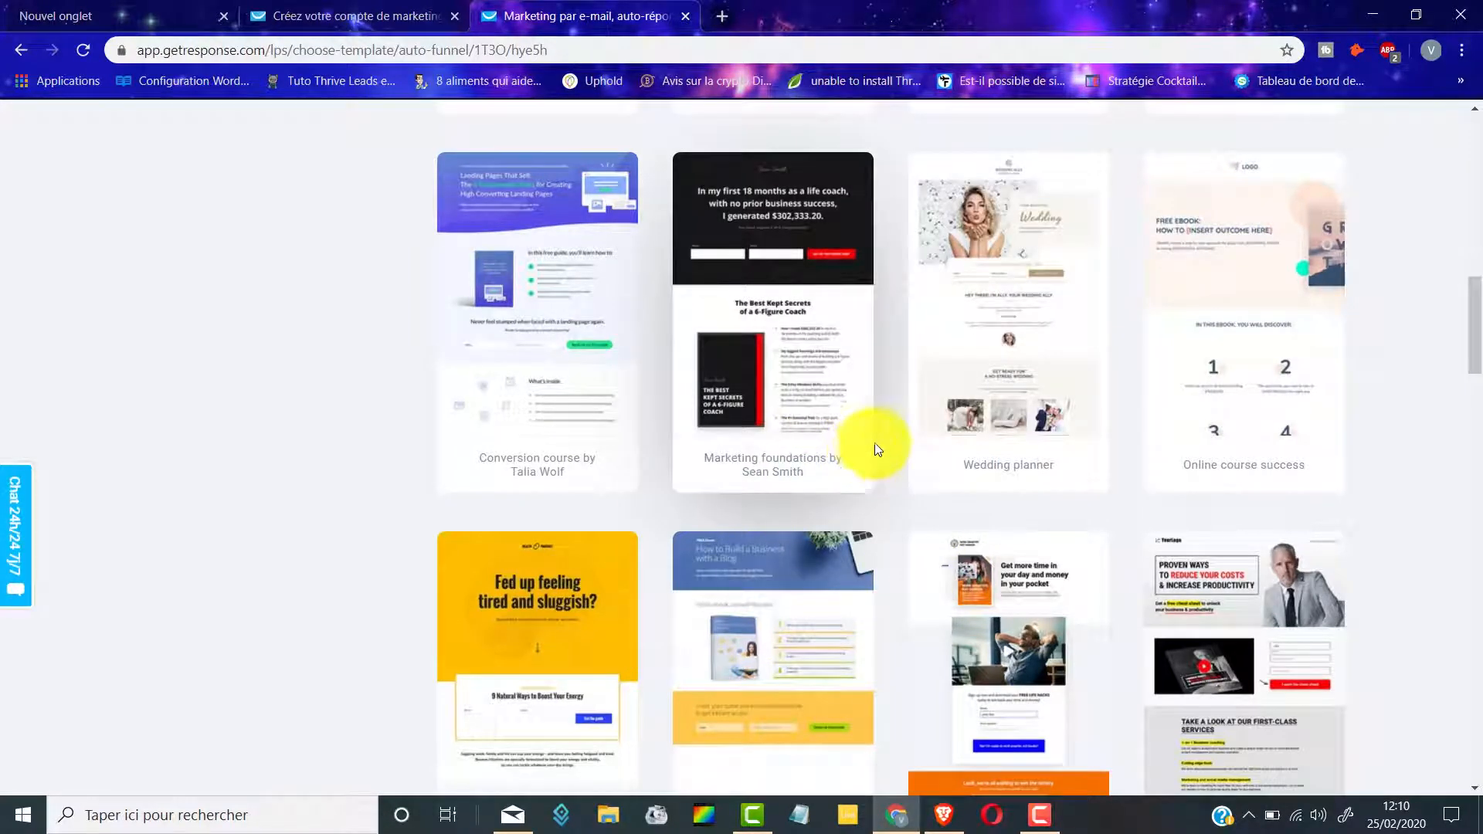
pyautogui.scroll(-3, 864, 448)
pyautogui.scroll(3, 901, 484)
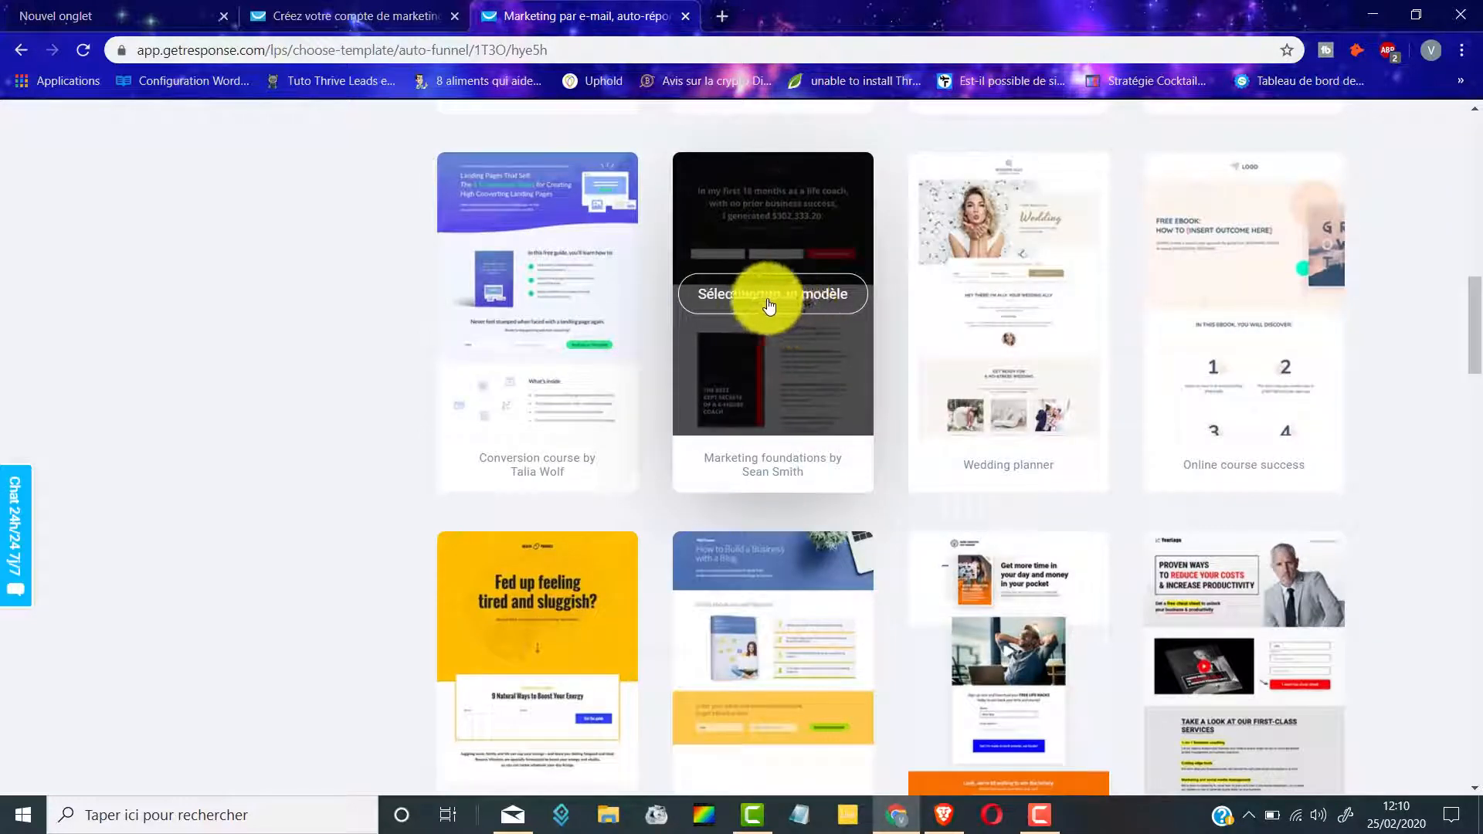
pyautogui.click(789, 304)
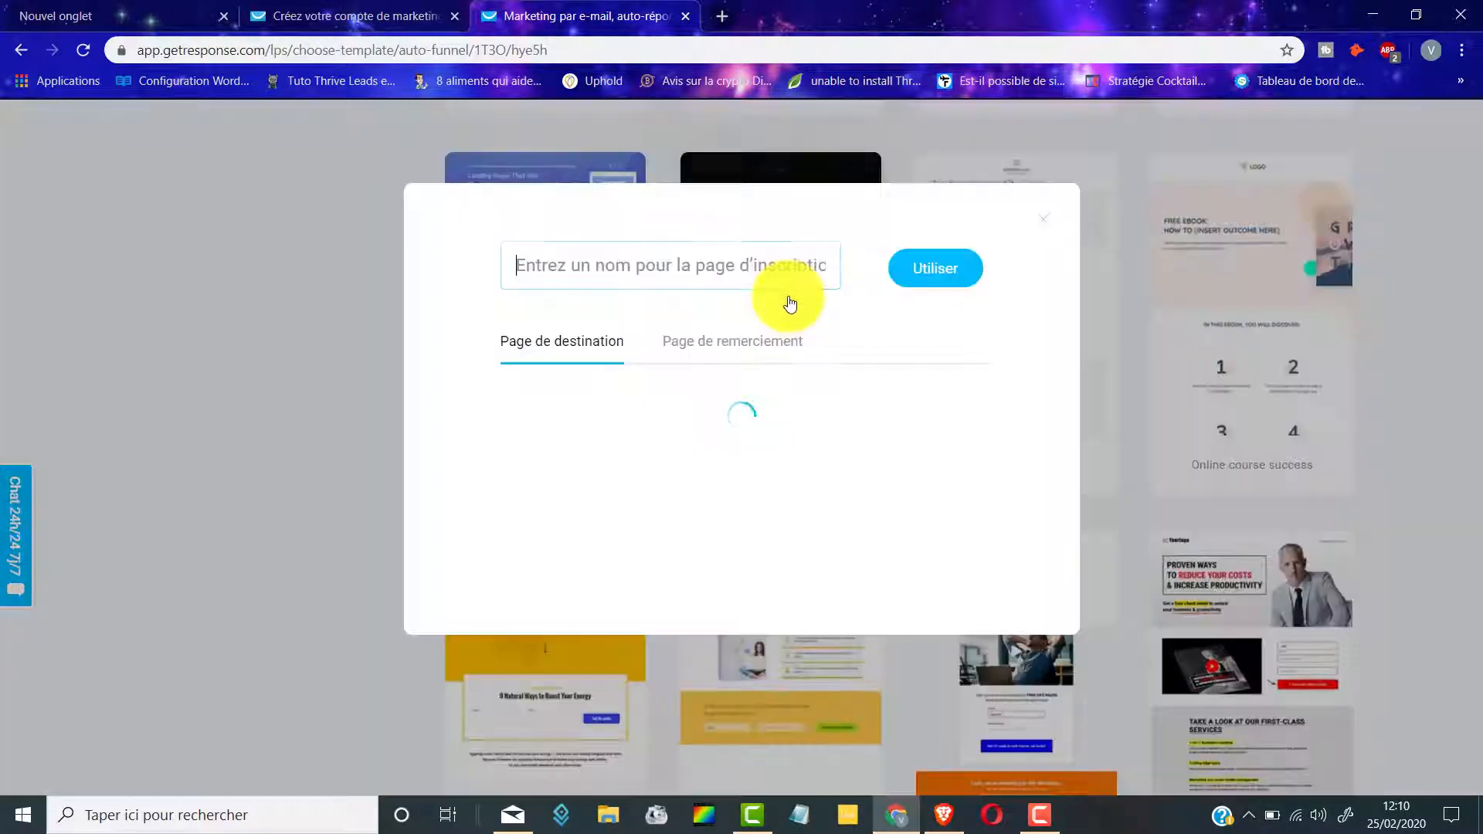
pyautogui.write('page de capture')
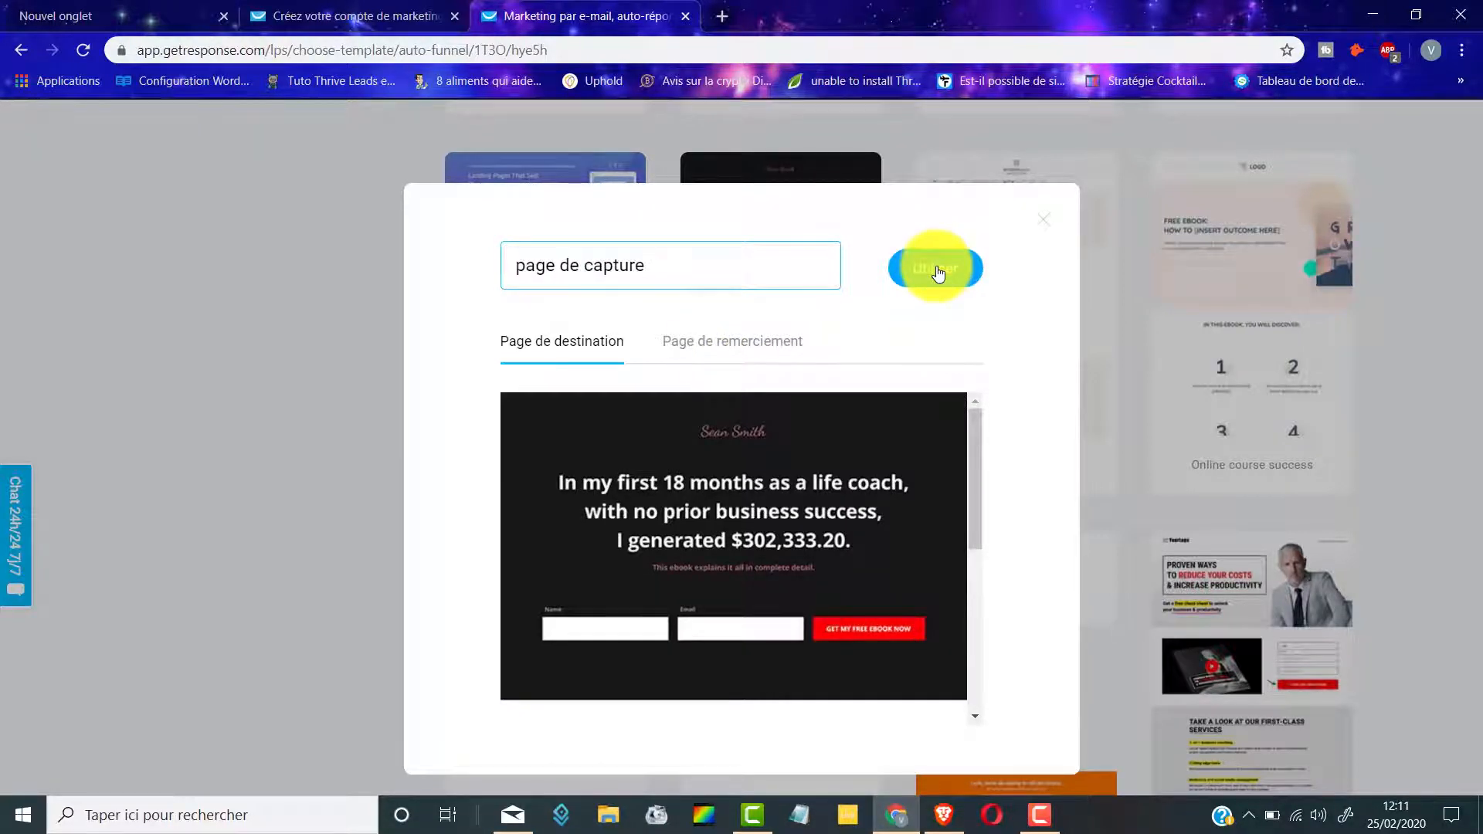
pyautogui.click(936, 270)
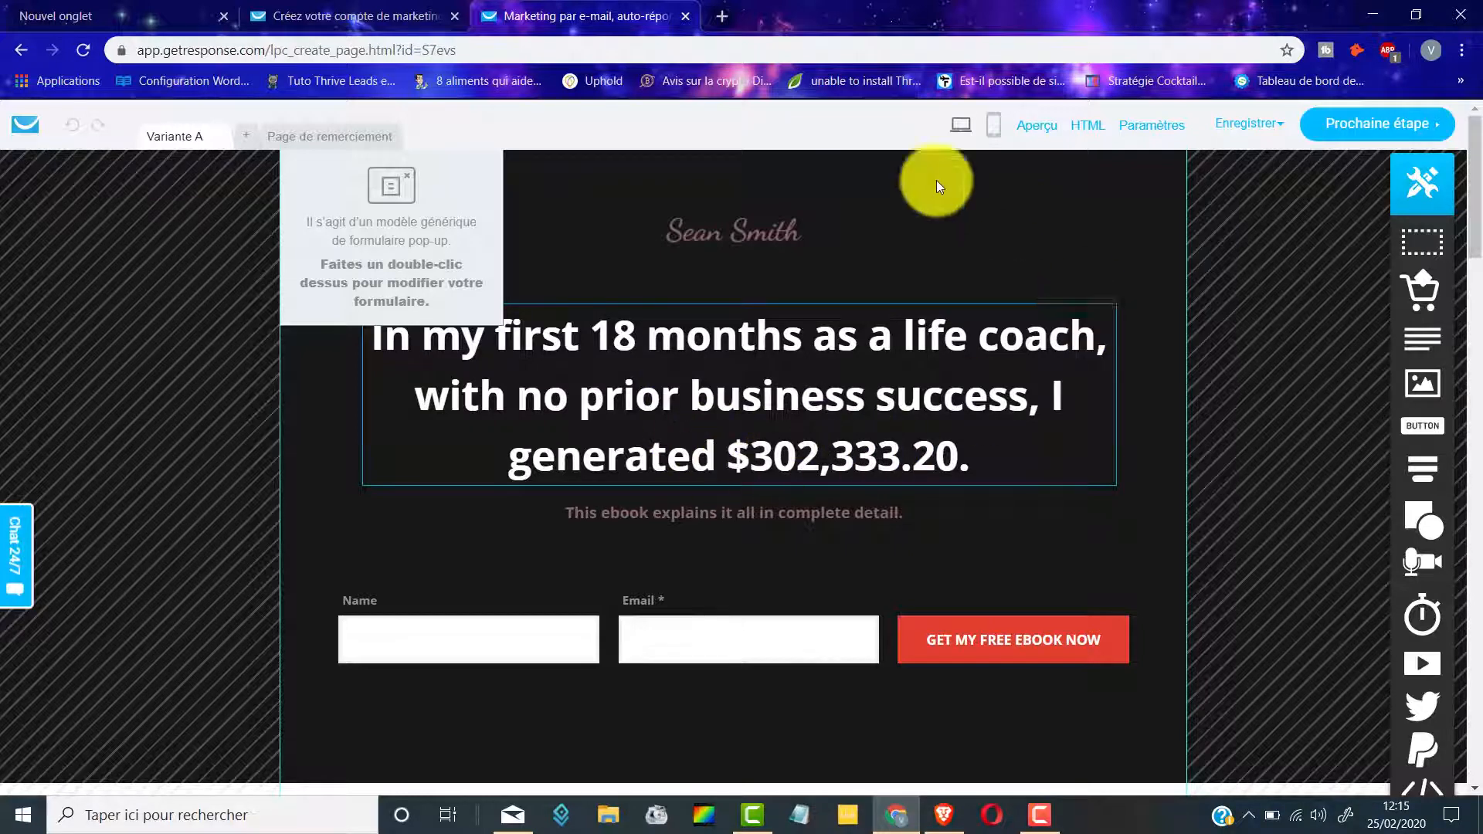
# Step: Replace the signup page's main headline with "Mon texte"
pyautogui.doubleClick(652, 354)
pyautogui.write('Mo')
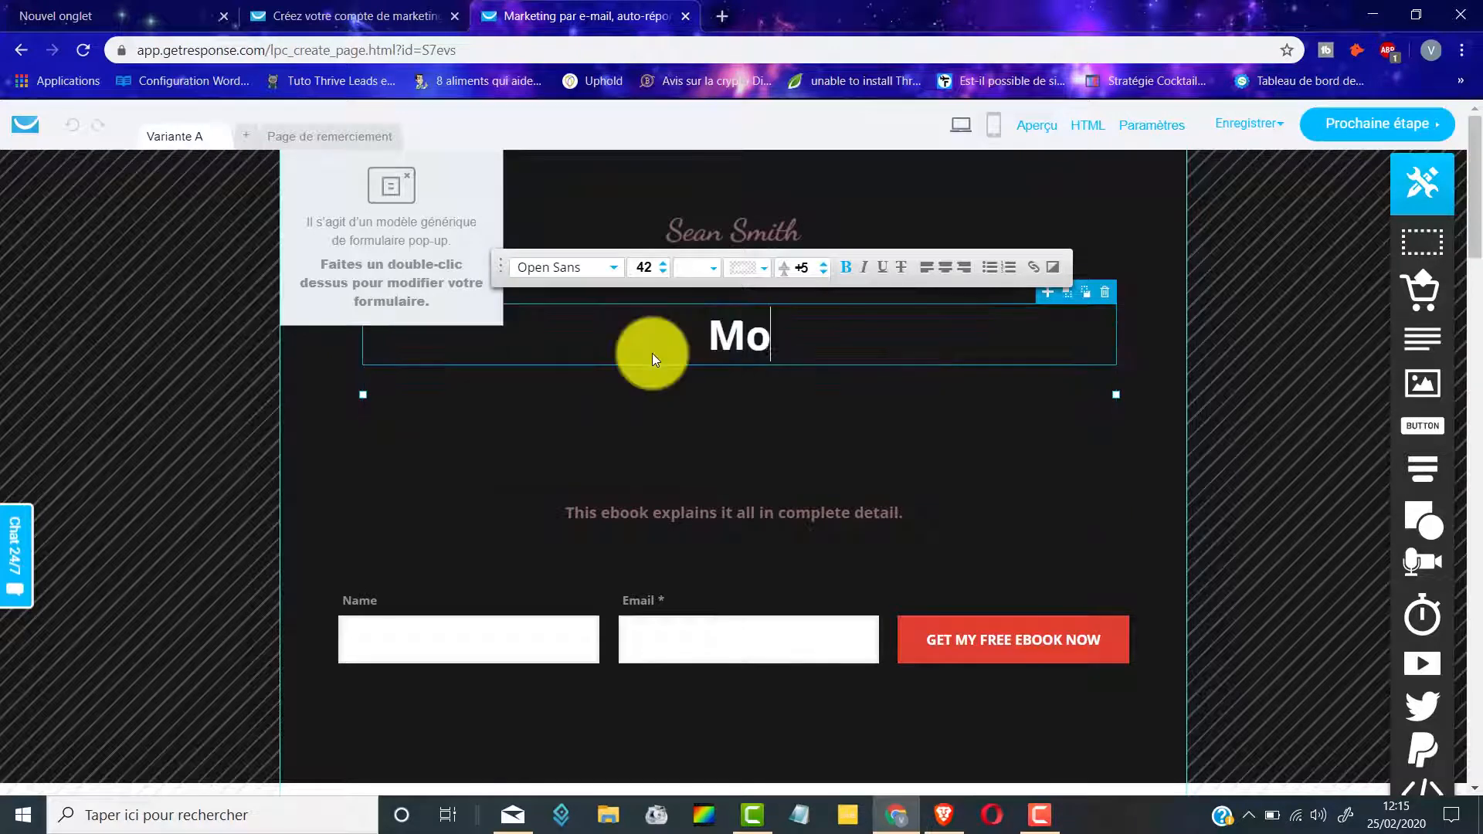
pyautogui.write('n texte')
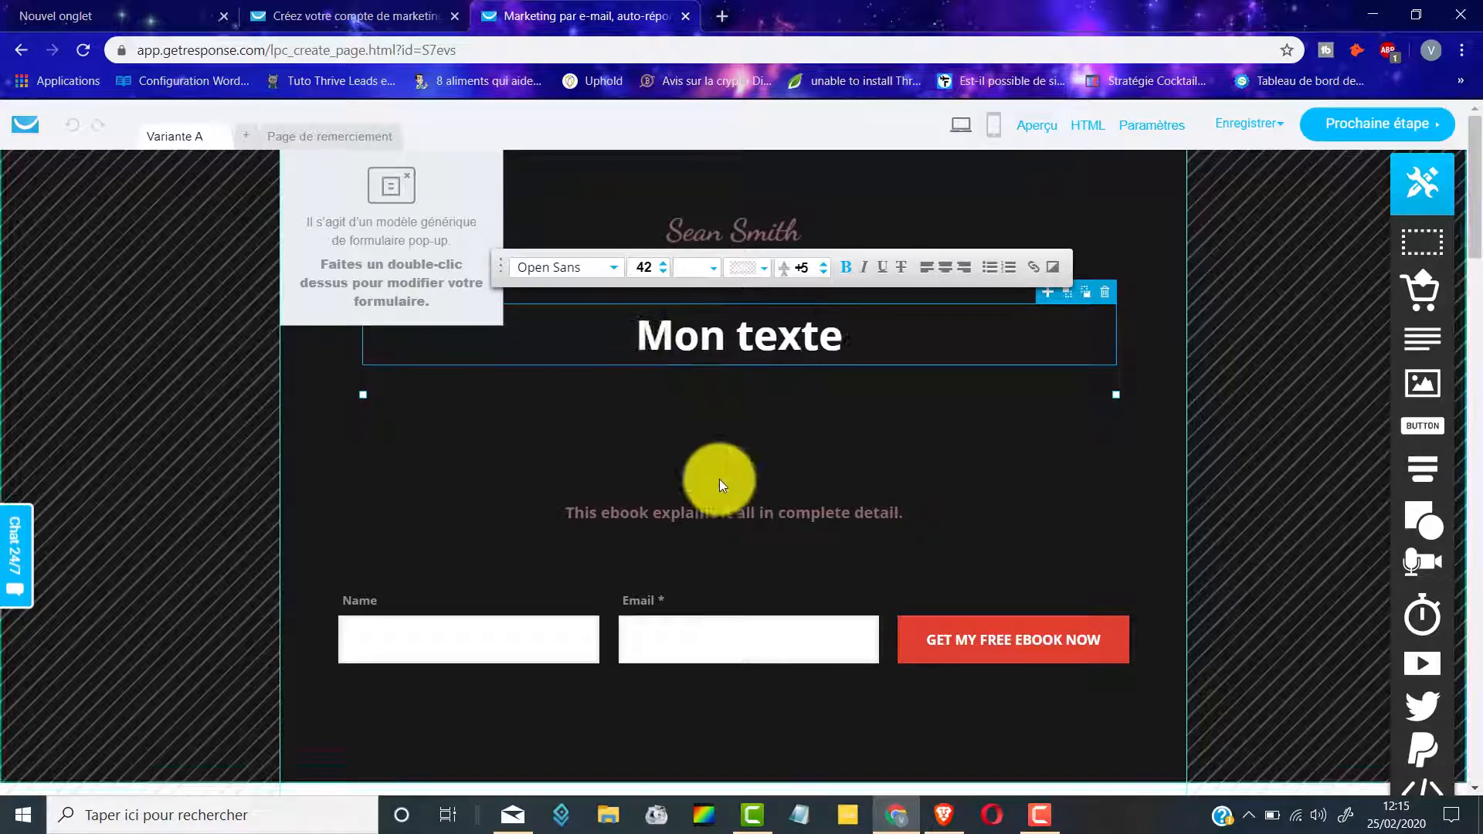
pyautogui.click(831, 511)
# Step: Continue from the page editor to the signup page settings and enter "Description" as the SEO description
pyautogui.scroll(-4, 847, 429)
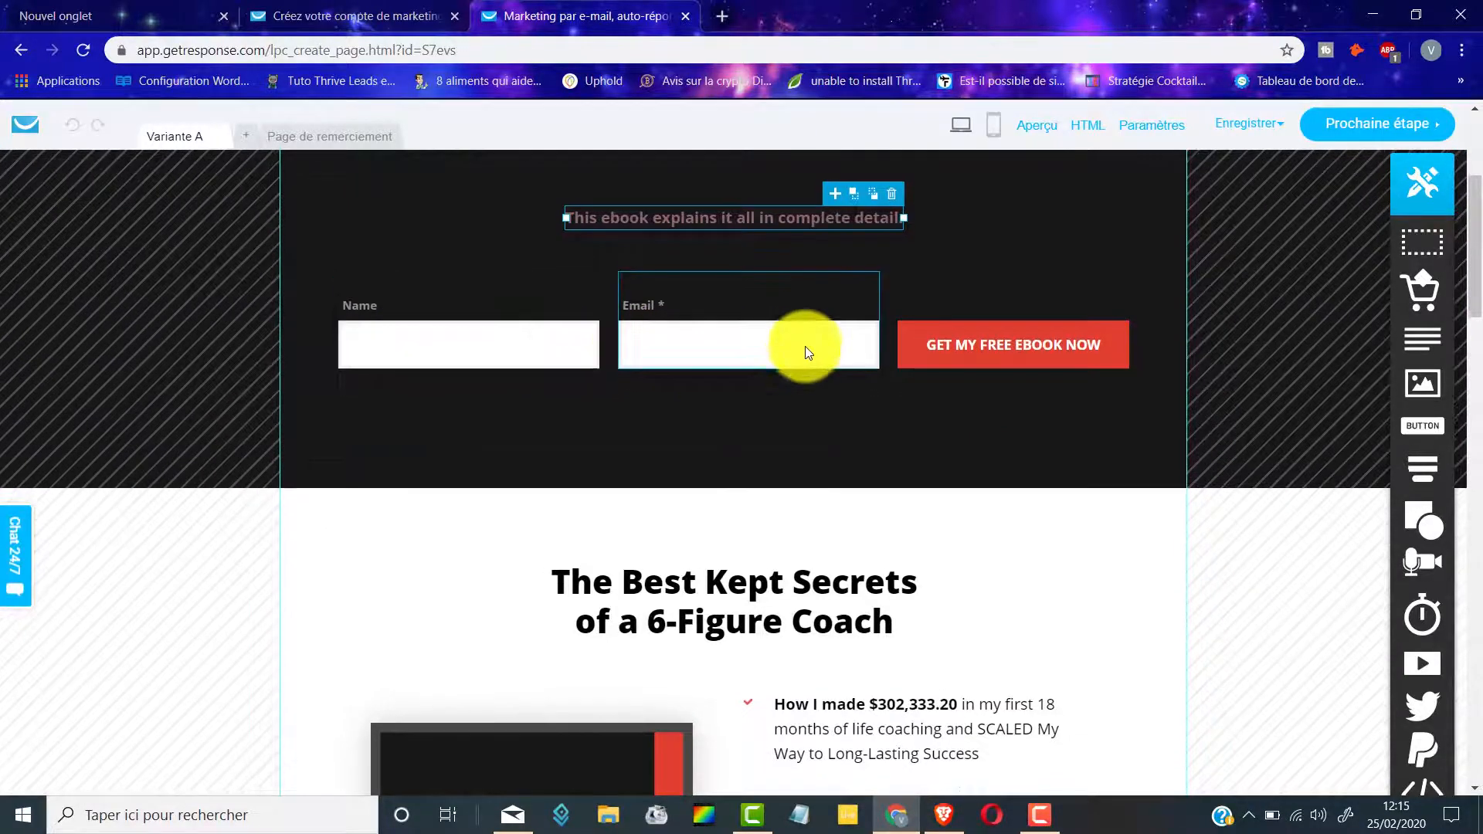
pyautogui.scroll(-4, 804, 348)
pyautogui.scroll(-15, 795, 337)
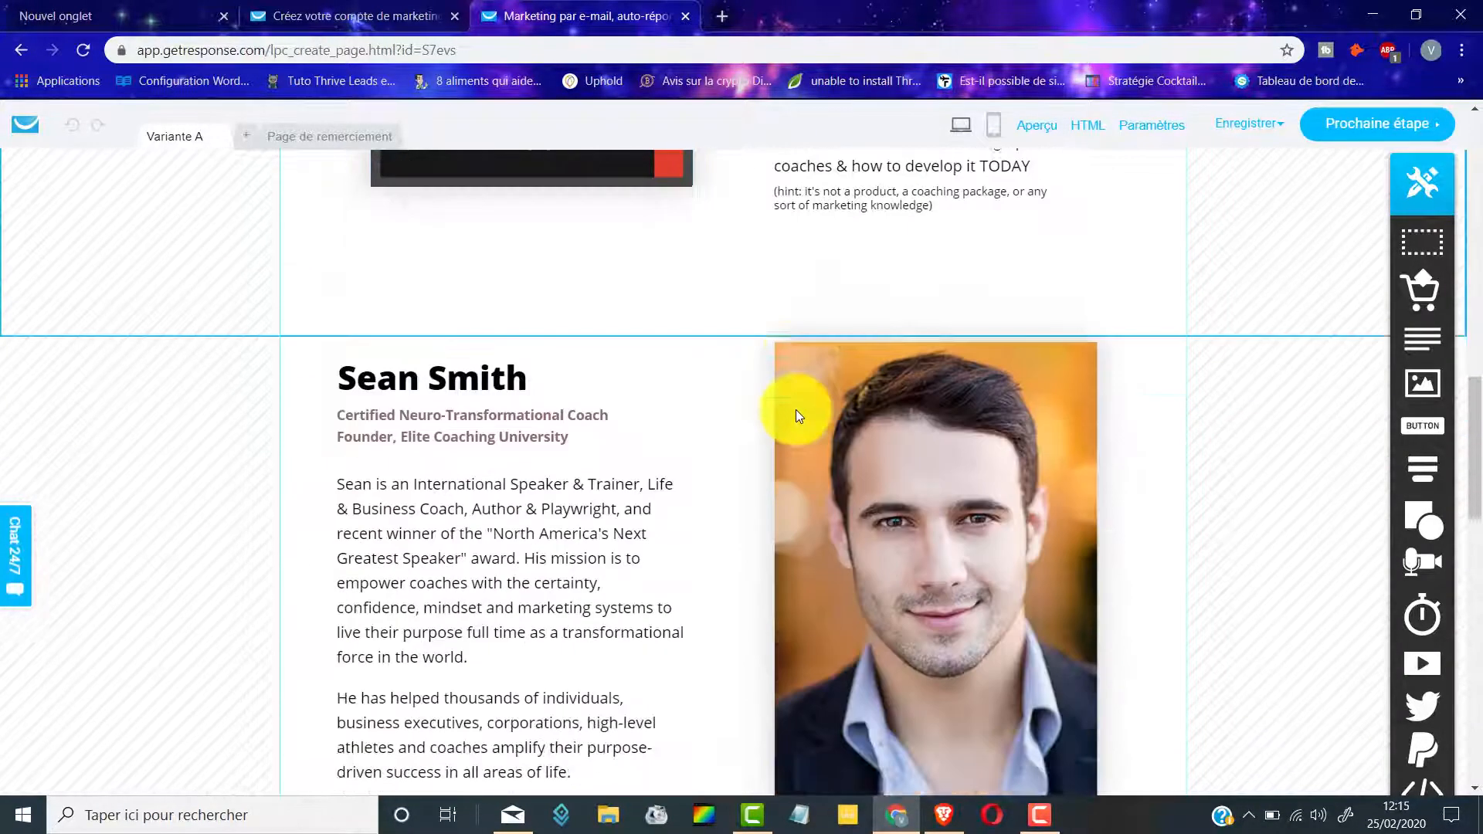
pyautogui.scroll(-15, 796, 415)
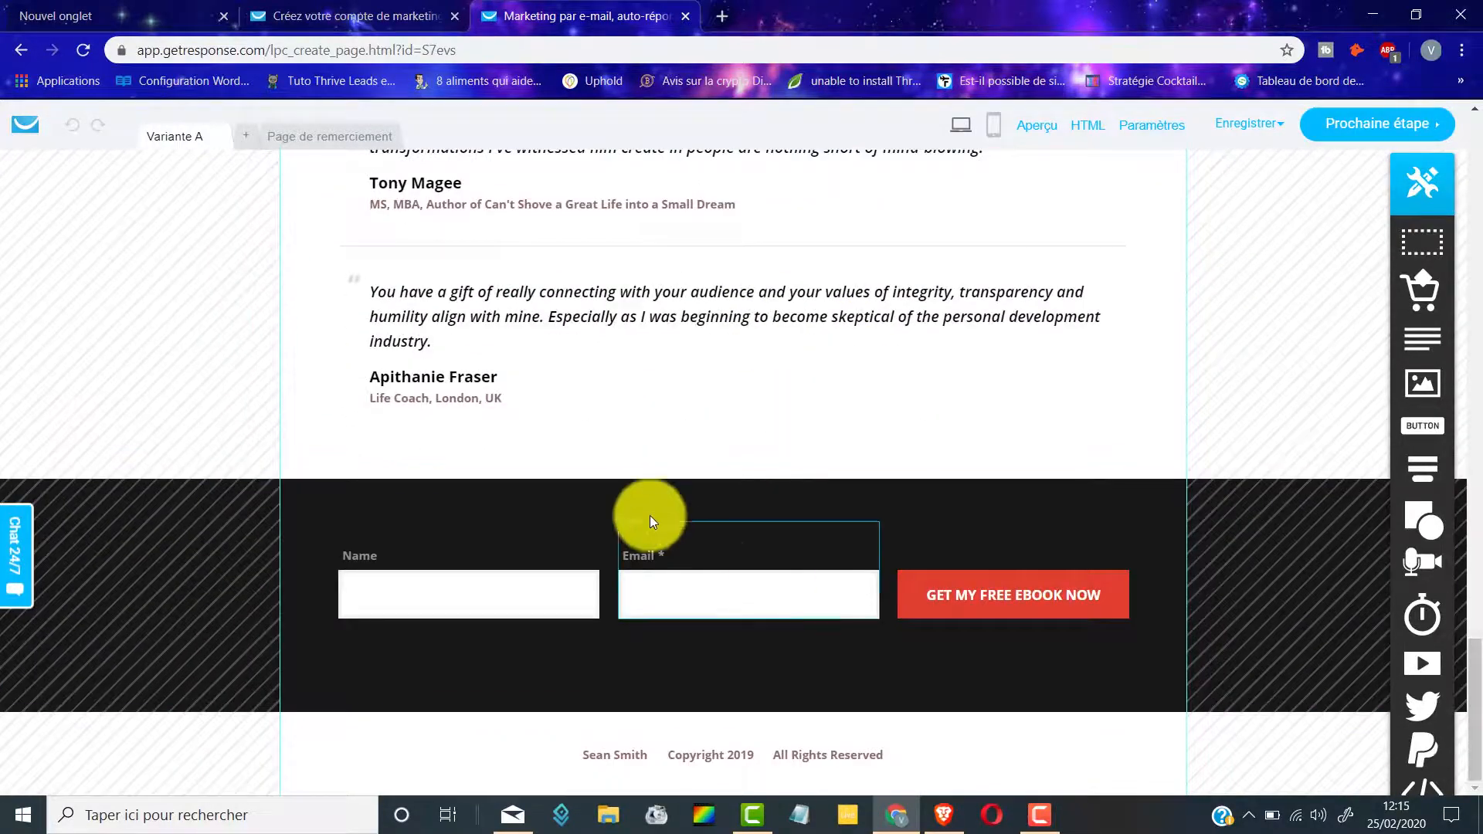
pyautogui.scroll(12, 683, 526)
pyautogui.scroll(20, 721, 533)
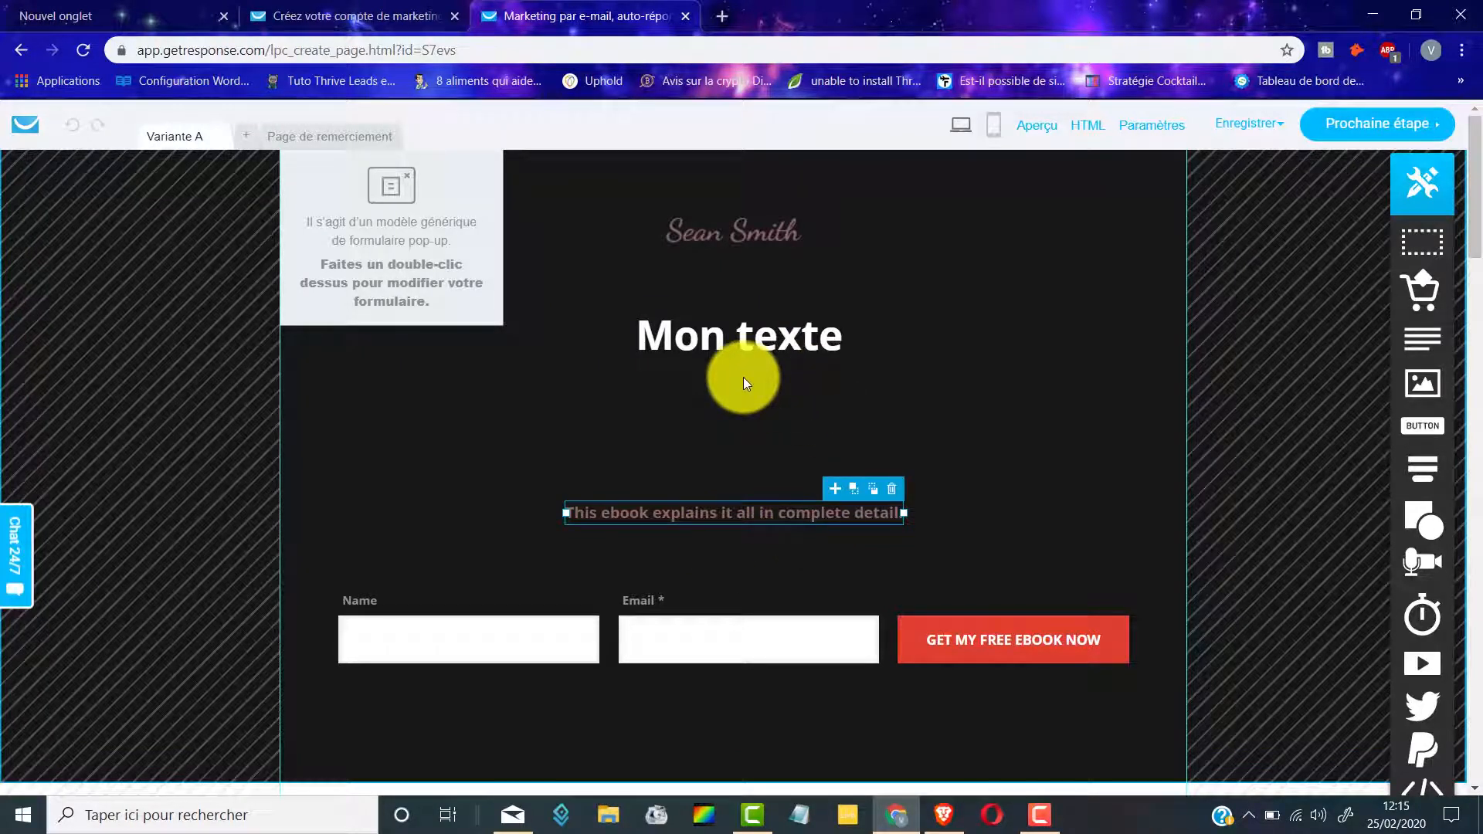
pyautogui.click(1370, 130)
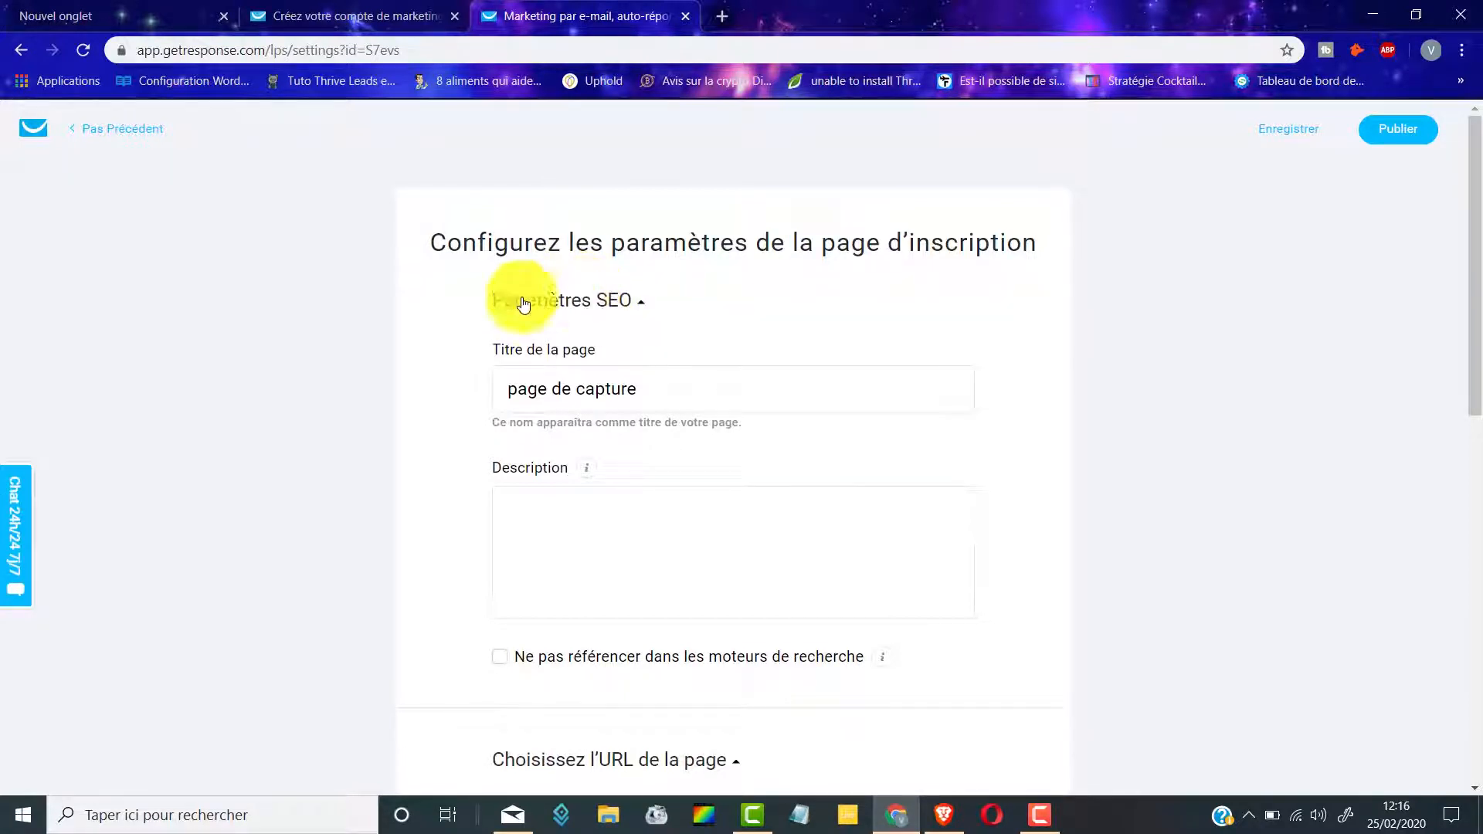
pyautogui.scroll(-2, 523, 415)
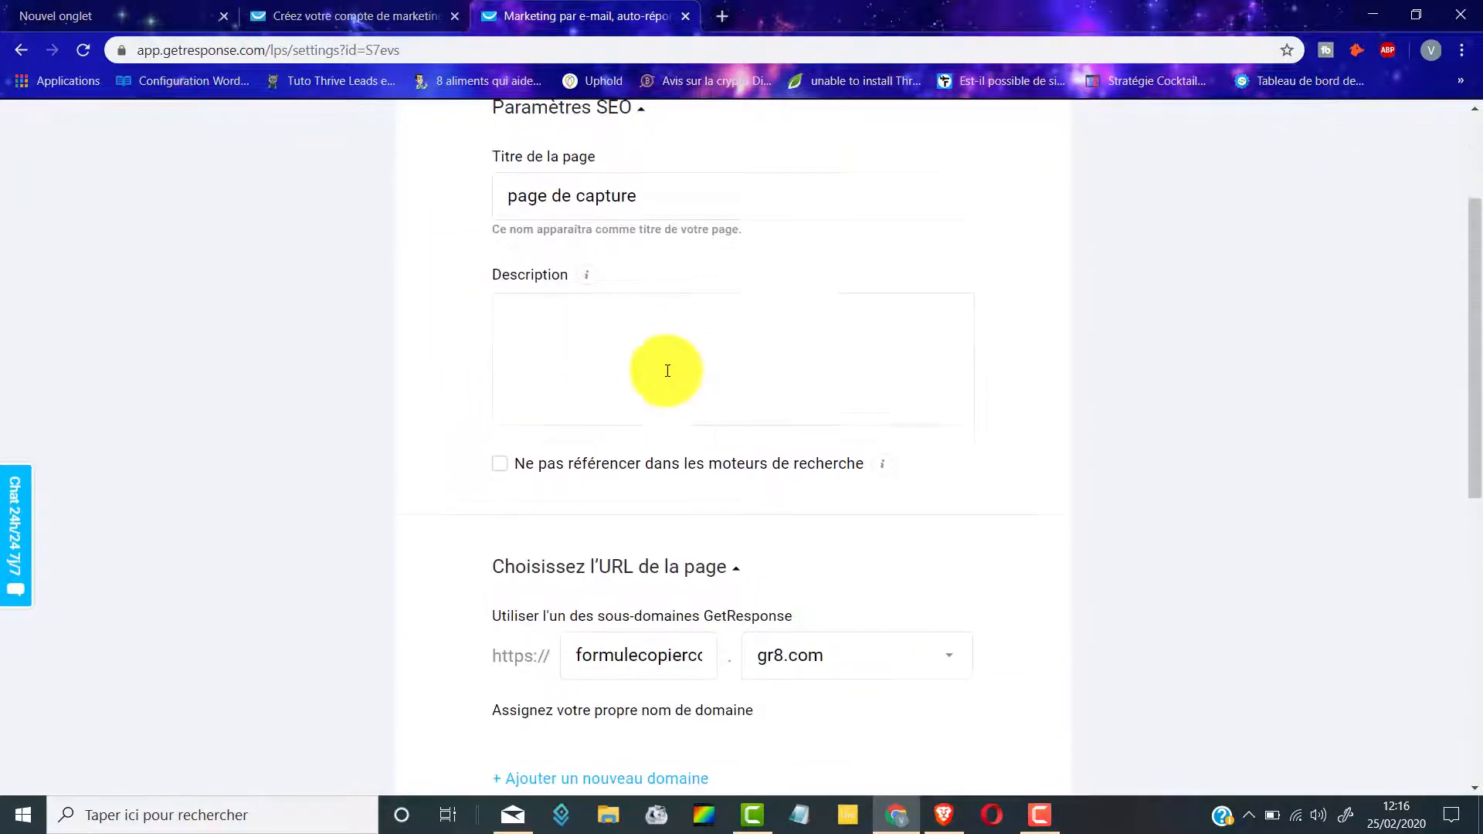
pyautogui.click(560, 326)
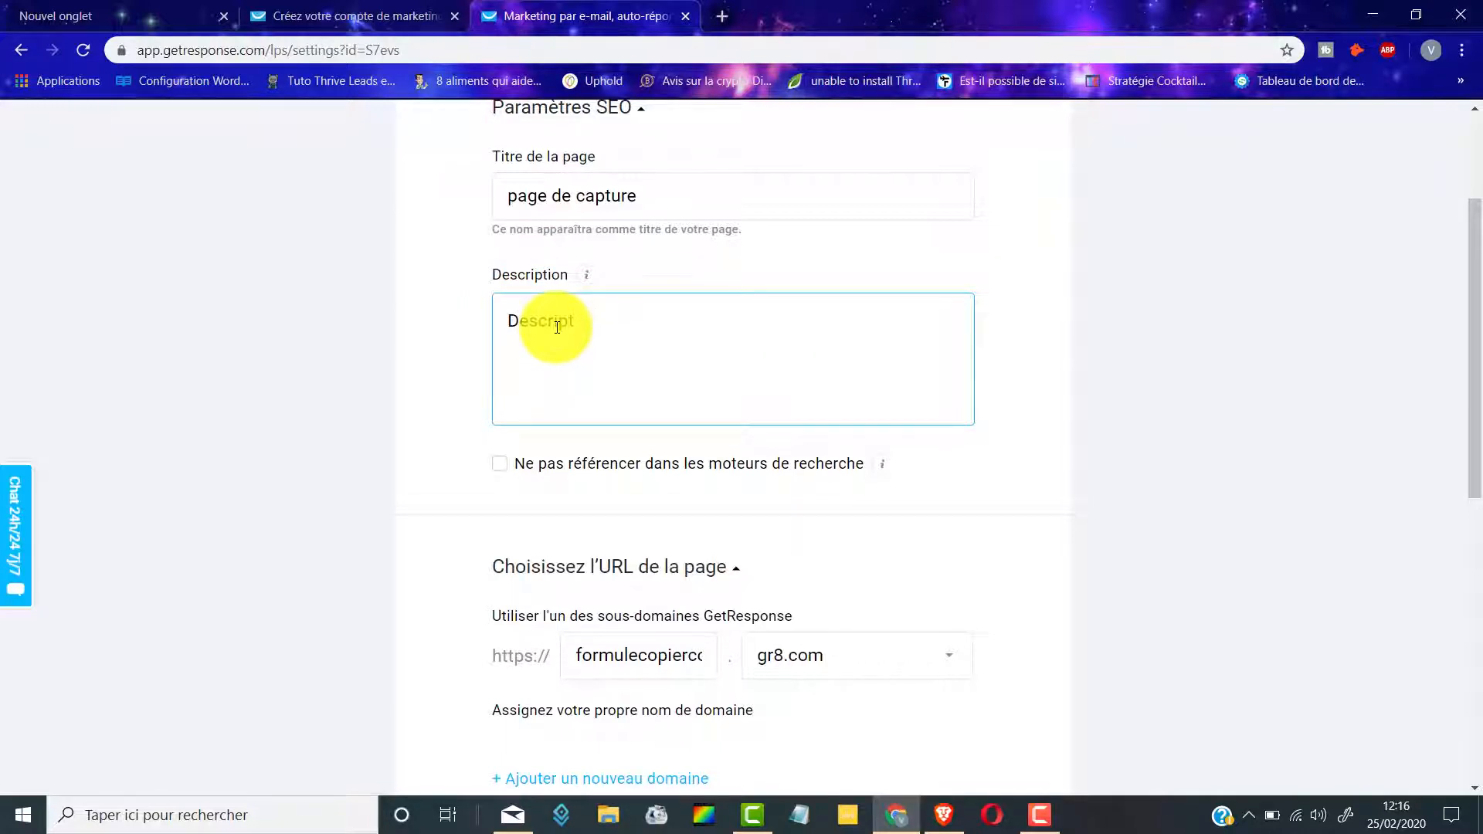
# Step: Set the thank-you page to "Page de remerciement par défaut" and publish the signup page
pyautogui.scroll(-2, 630, 198)
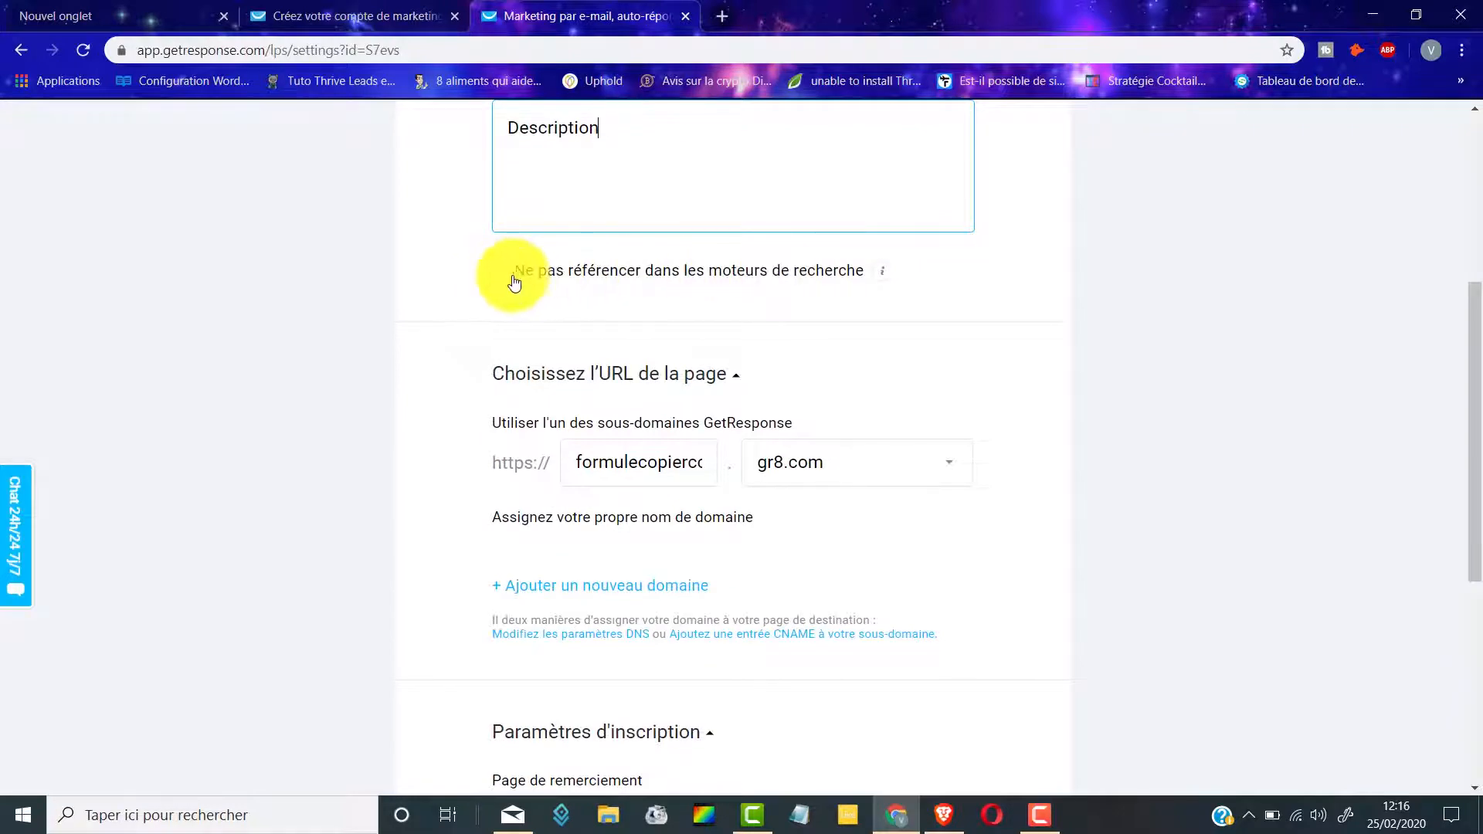
pyautogui.scroll(-1, 502, 301)
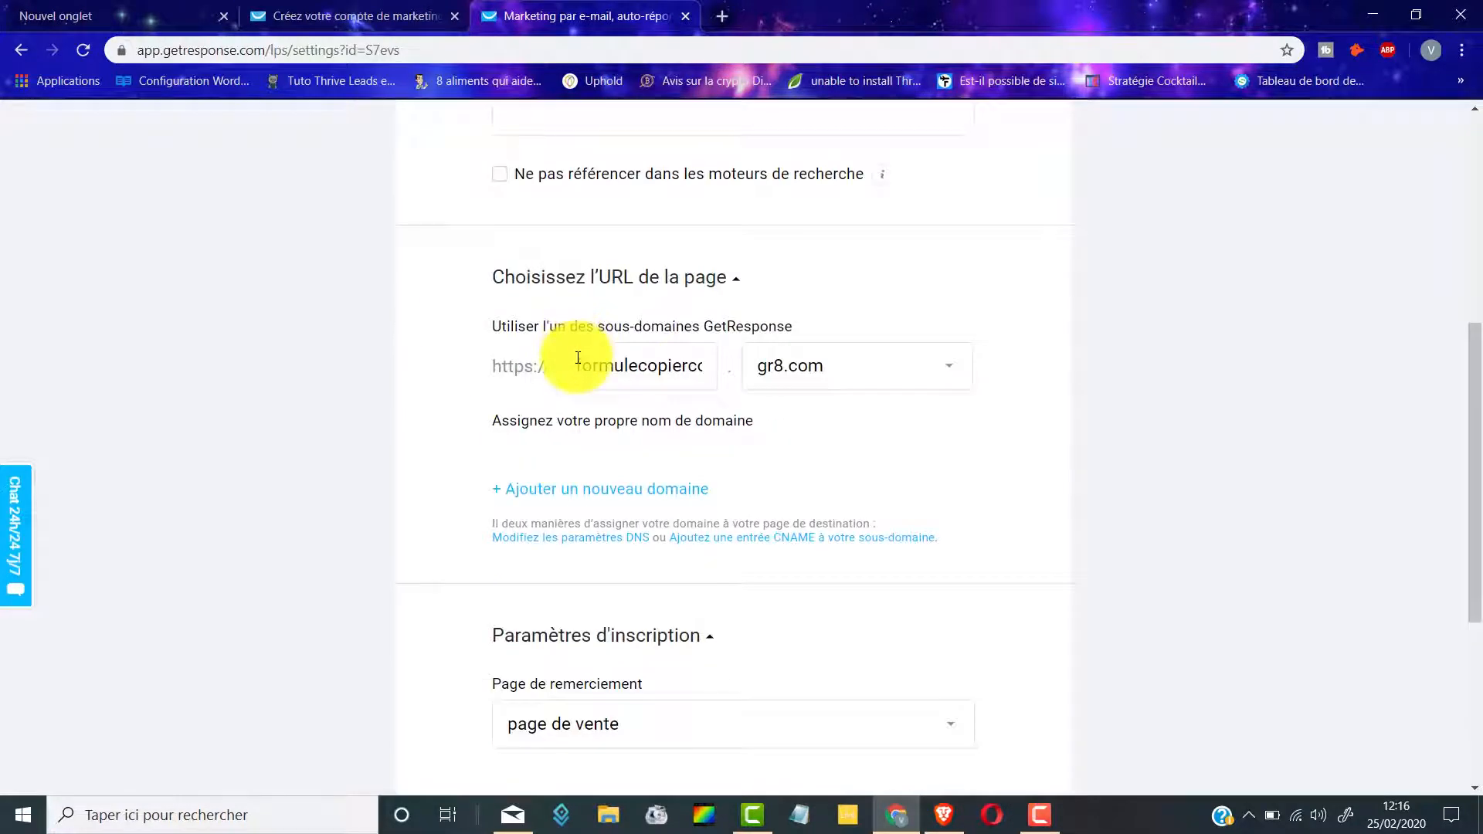
pyautogui.moveTo(578, 365); pyautogui.dragTo(746, 366)
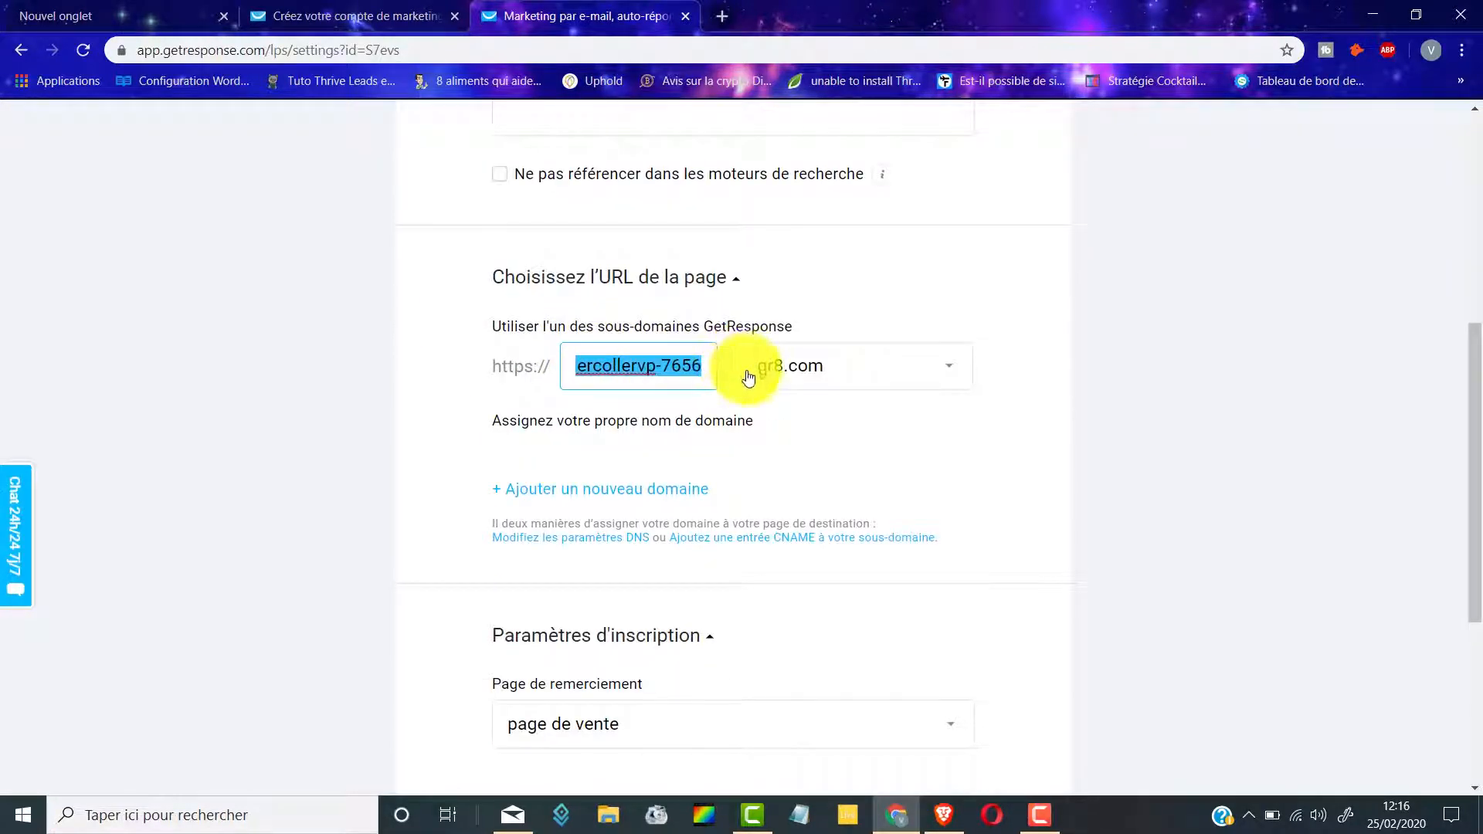
pyautogui.scroll(-2, 1204, 332)
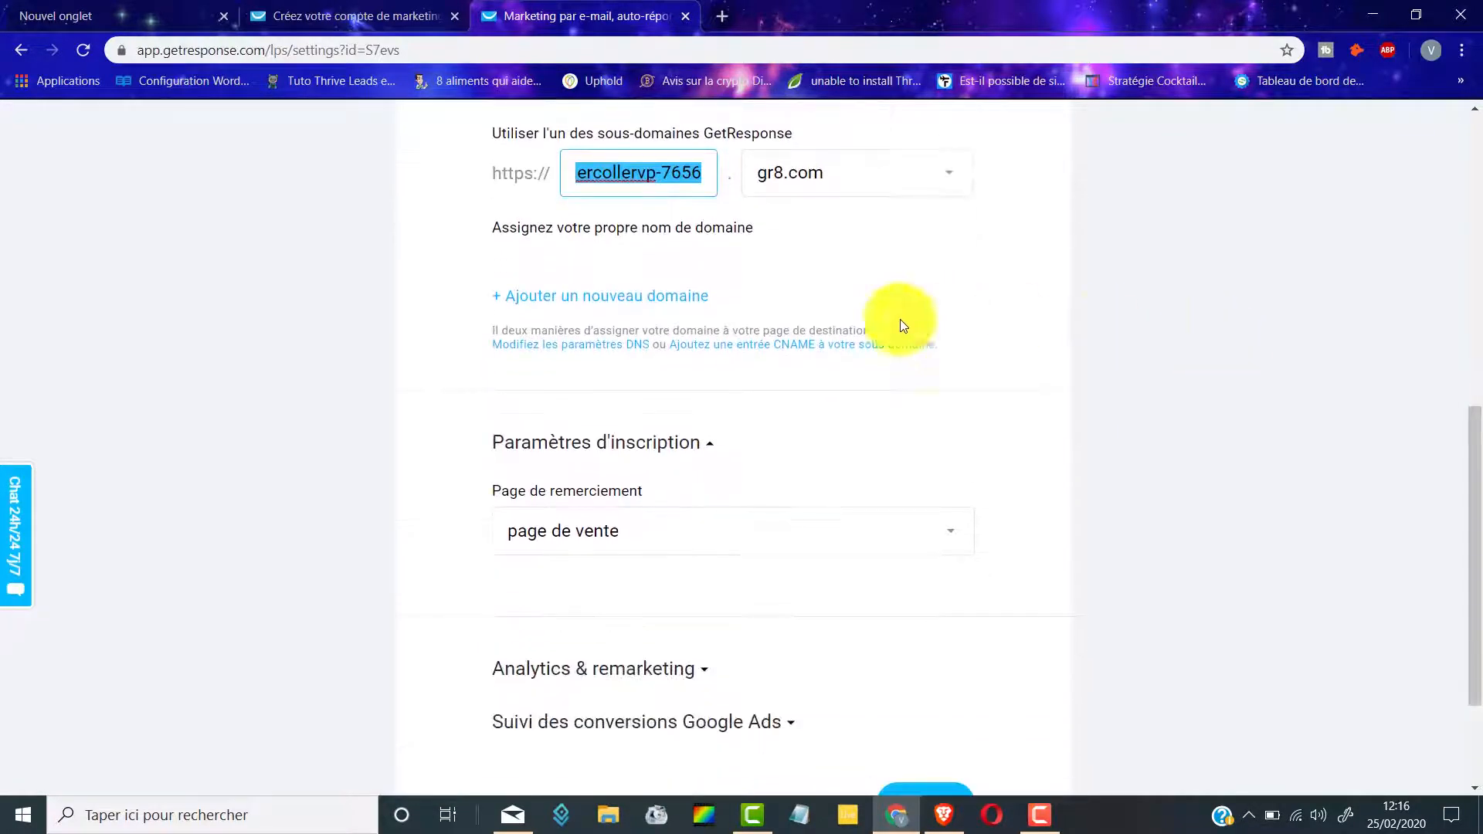
pyautogui.scroll(-2, 632, 306)
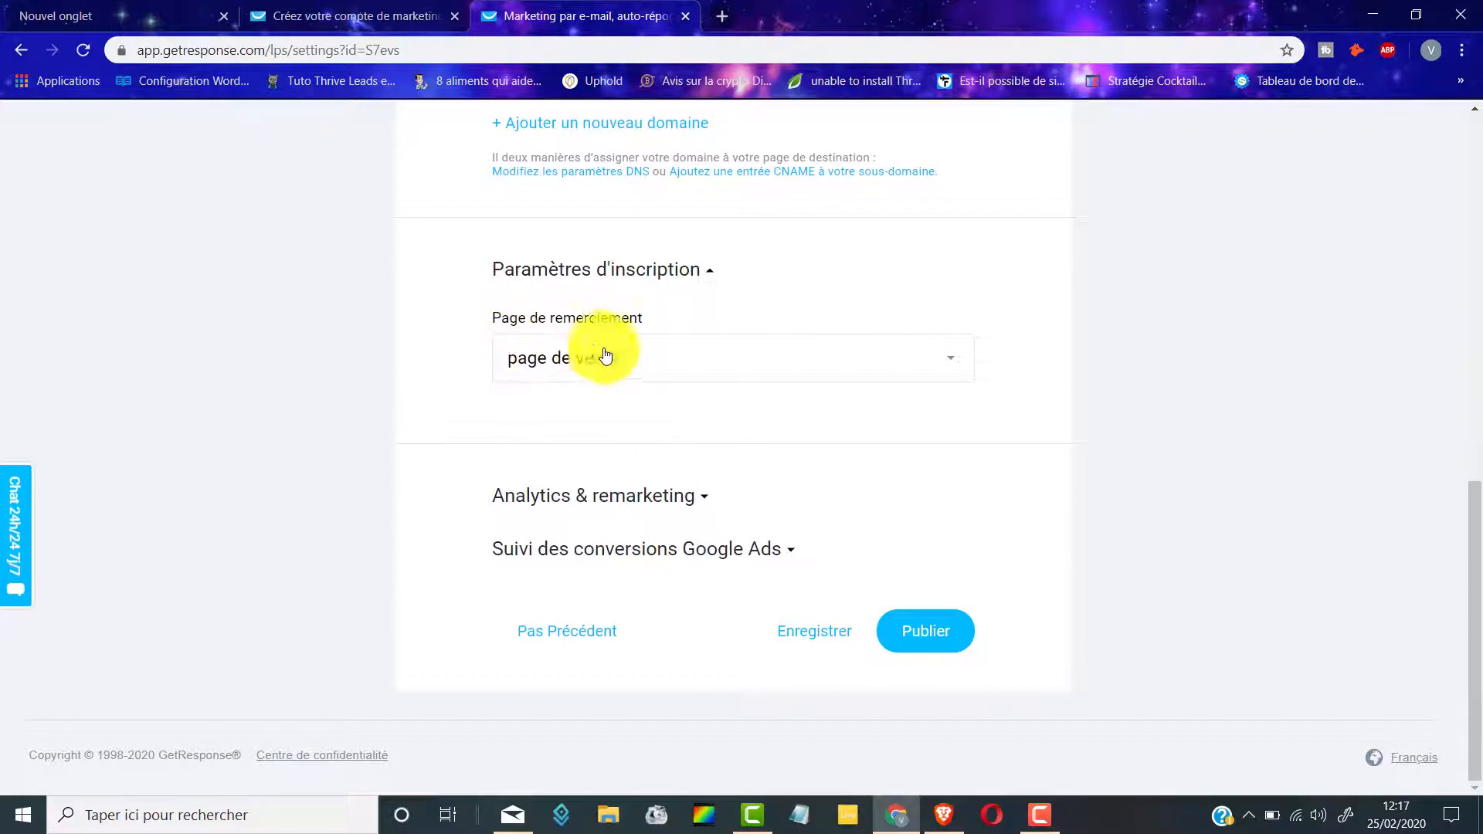
pyautogui.click(884, 361)
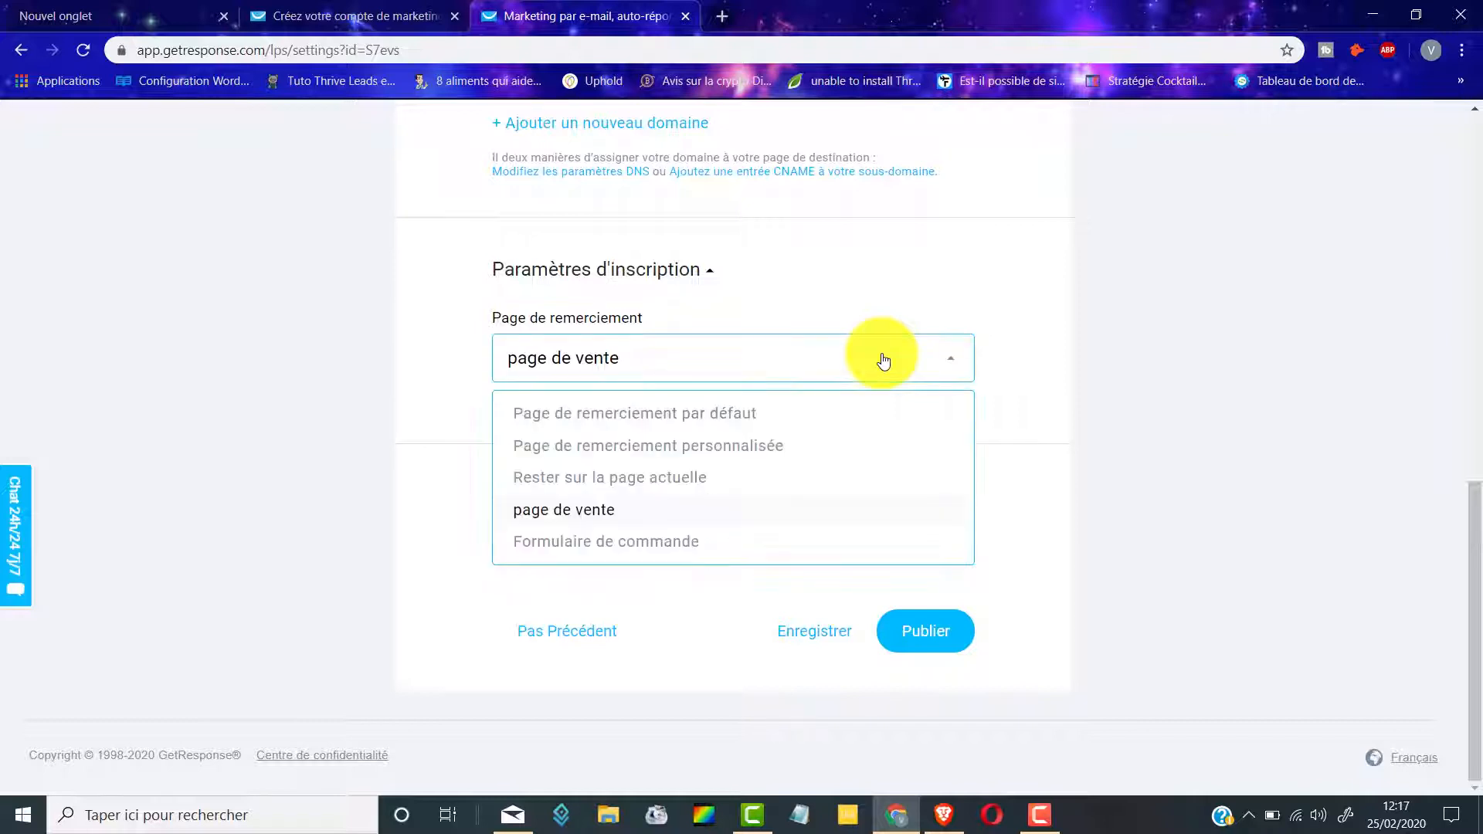
pyautogui.click(696, 424)
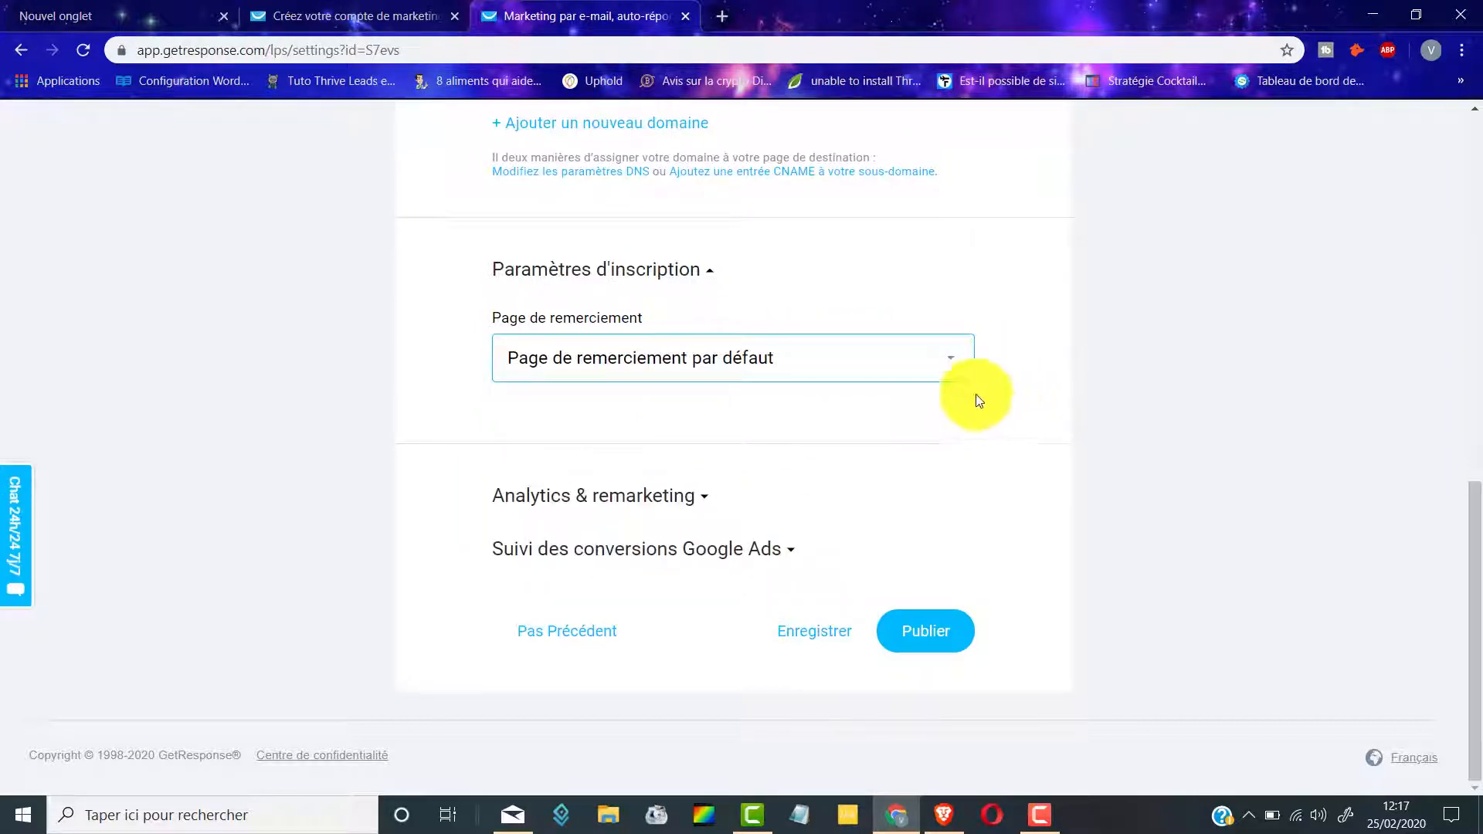
pyautogui.click(931, 632)
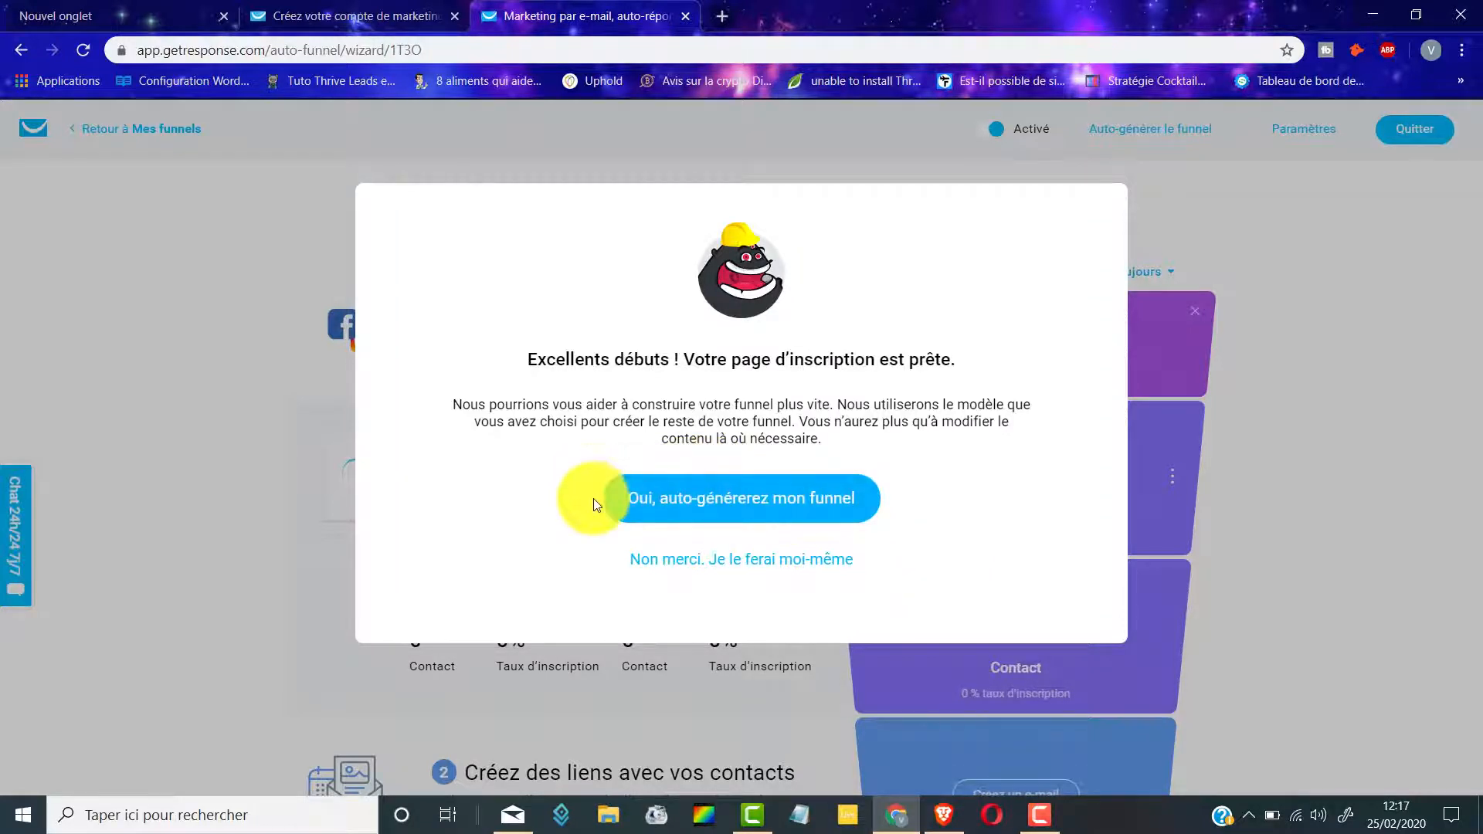
# Step: Auto-generate the rest of the funnel, go to it and dismiss the traffic tools offer
pyautogui.click(662, 499)
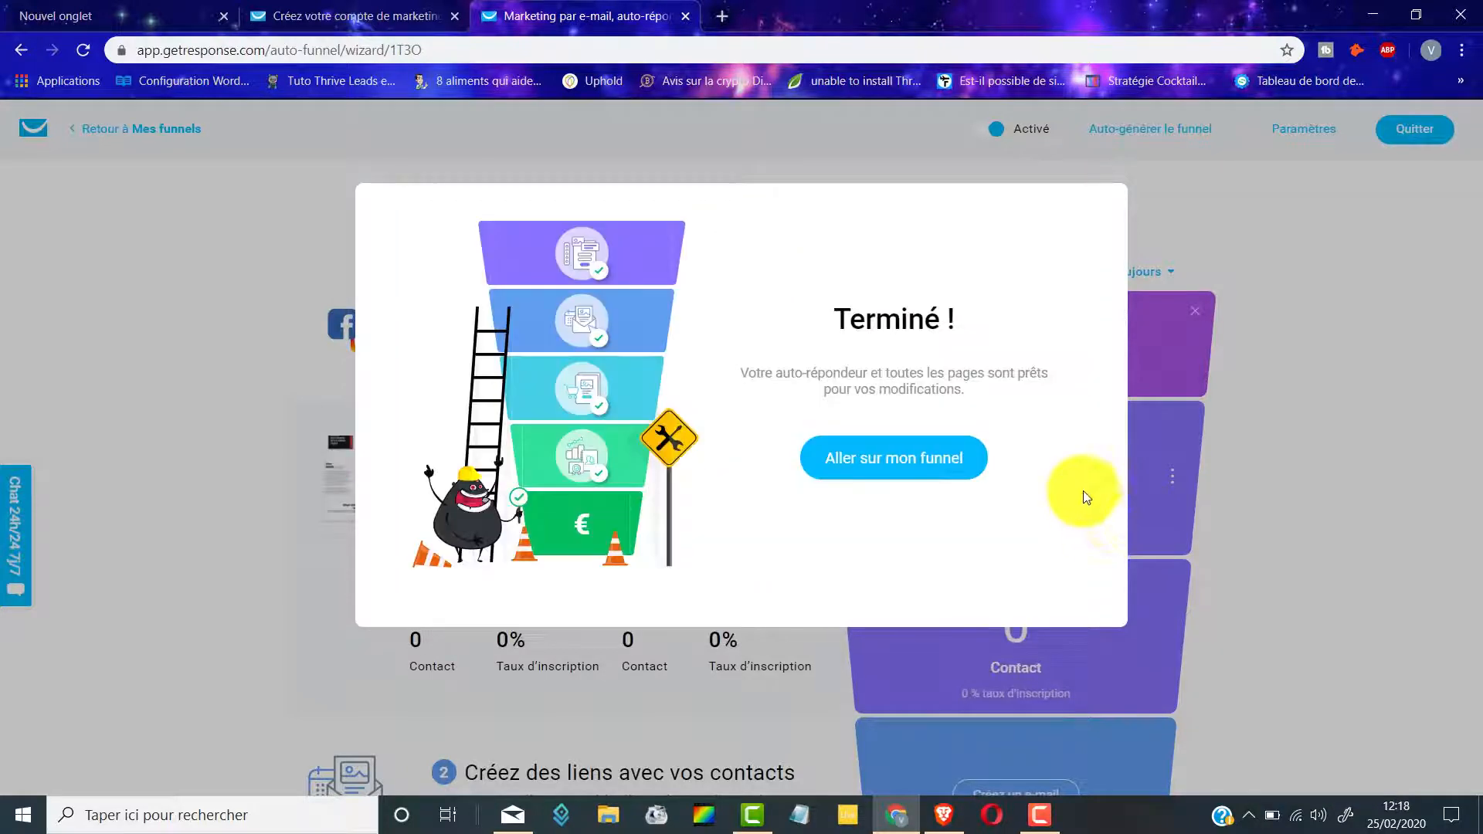
pyautogui.click(907, 462)
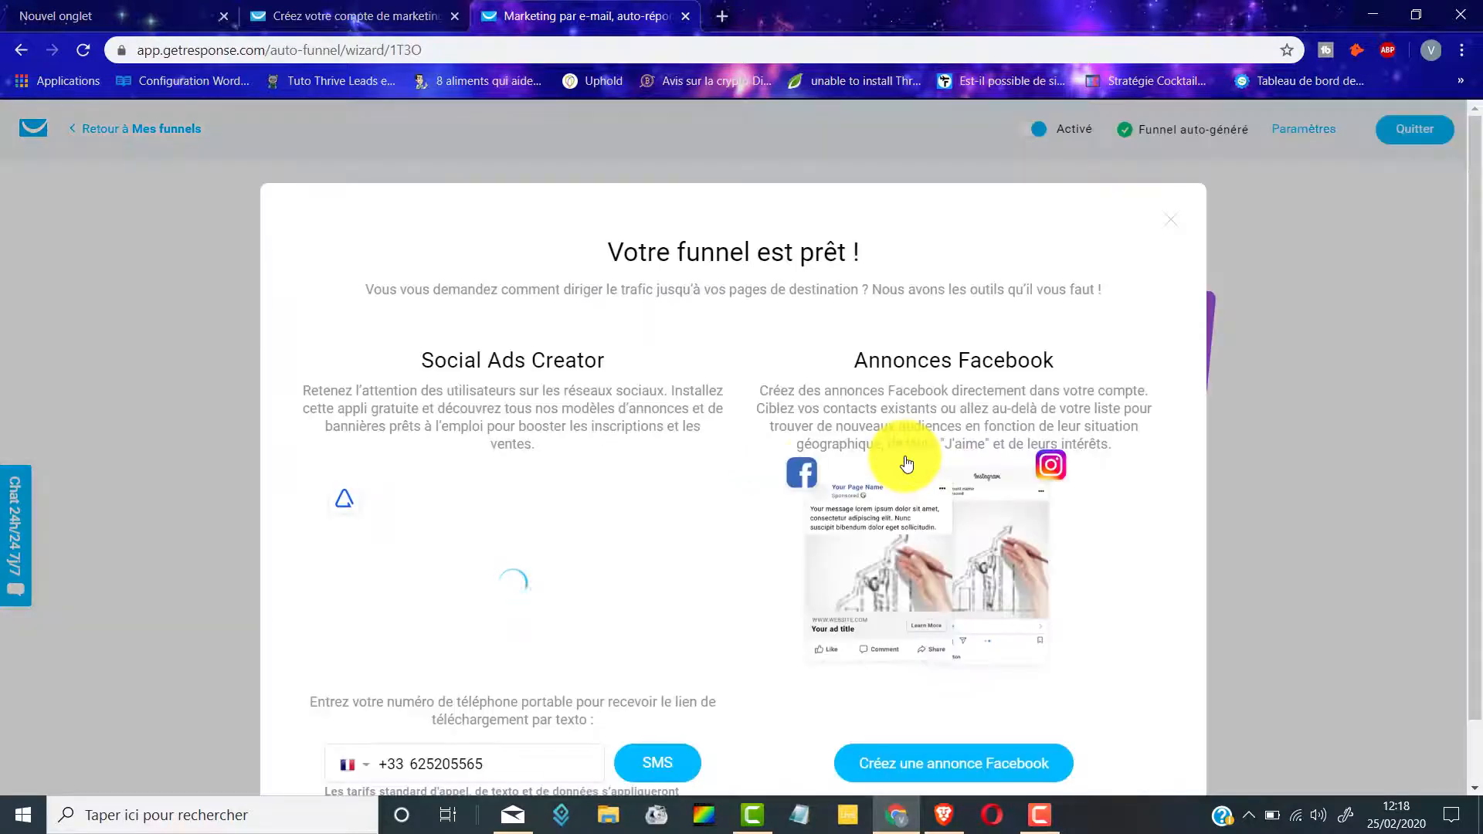
pyautogui.scroll(-1, 873, 406)
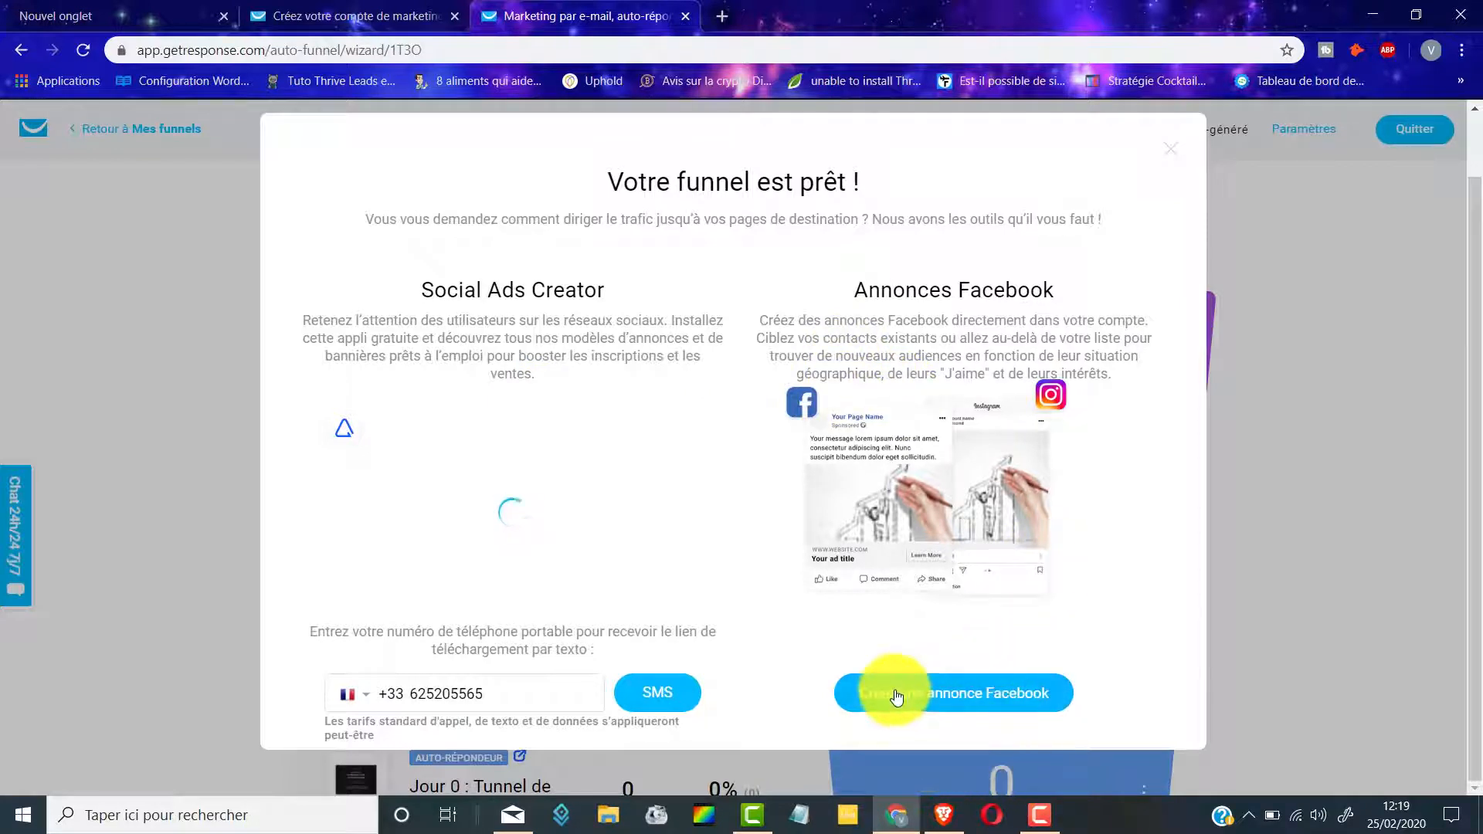
pyautogui.scroll(1, 1082, 700)
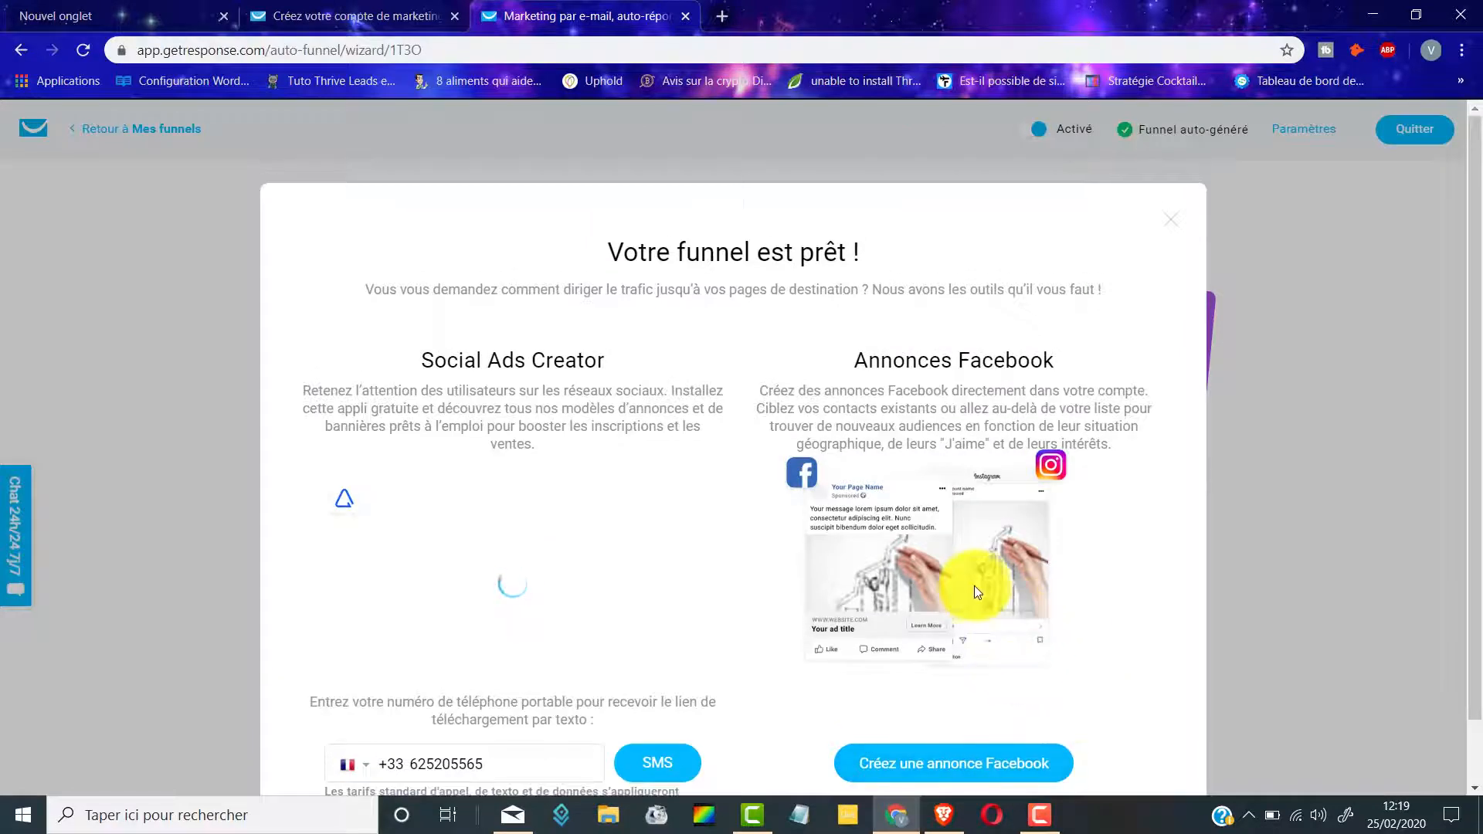
pyautogui.scroll(-2, 976, 586)
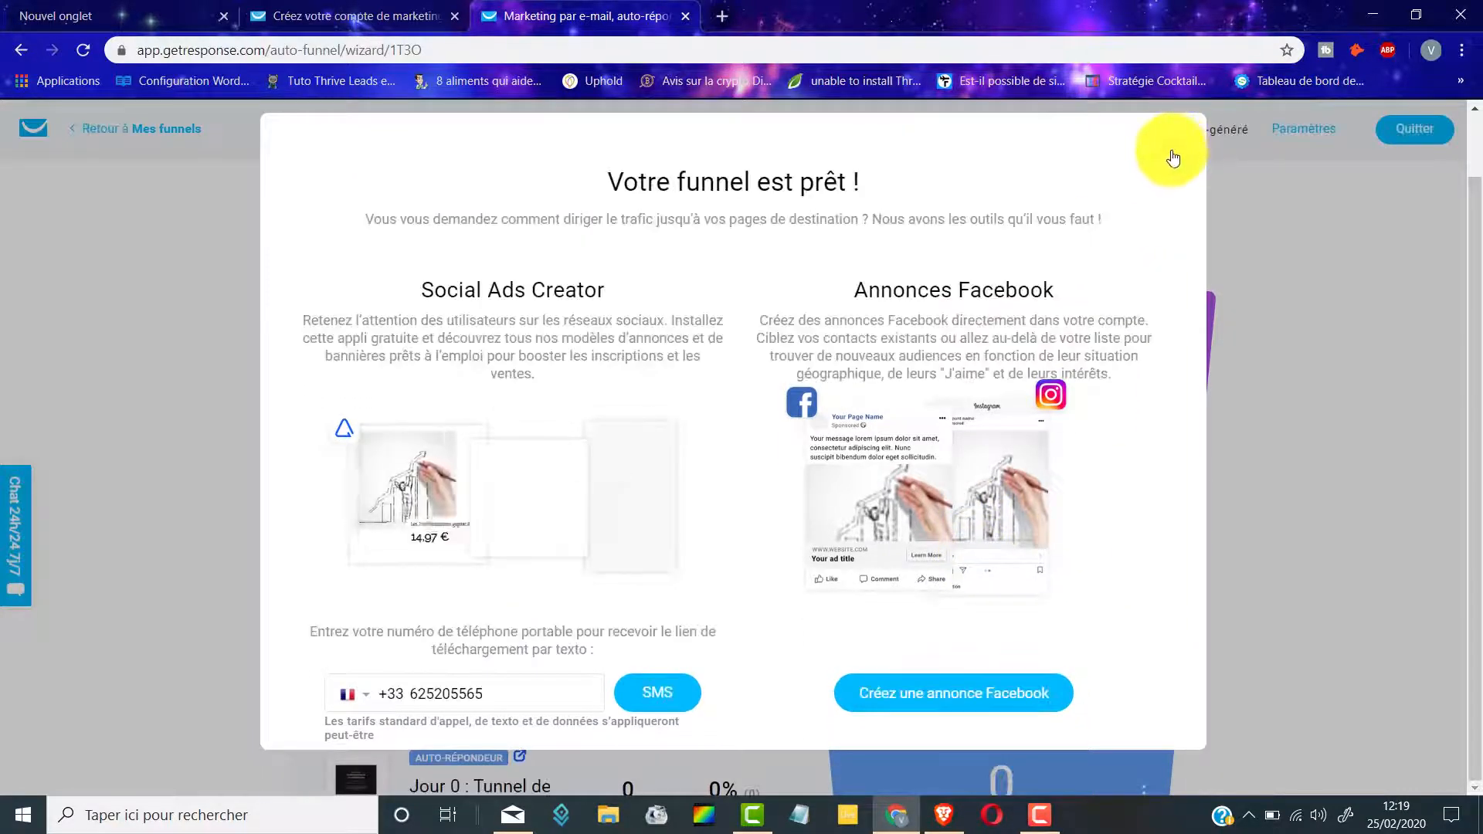
pyautogui.click(1174, 153)
# Step: Remove the Facebook ads stage from the start of the funnel
pyautogui.scroll(-3, 1115, 214)
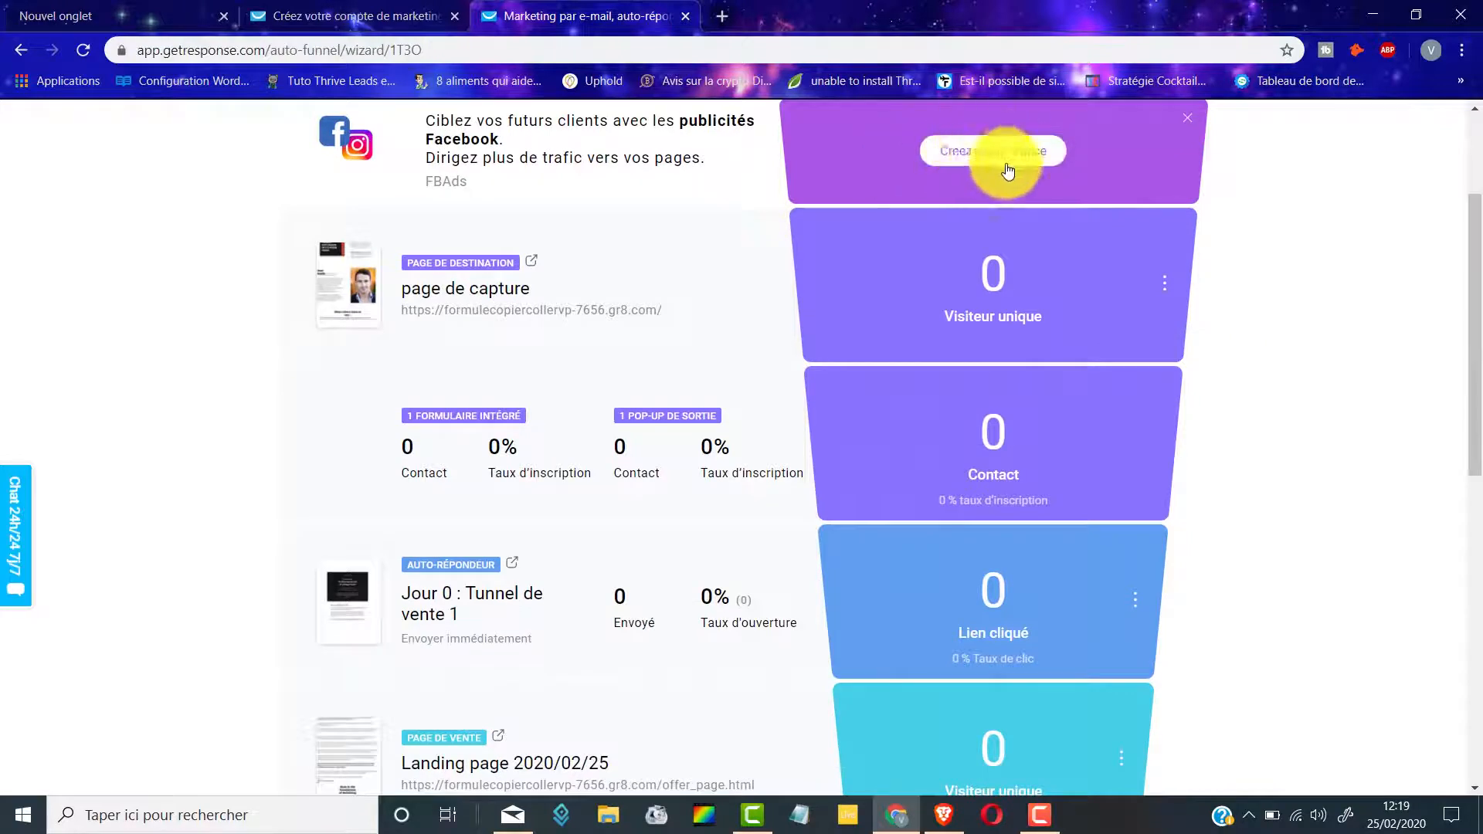
pyautogui.scroll(2, 1225, 248)
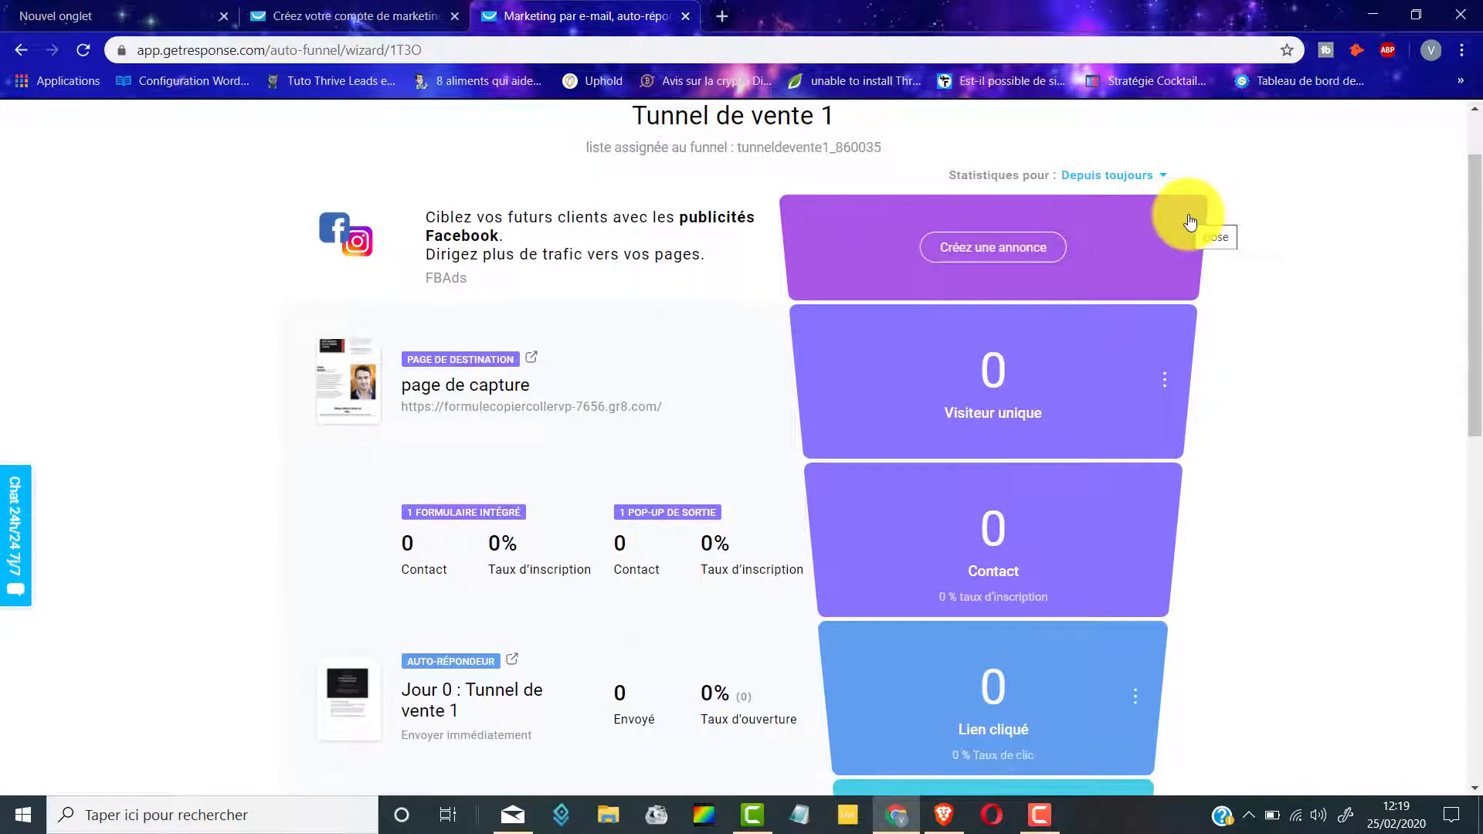
pyautogui.click(1190, 222)
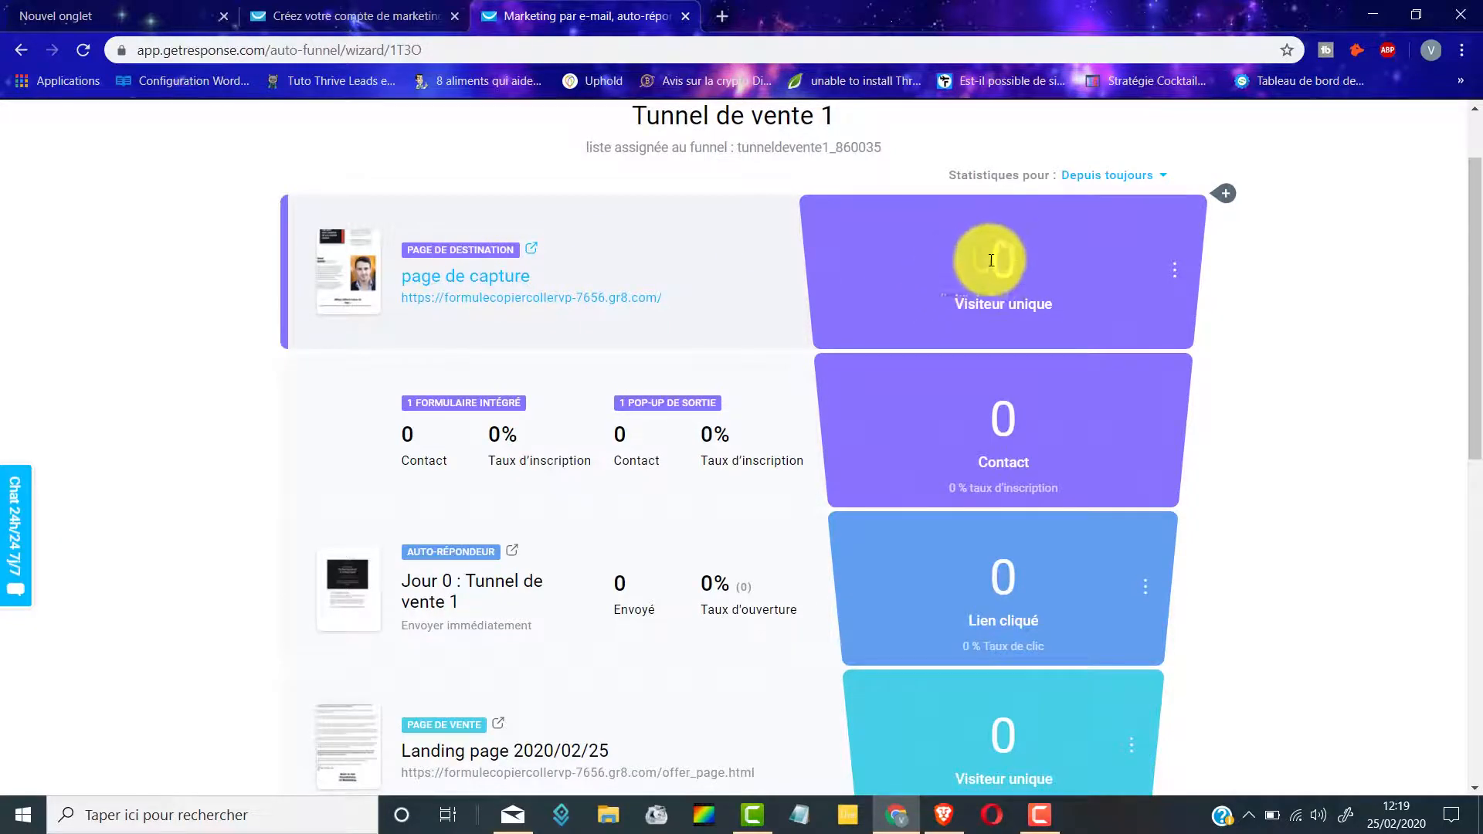
# Step: Review the generated funnel's stages and open the "Jour 0 : Tunnel de vente 1" autoresponder for editing
pyautogui.scroll(-5, 991, 260)
pyautogui.scroll(6, 1017, 453)
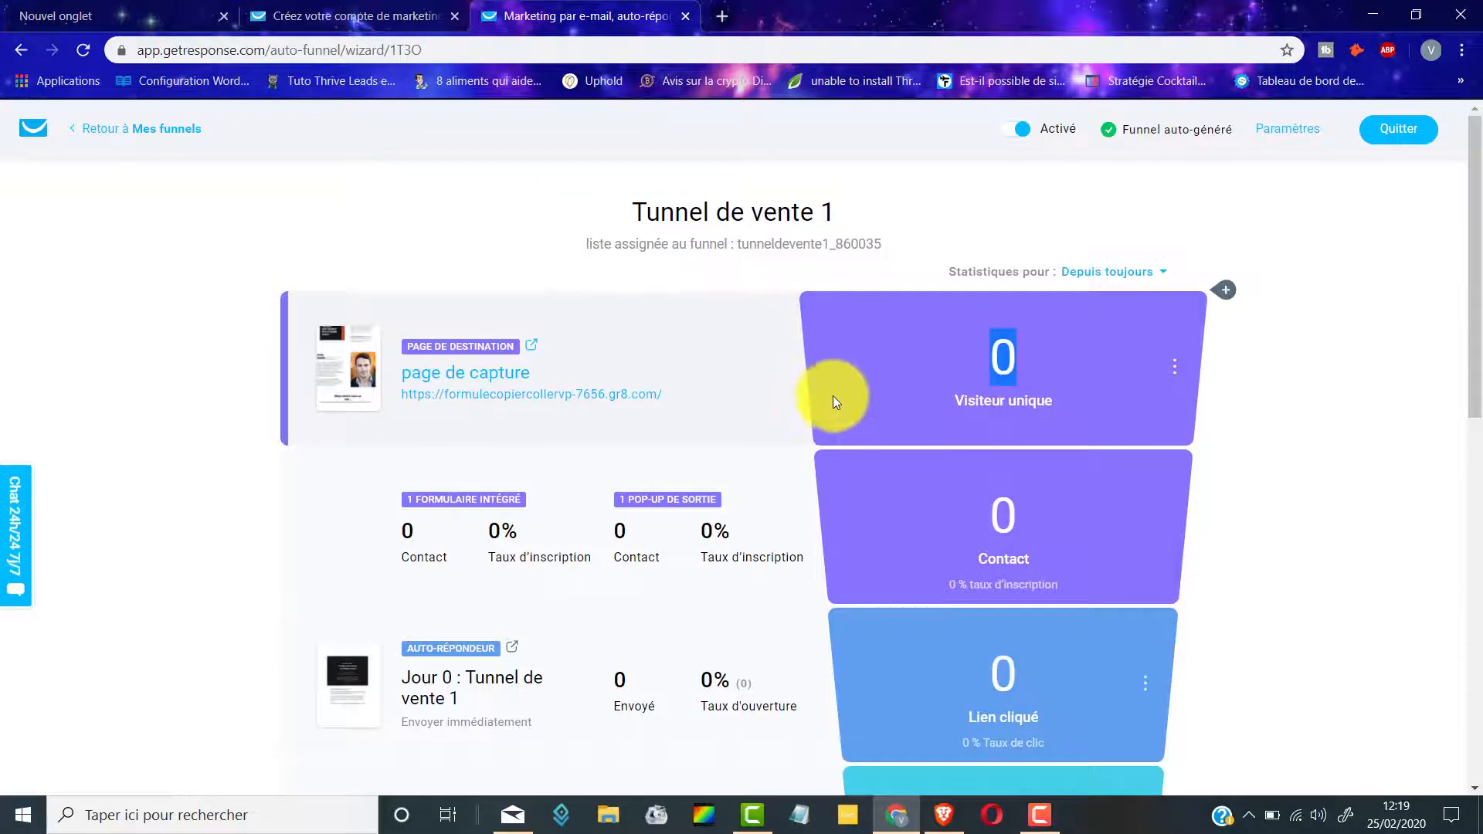
pyautogui.scroll(-3, 986, 464)
pyautogui.scroll(1, 837, 387)
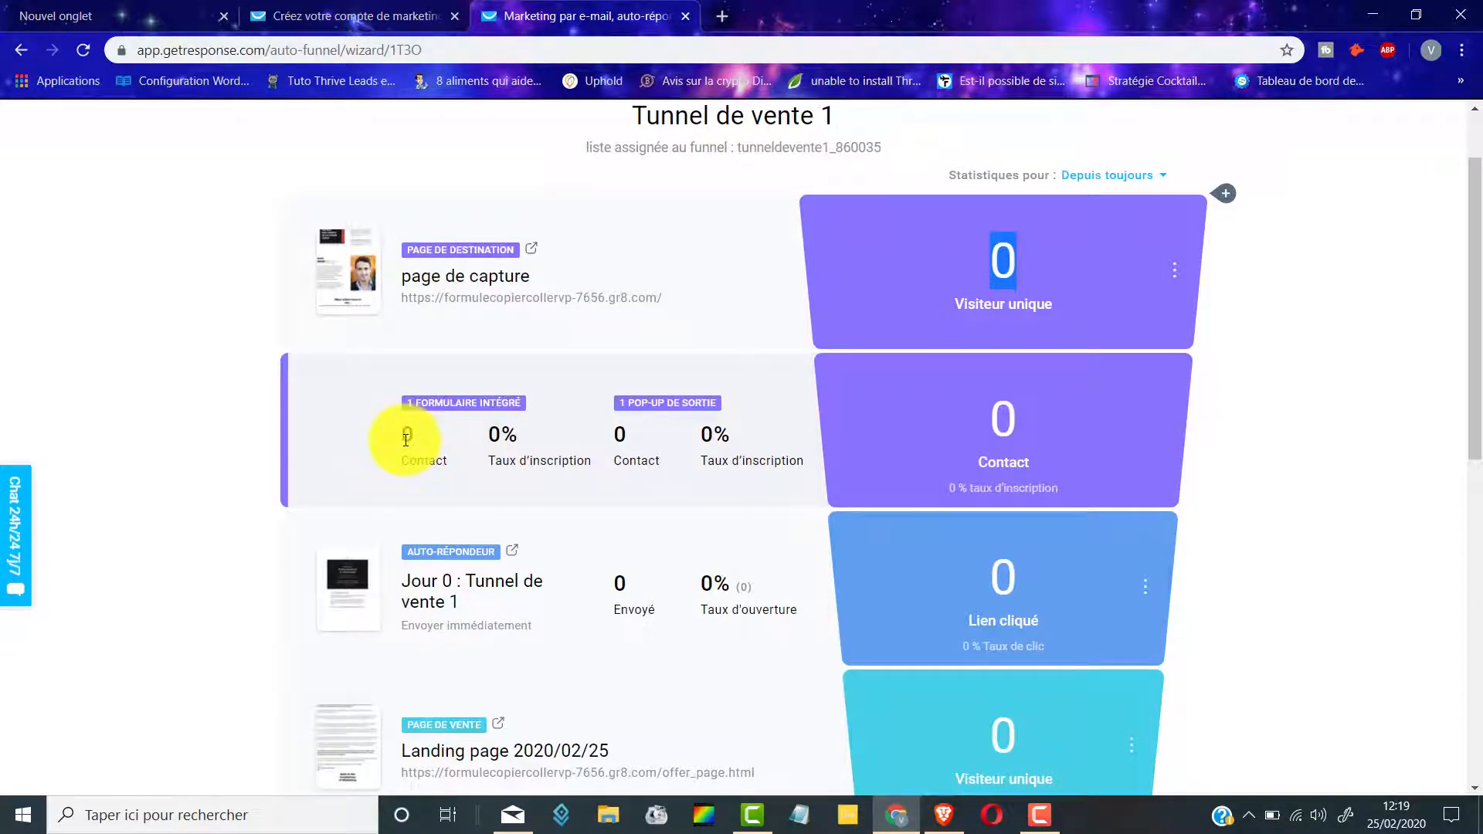
pyautogui.scroll(-3, 662, 441)
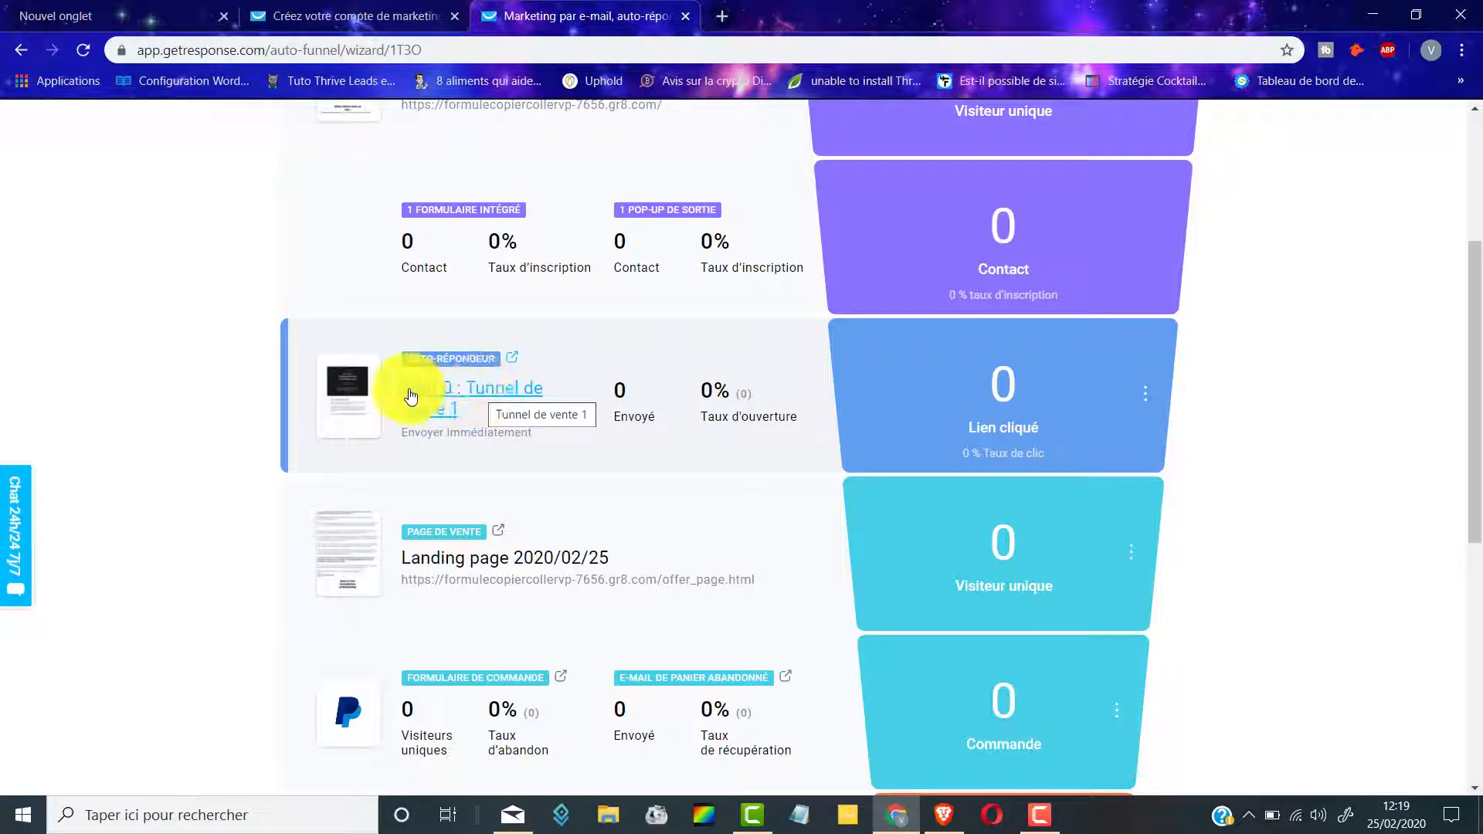
pyautogui.click(480, 397)
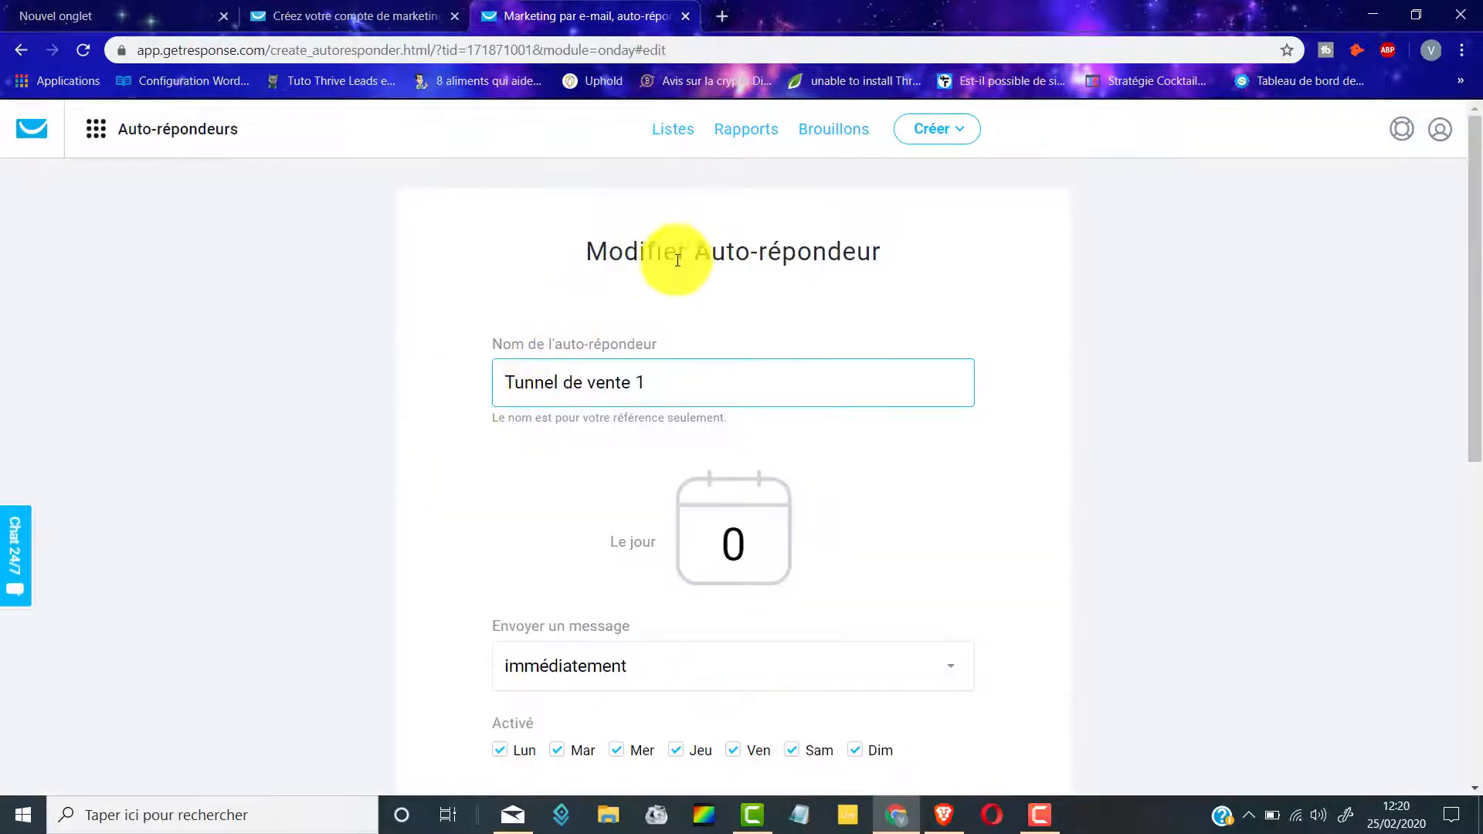
# Step: Examine the autoresponder's name, sending day, send time, active weekdays and message options
pyautogui.scroll(-2, 993, 272)
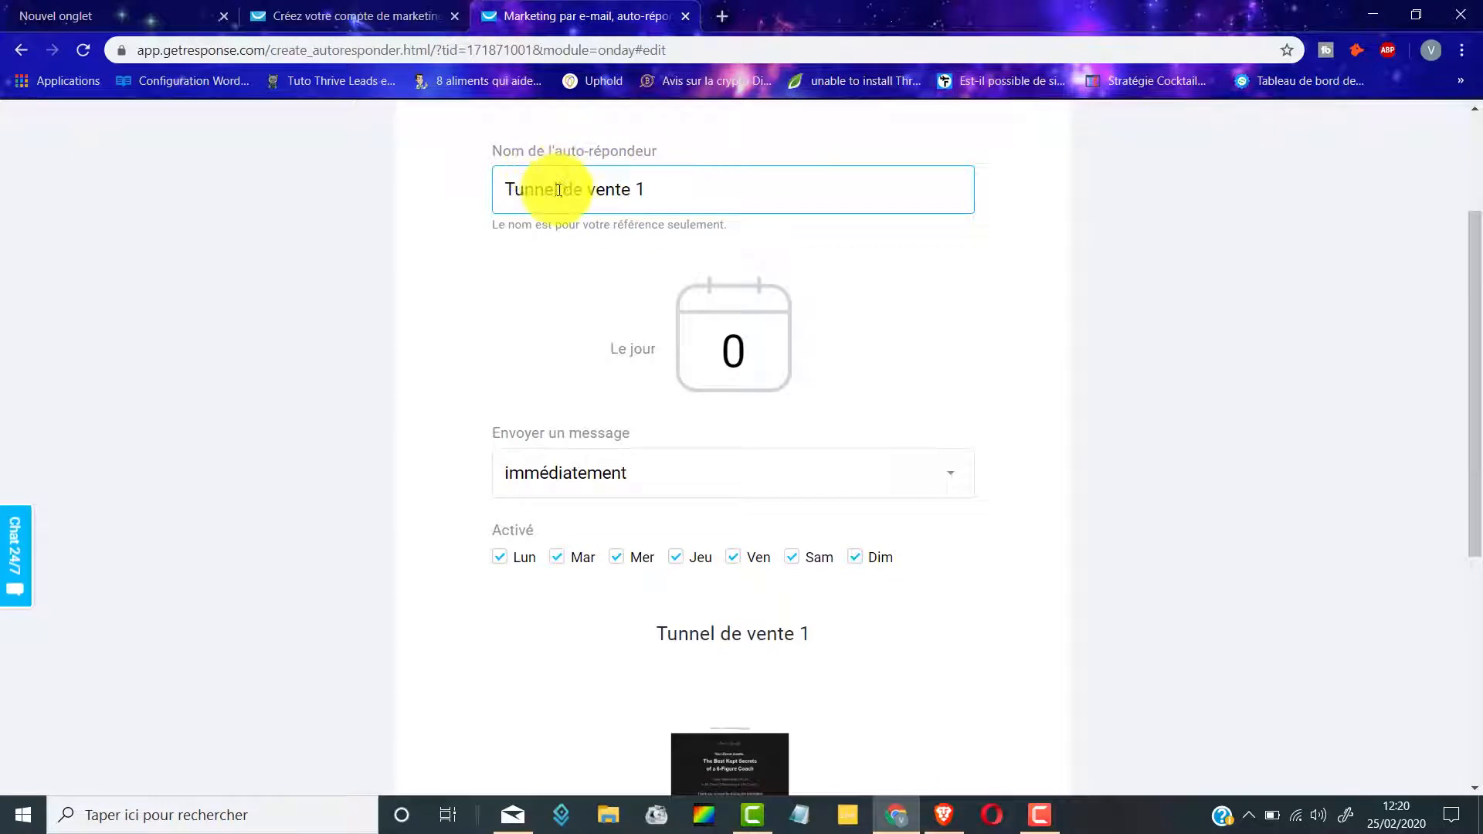
pyautogui.scroll(-2, 749, 258)
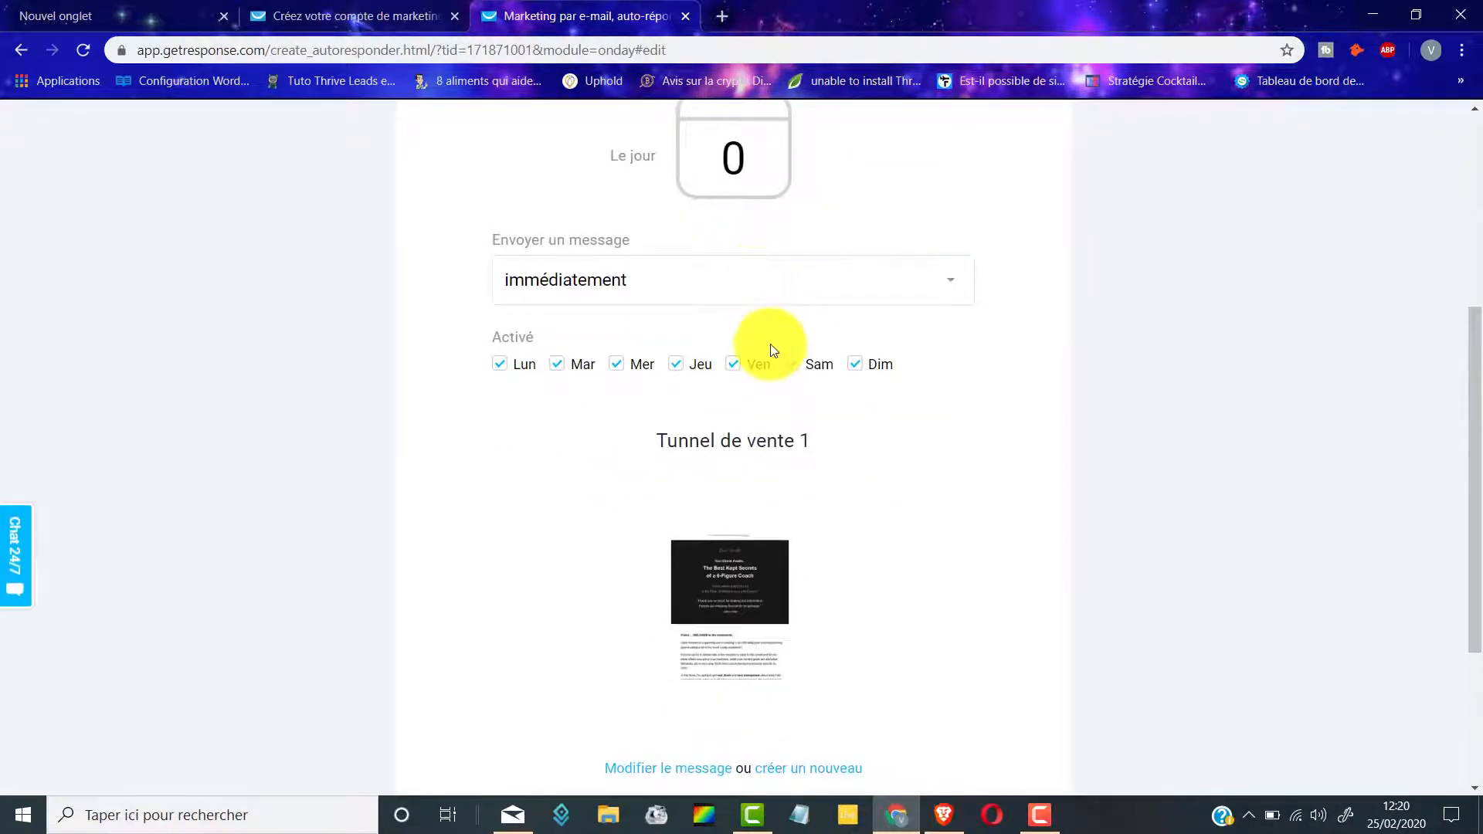
pyautogui.scroll(1, 771, 344)
pyautogui.doubleClick(734, 241)
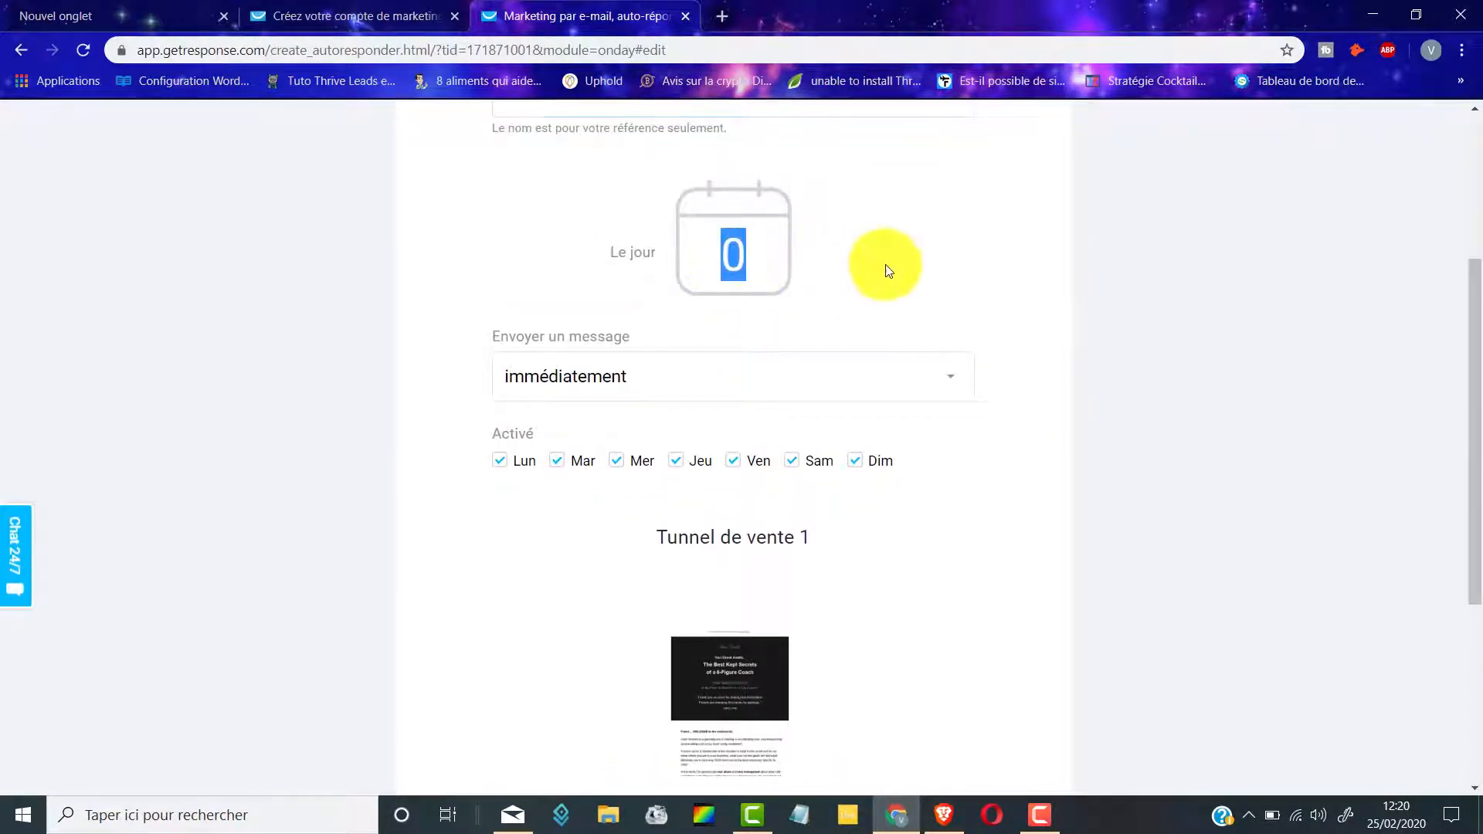
pyautogui.scroll(-2, 888, 269)
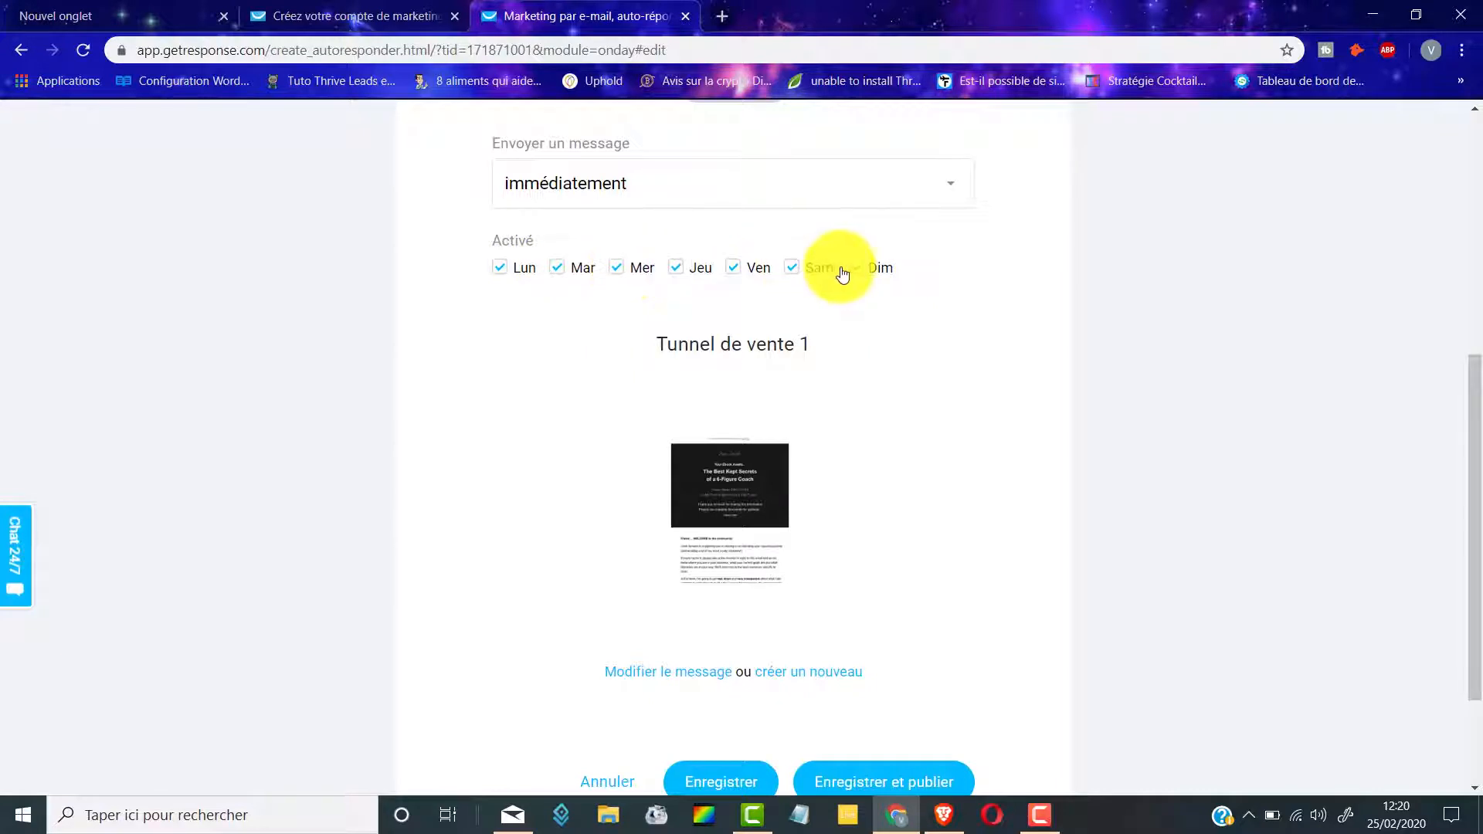
pyautogui.scroll(-1, 772, 356)
pyautogui.scroll(-2, 772, 355)
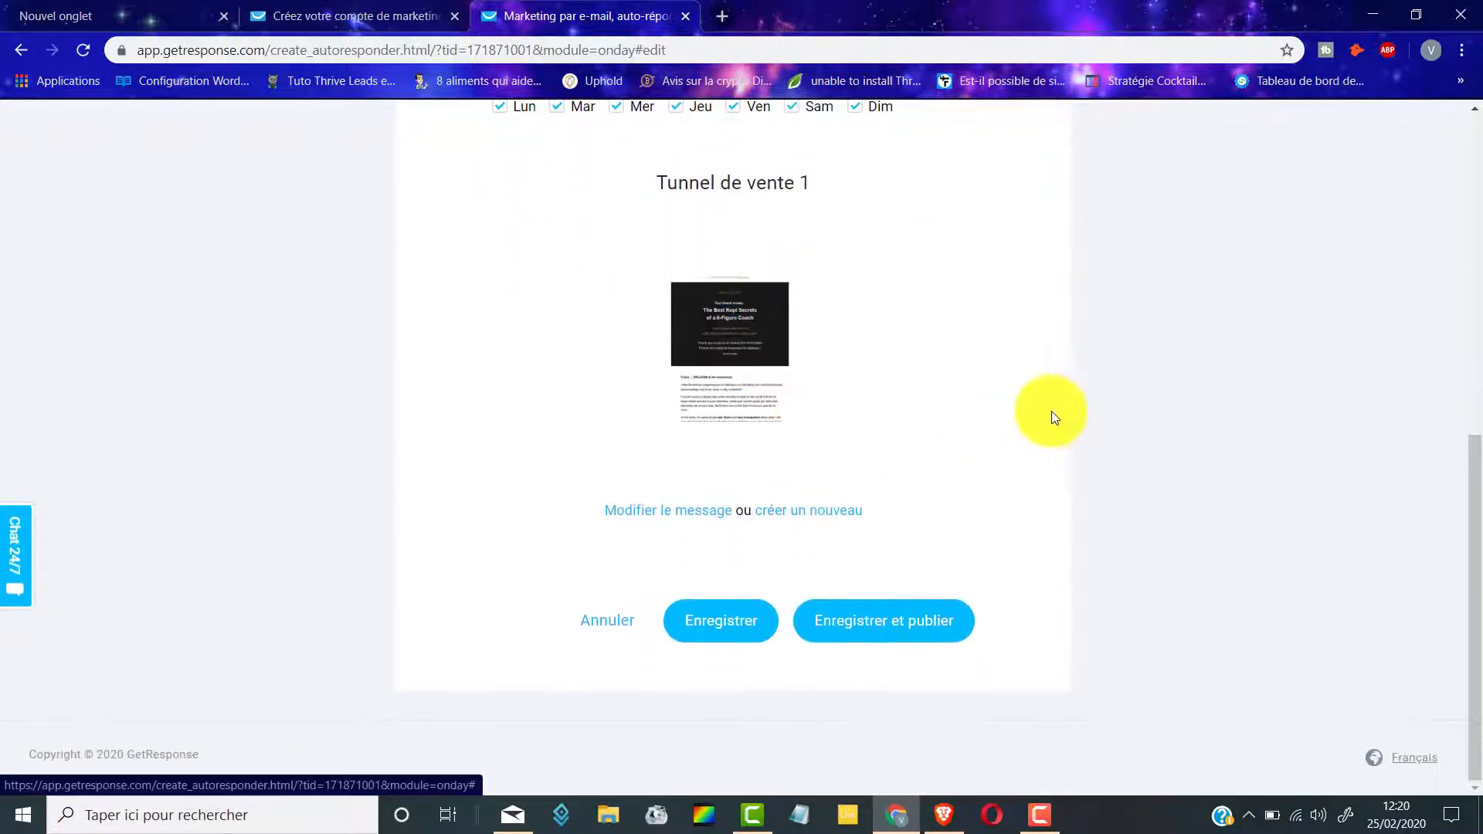
pyautogui.moveTo(785, 242)
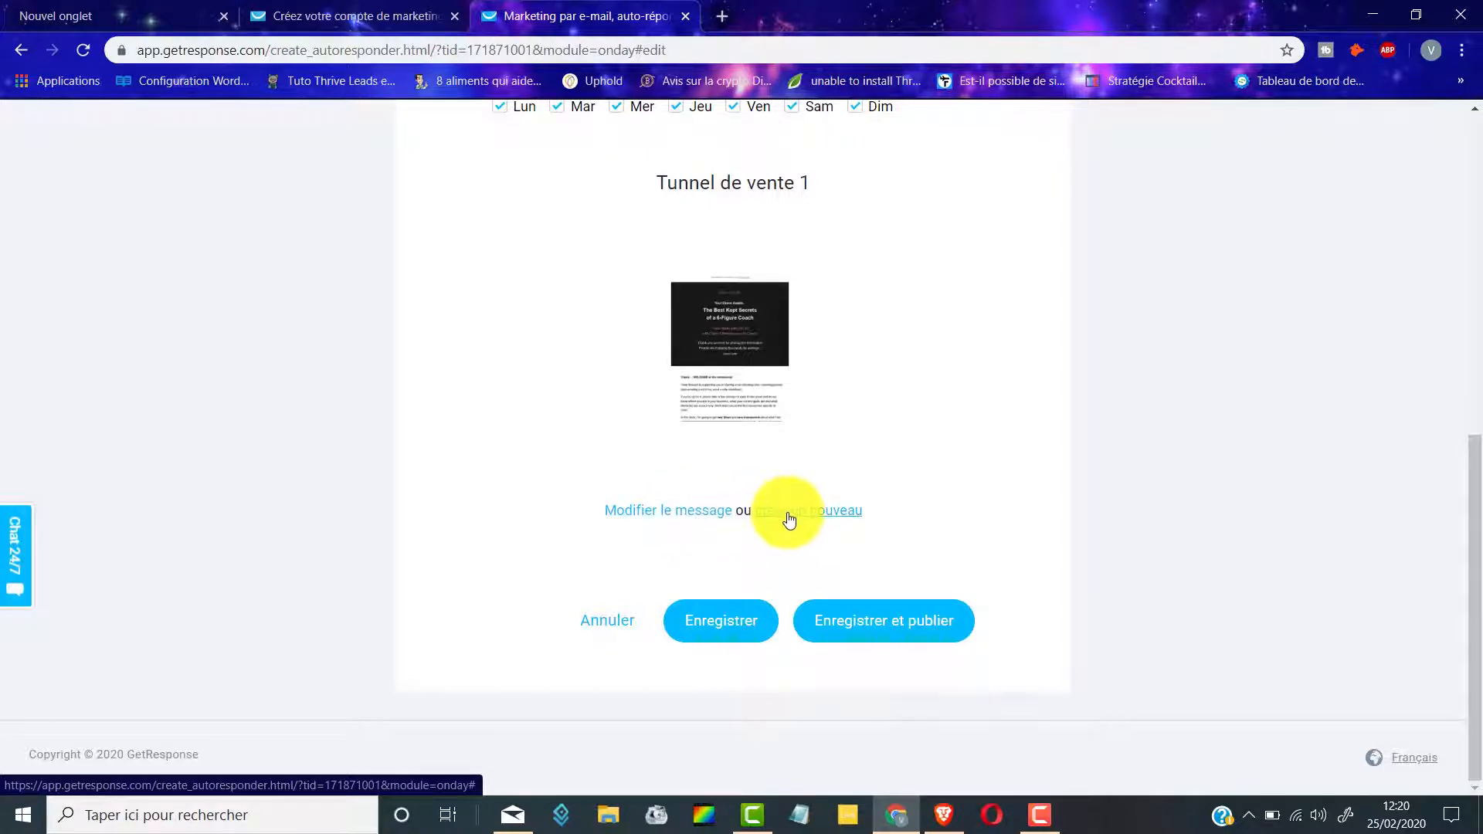
# Step: Open the autoresponder's message, set its subject to "Ton ebook offert" and continue to the message editor
pyautogui.click(662, 516)
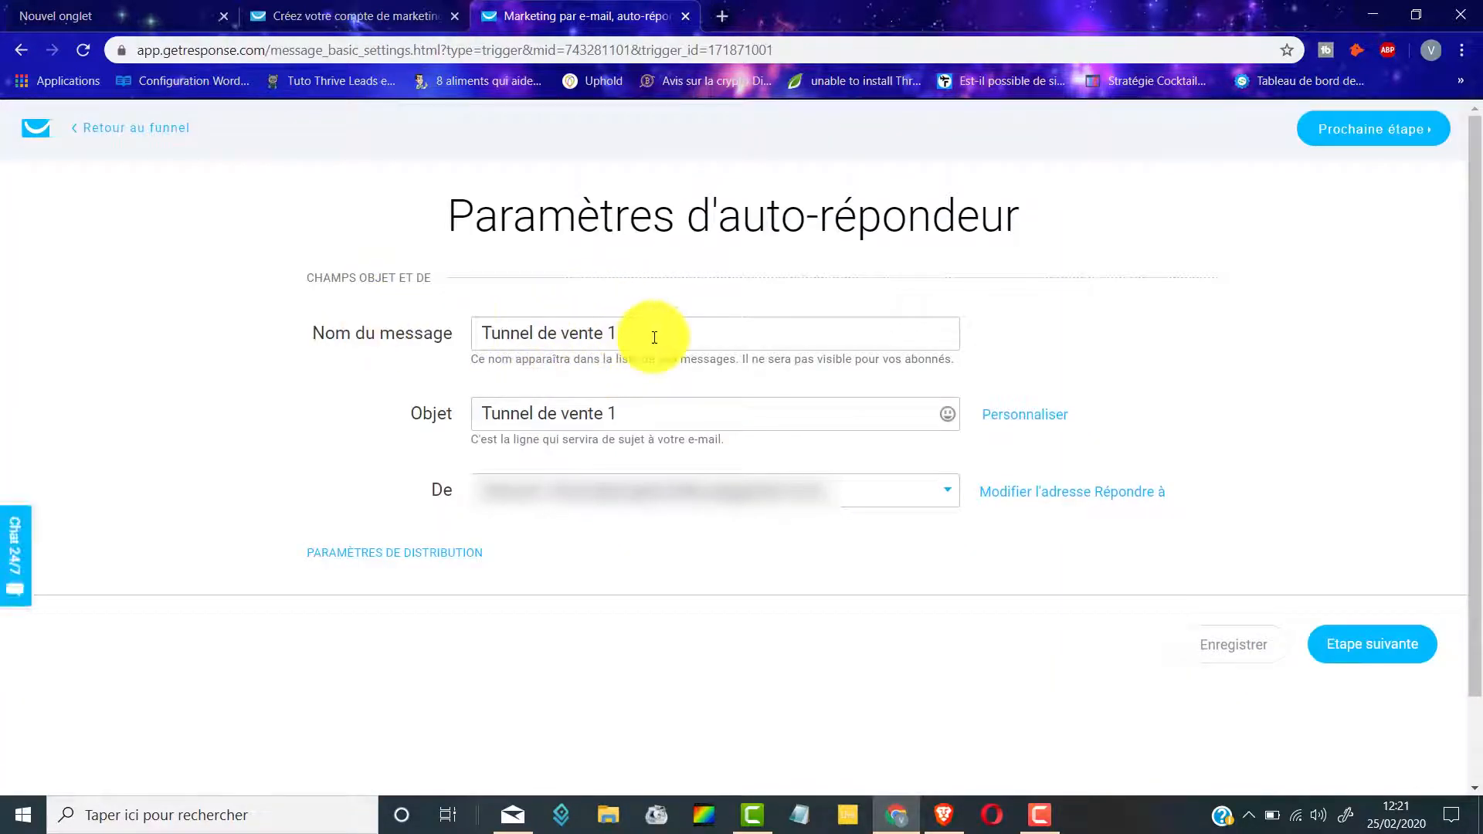
pyautogui.moveTo(656, 335); pyautogui.dragTo(463, 333)
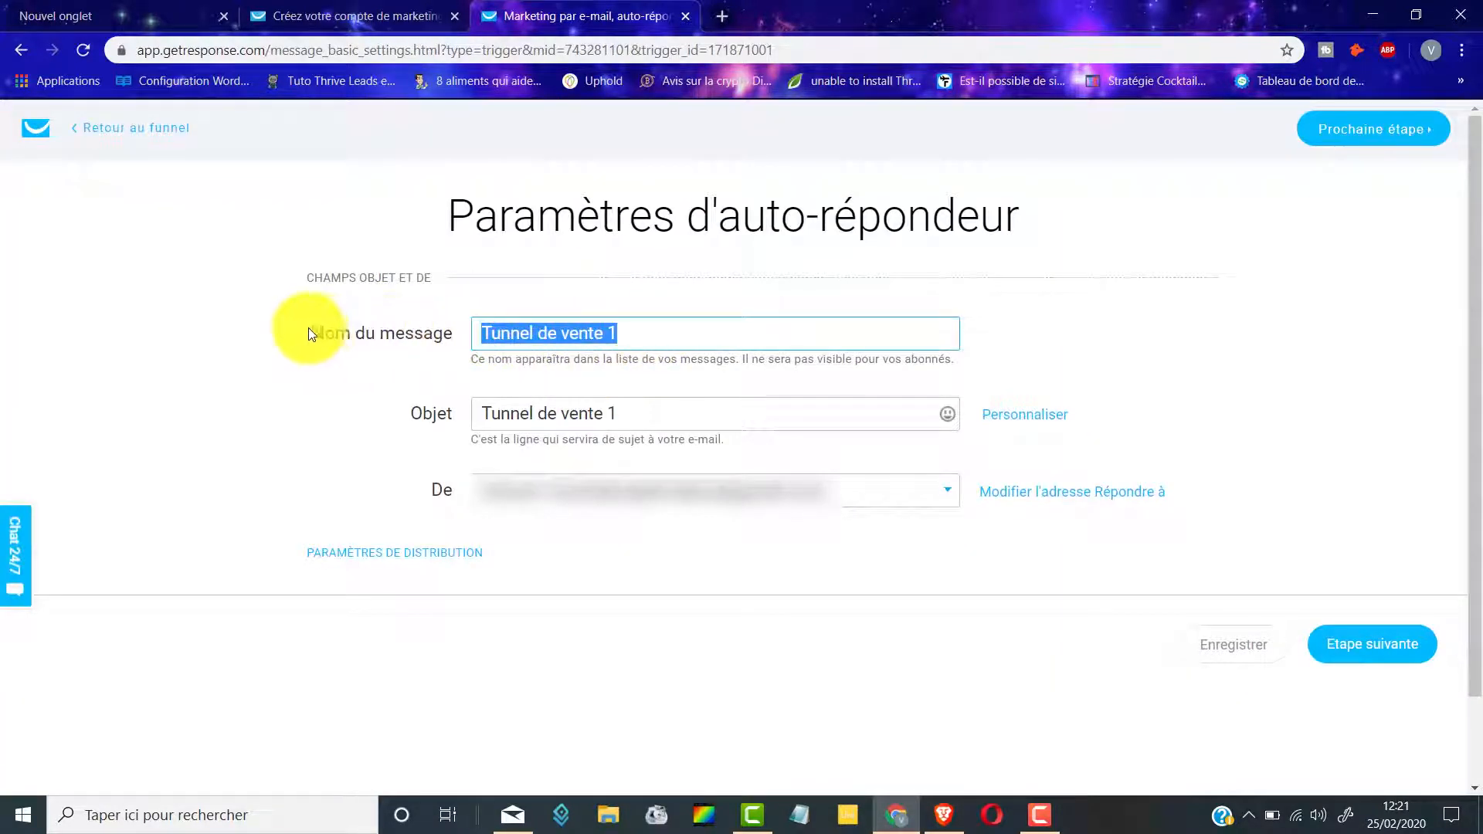
pyautogui.click(501, 332)
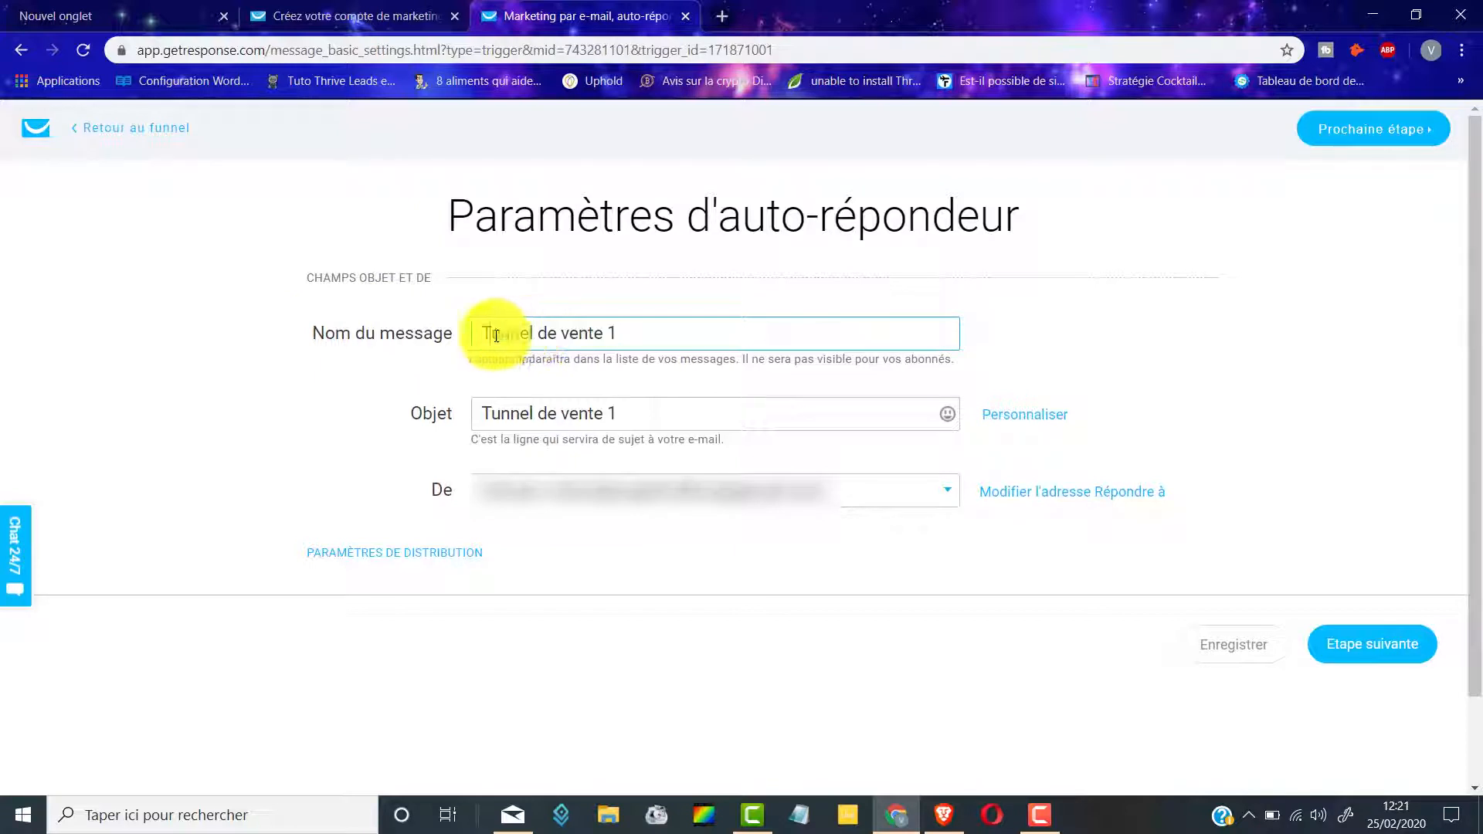
pyautogui.moveTo(485, 417); pyautogui.dragTo(896, 416)
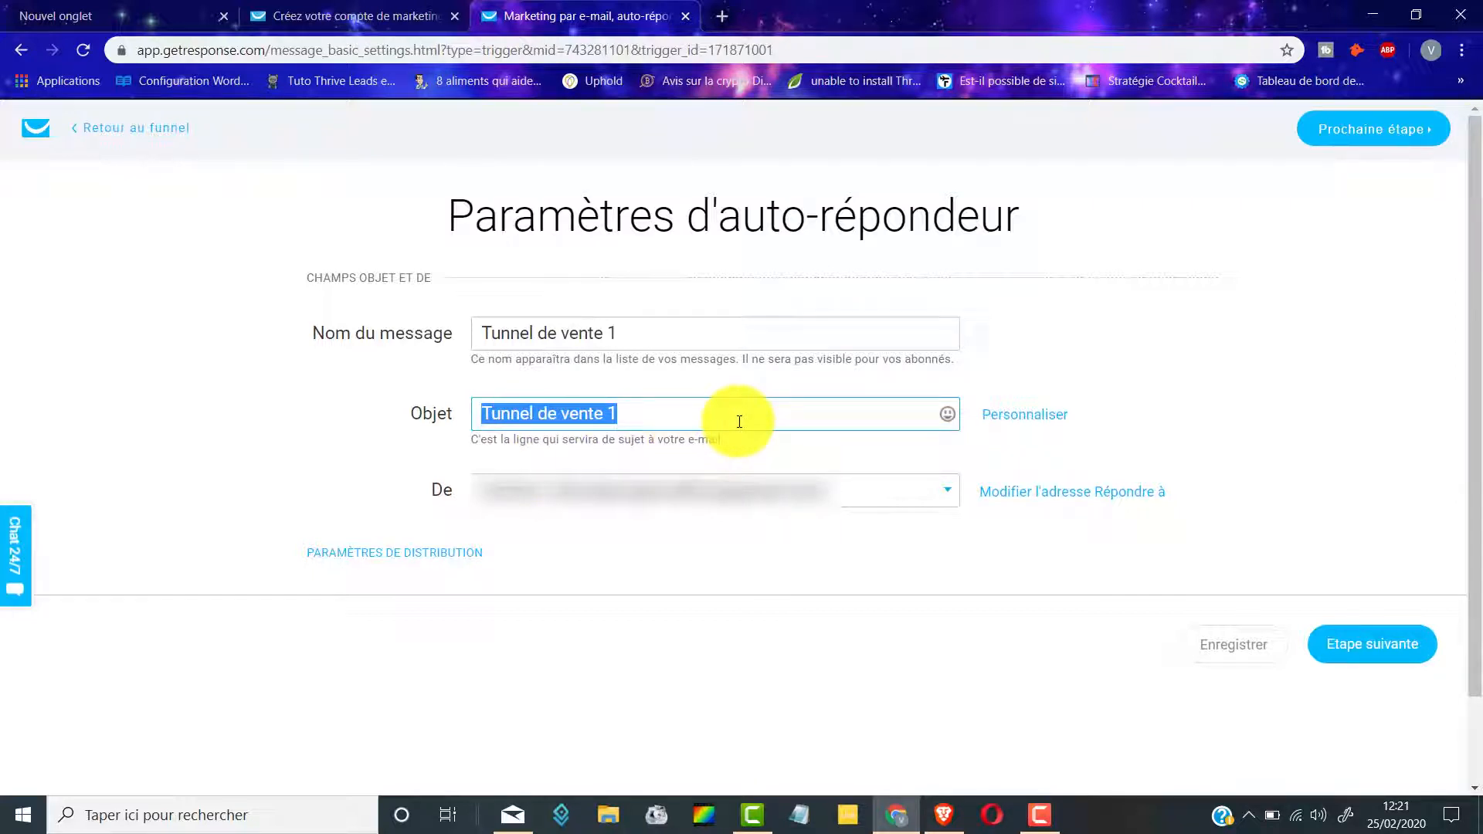
pyautogui.write('Ton ebook offert')
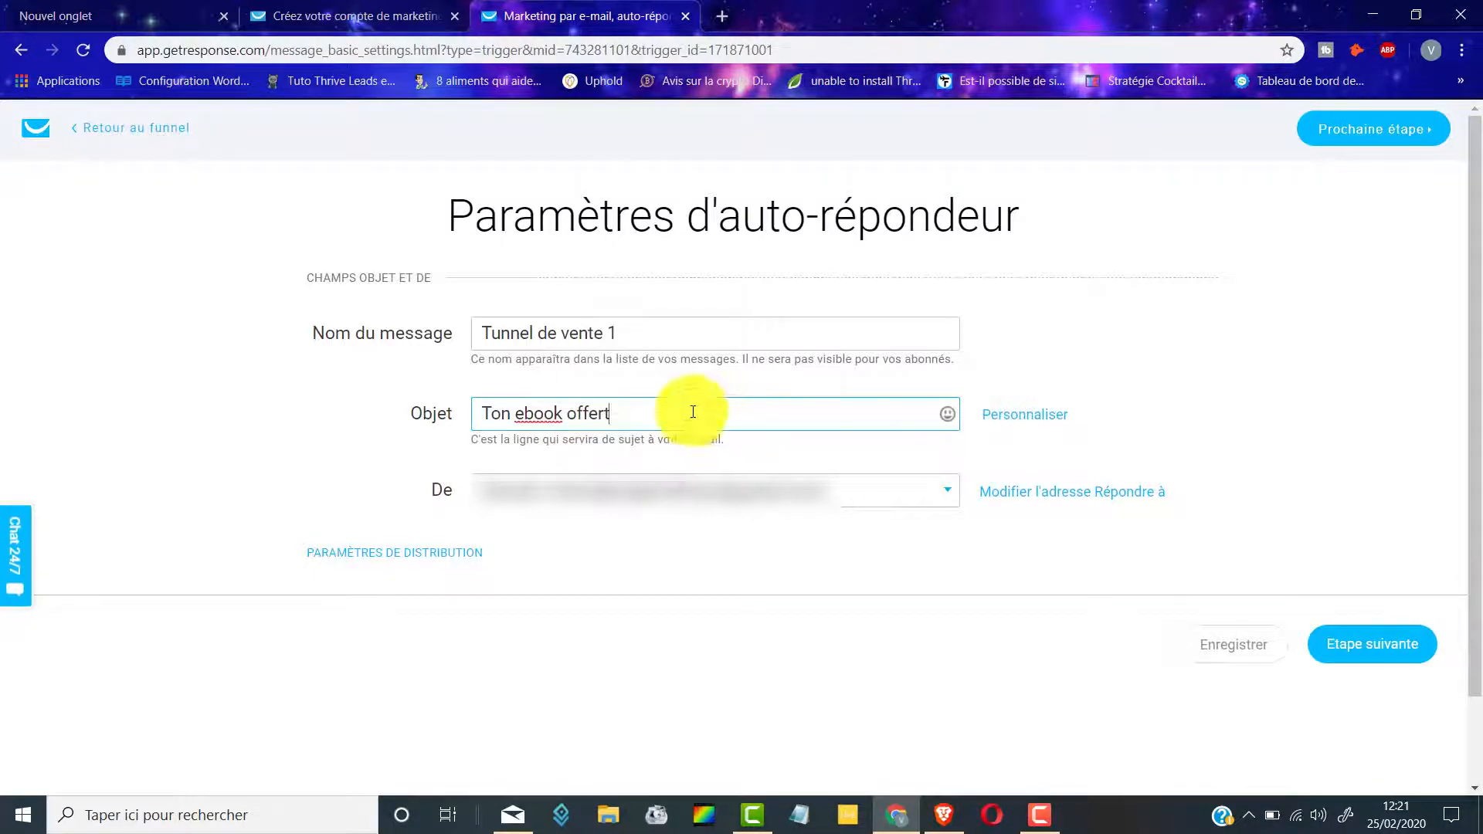
pyautogui.click(1404, 658)
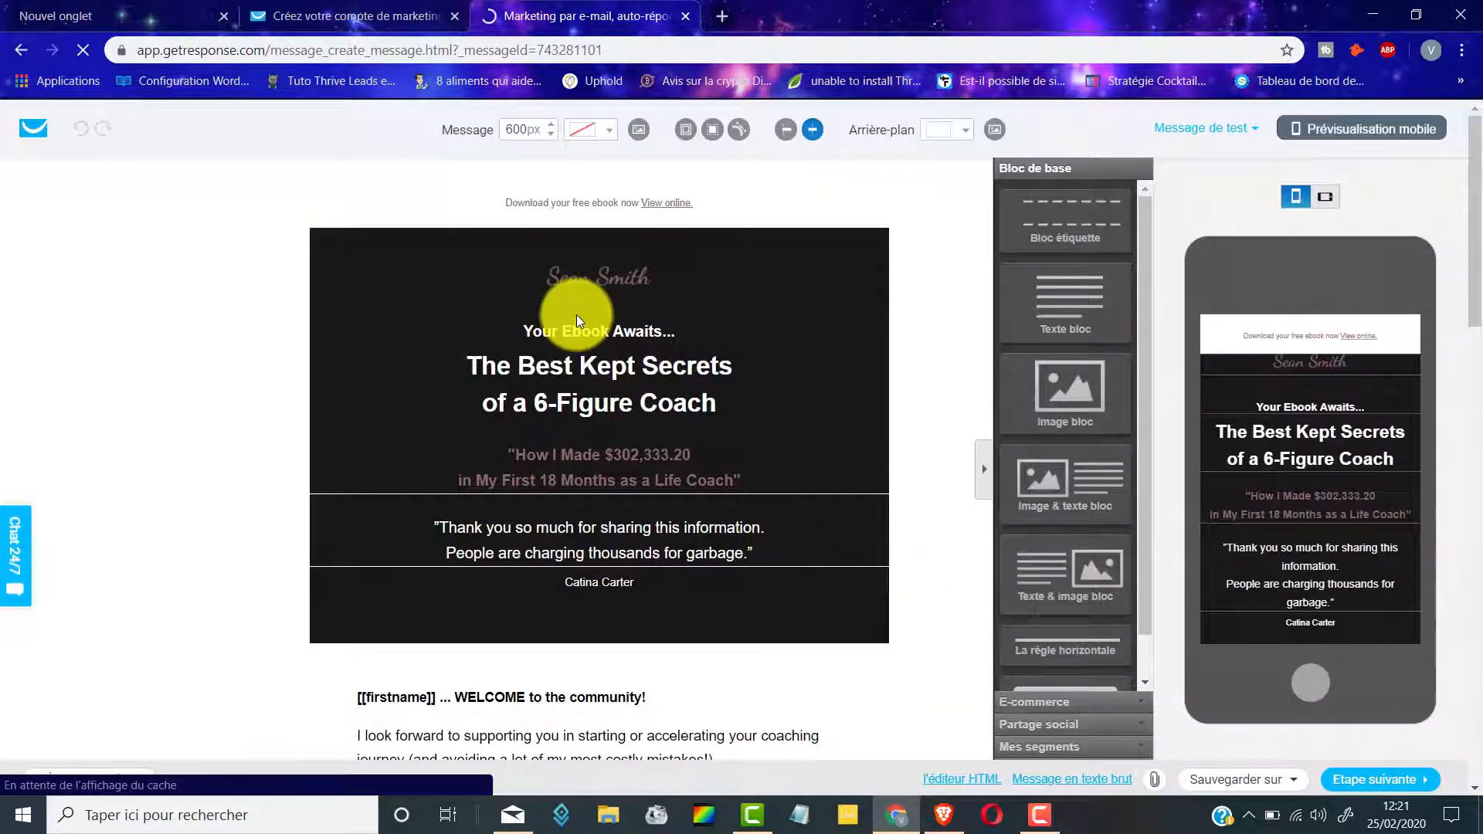
# Step: Examine the ebook email's template, from the header block and headline through the body text and download link
pyautogui.scroll(-15, 576, 313)
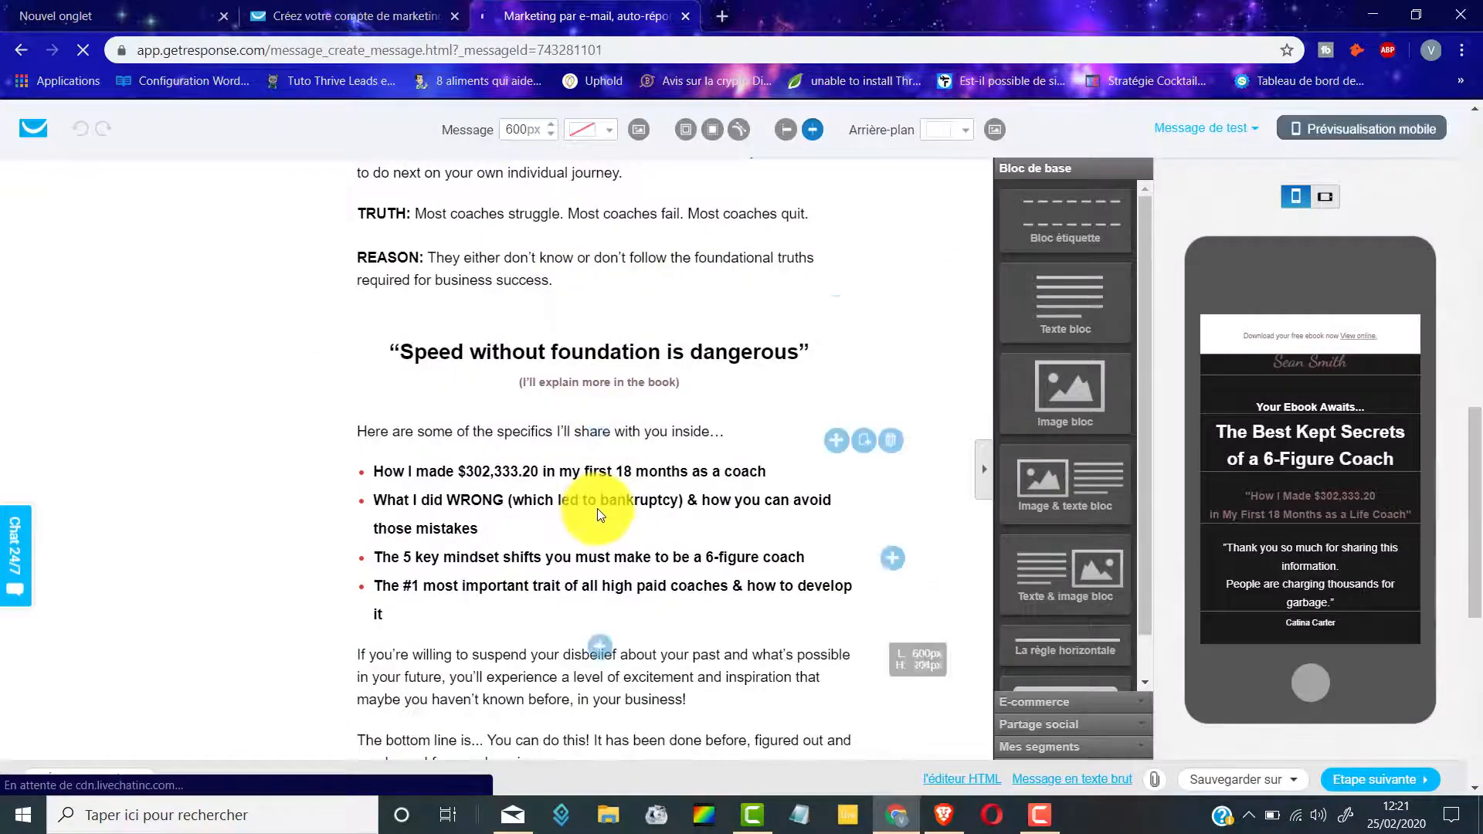
pyautogui.scroll(-6, 597, 508)
pyautogui.scroll(7, 595, 502)
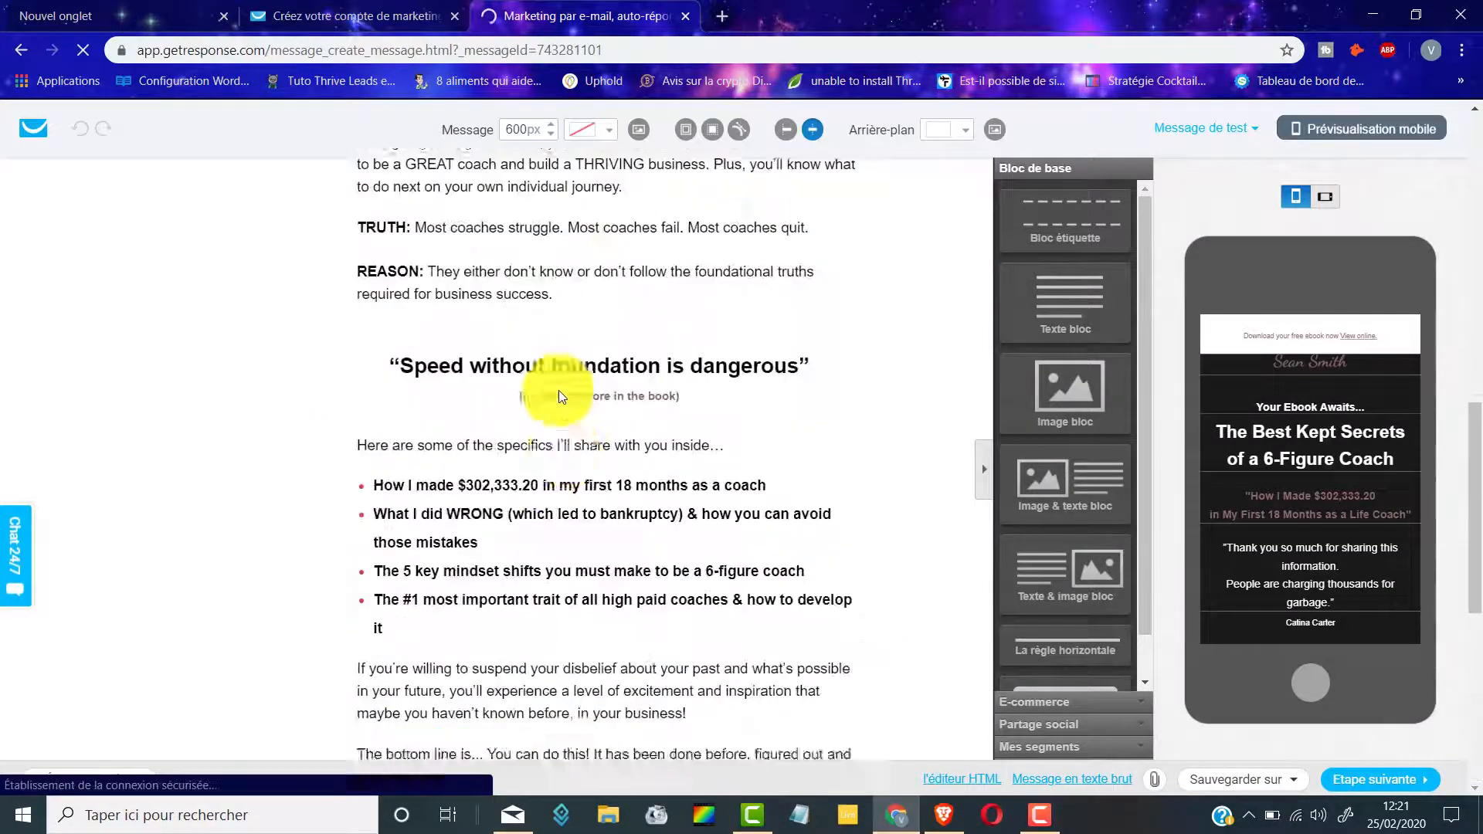
pyautogui.scroll(15, 559, 390)
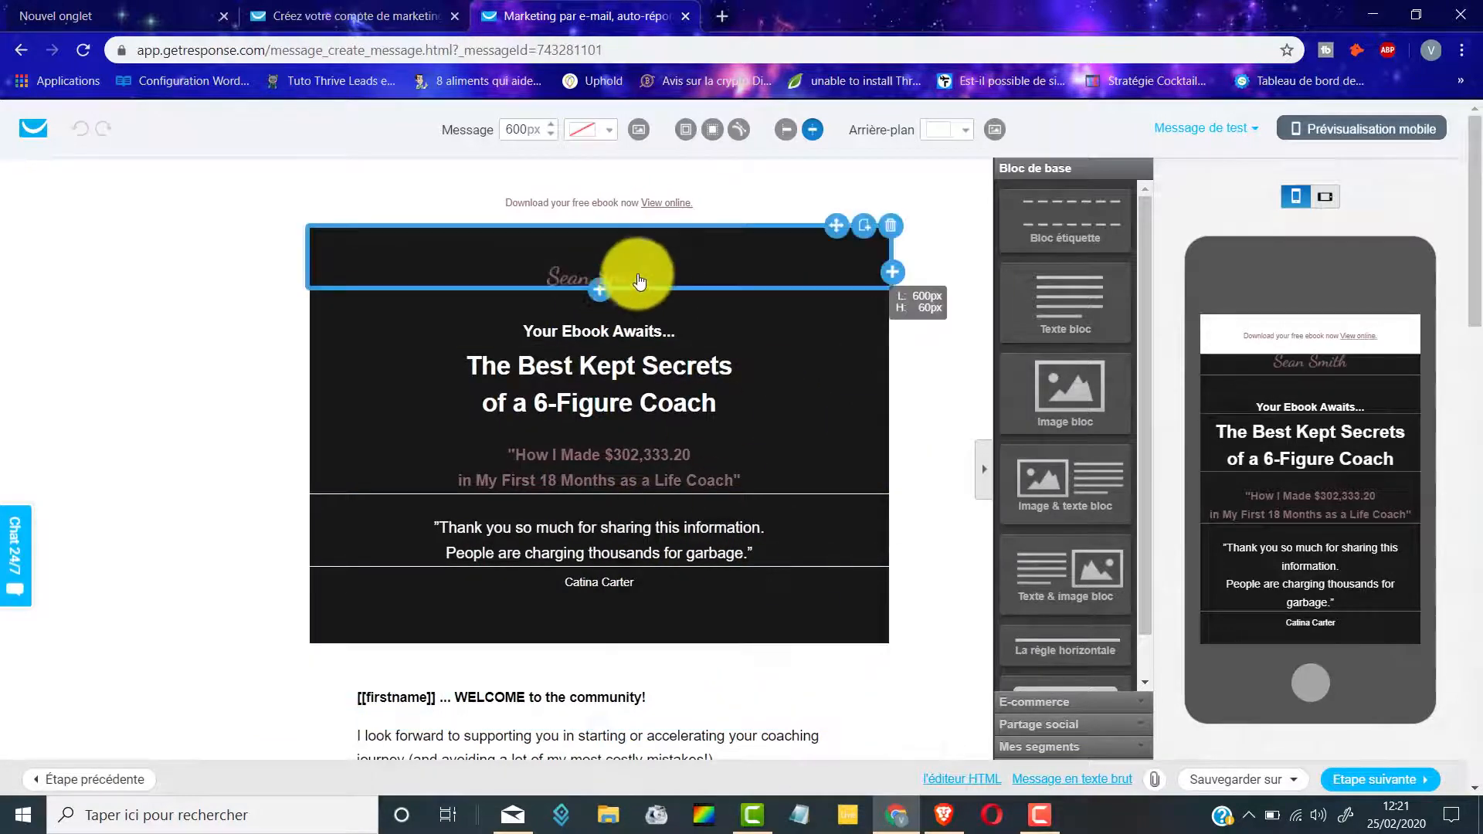
pyautogui.tripleClick(649, 386)
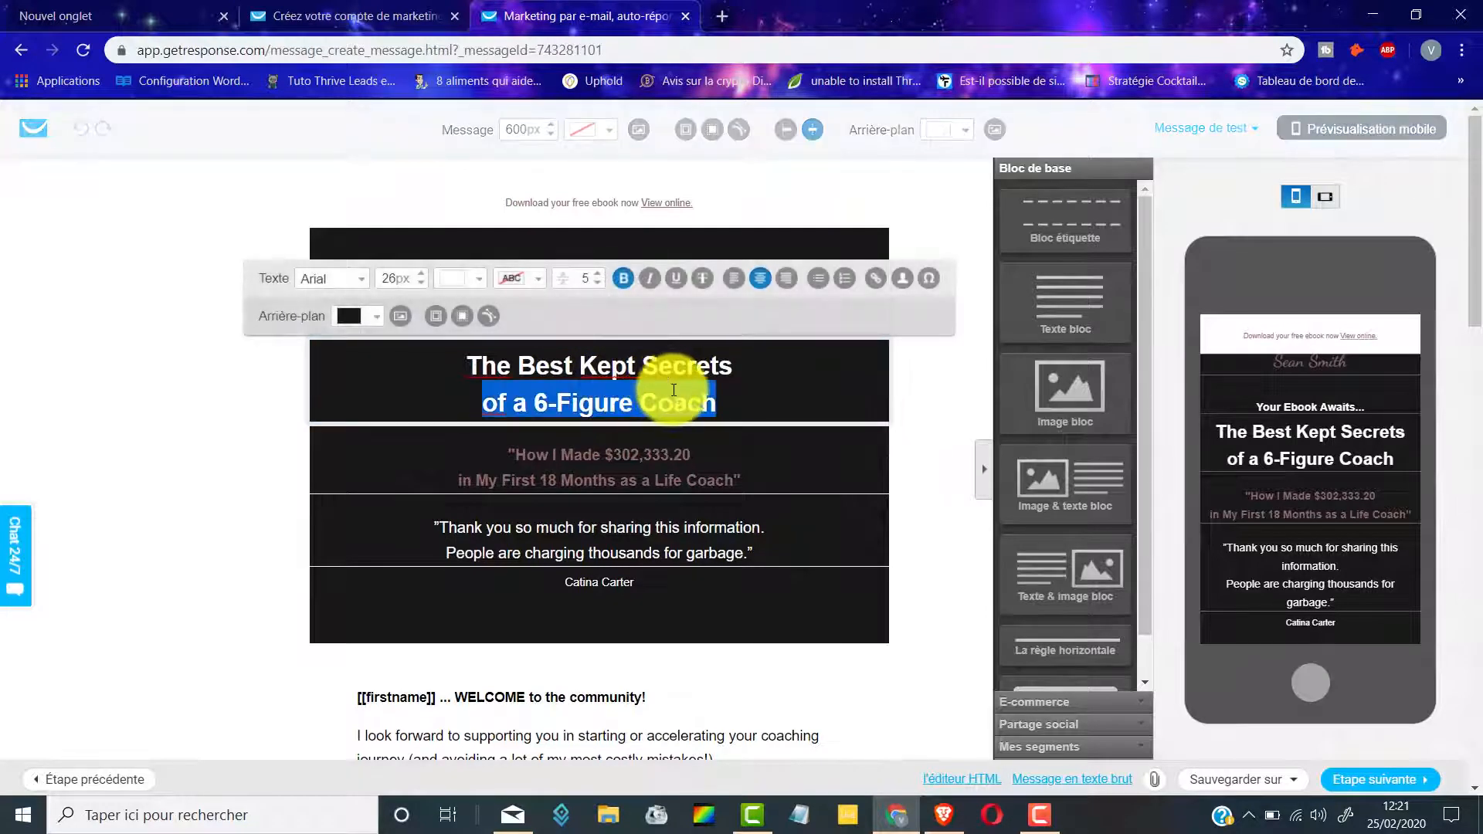
pyautogui.click(206, 418)
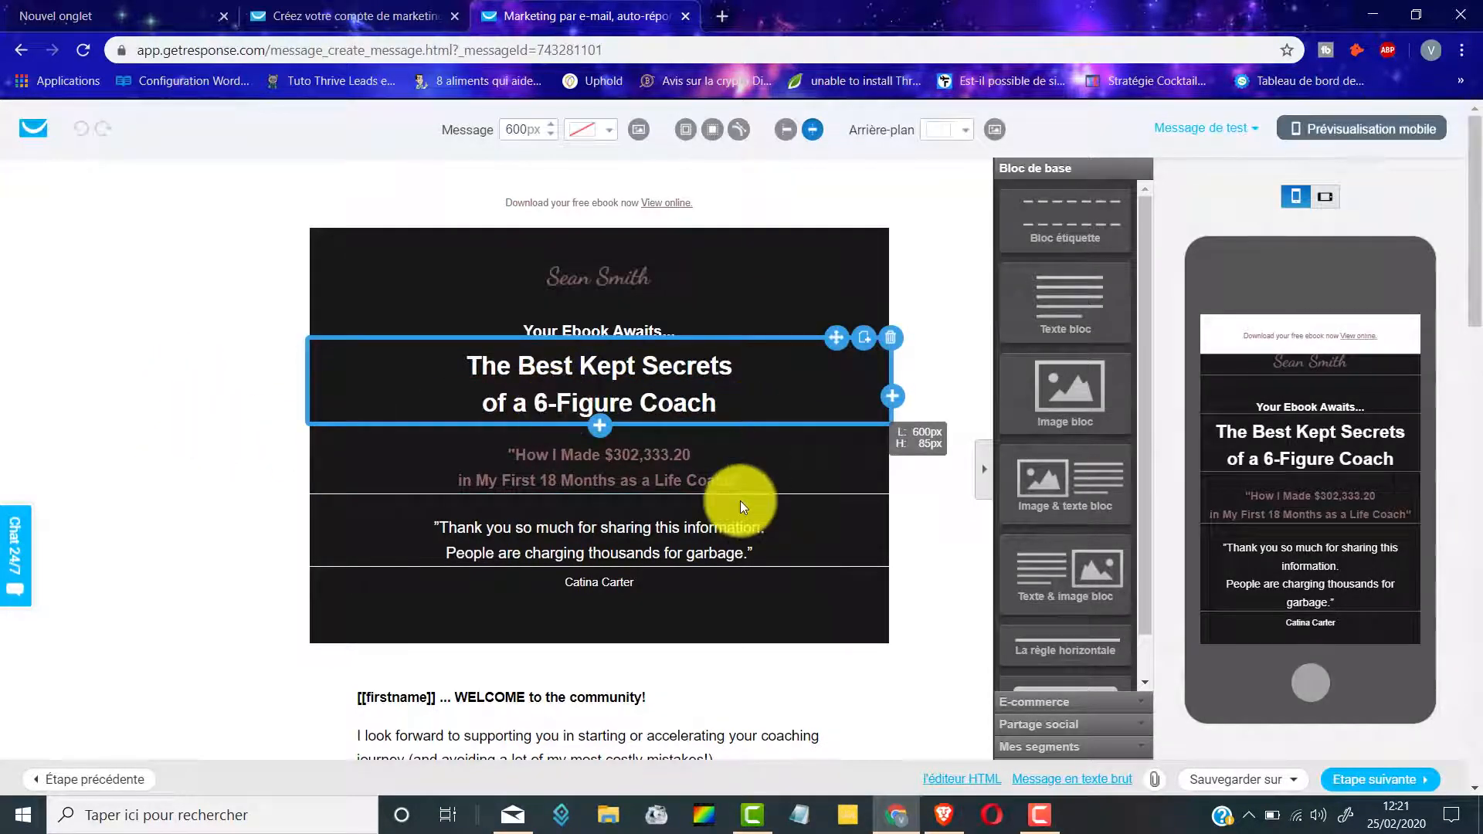
pyautogui.scroll(-7, 740, 500)
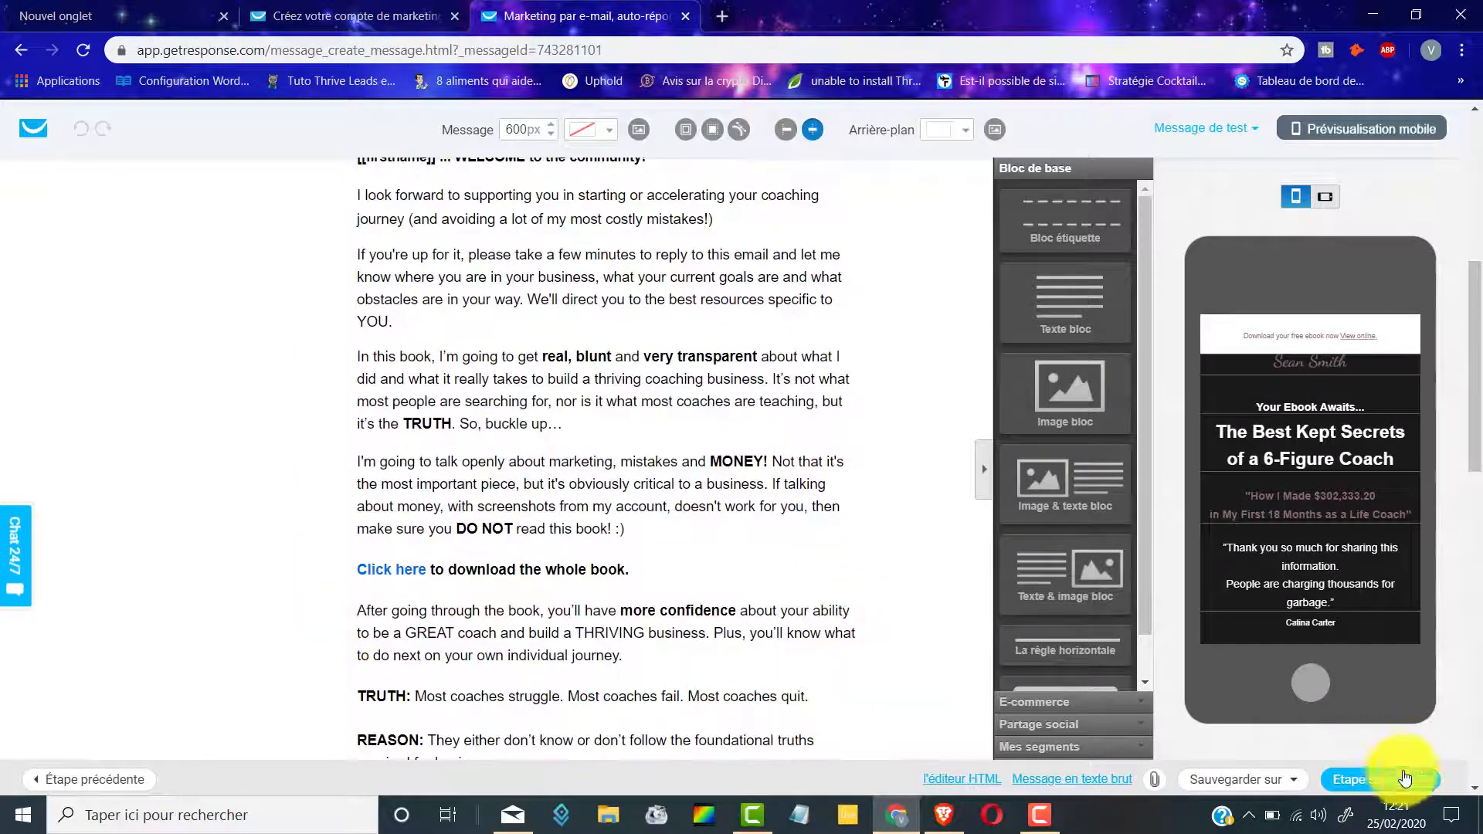
# Step: Finish the message and save and publish the "Tunnel de vente 1" autoresponder
pyautogui.click(1397, 786)
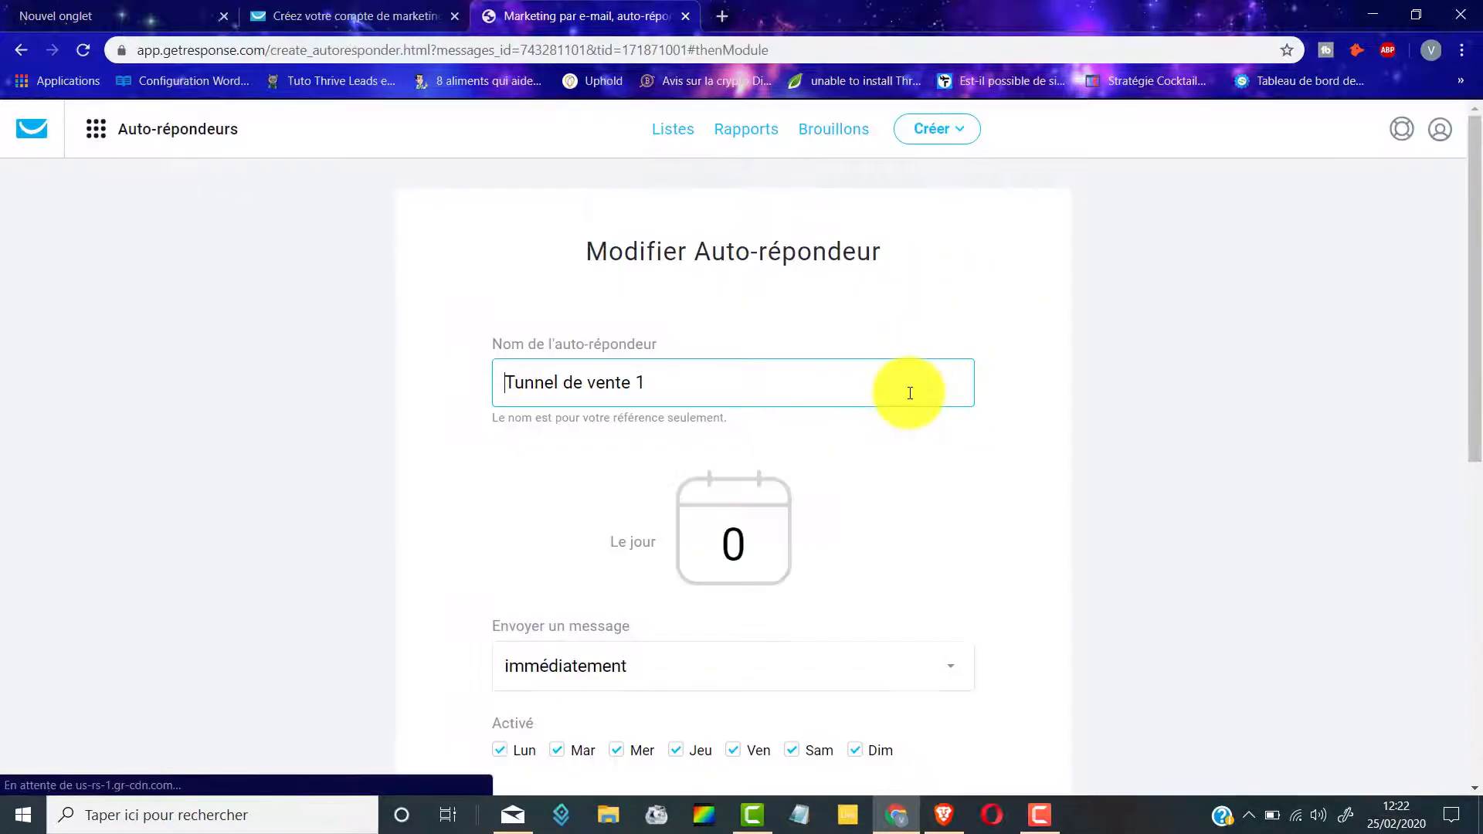
pyautogui.scroll(-6, 910, 391)
pyautogui.scroll(-2, 850, 344)
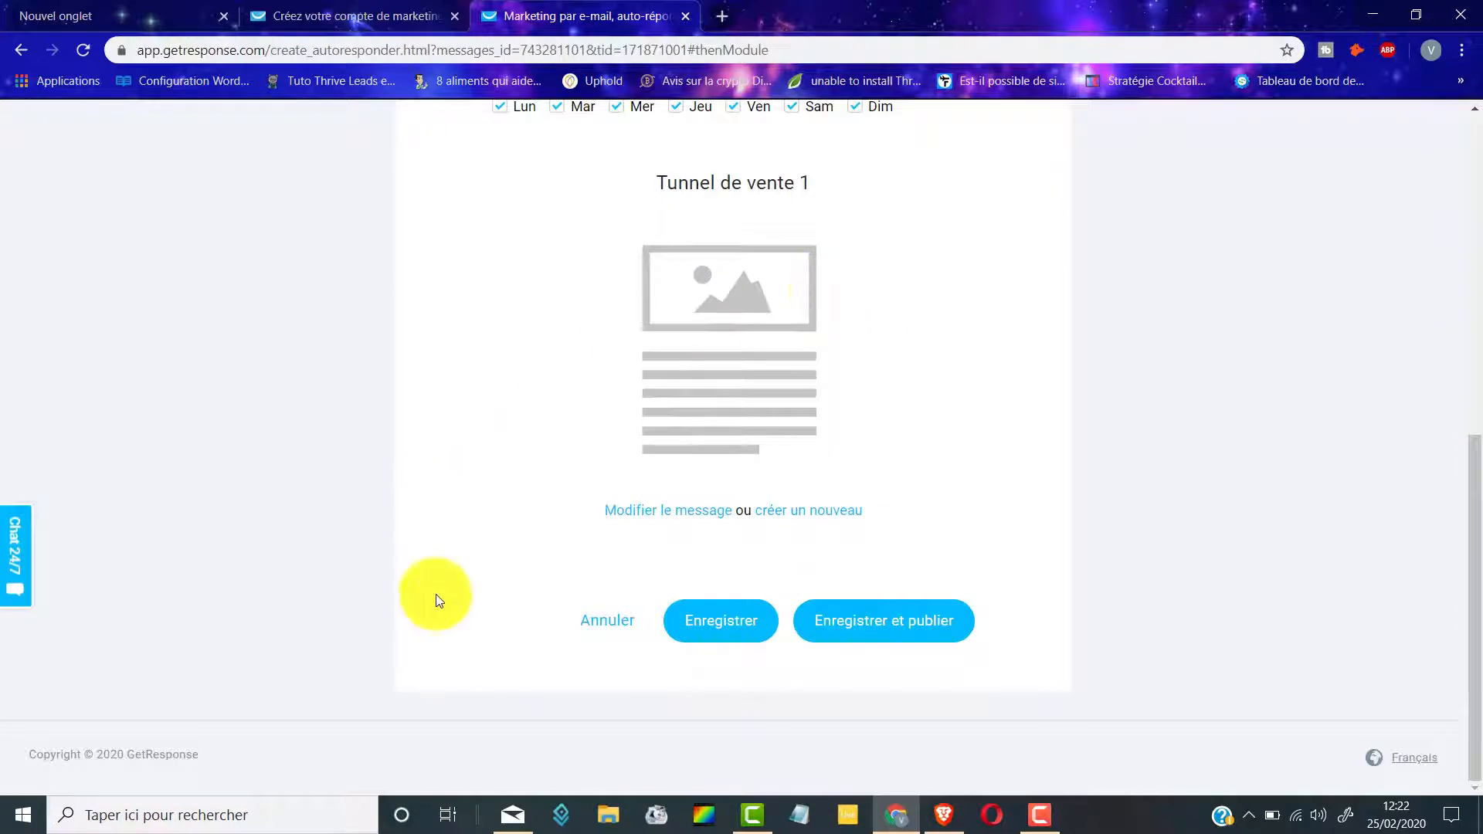
pyautogui.click(906, 632)
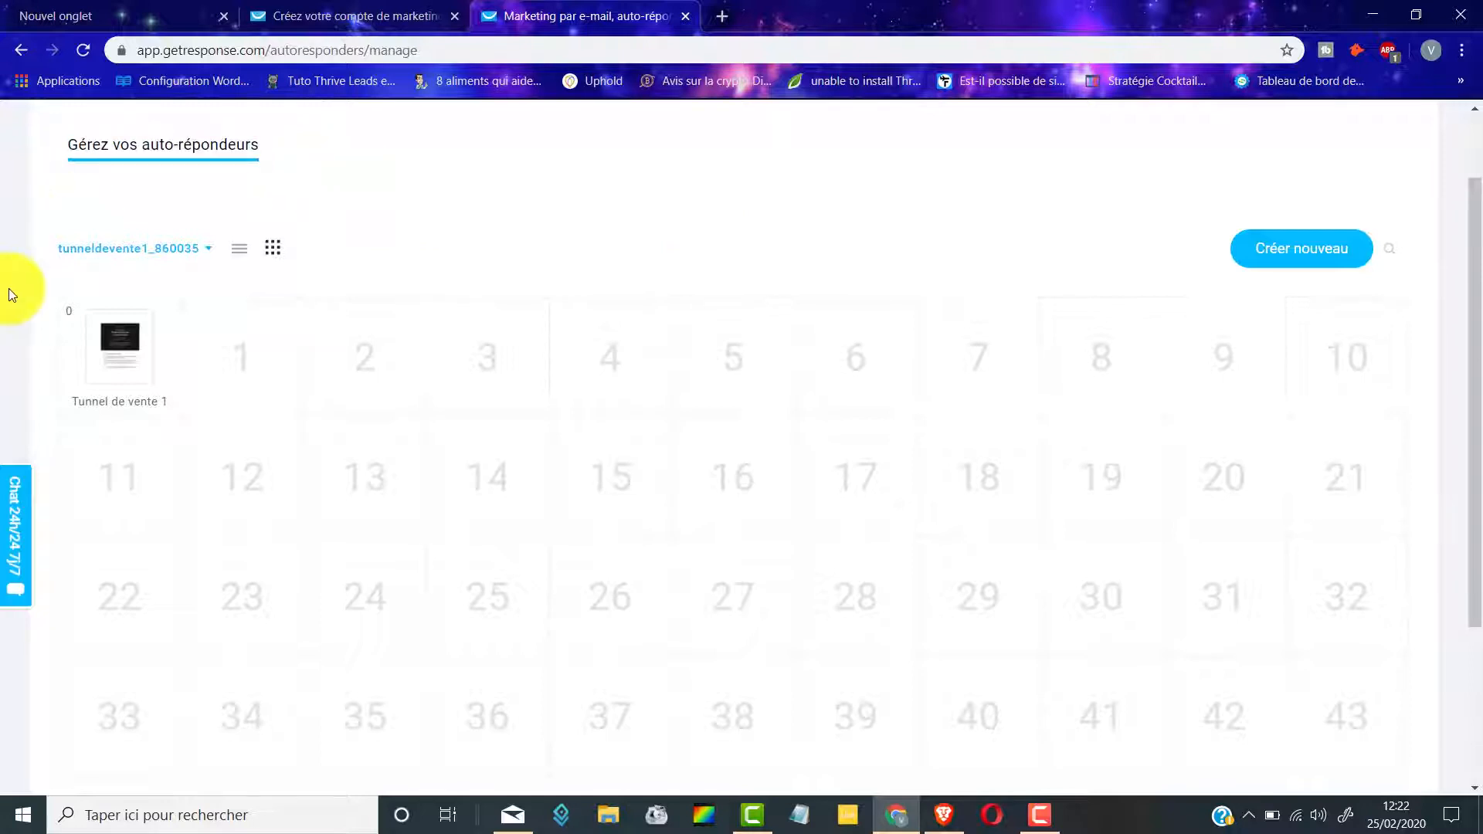
# Step: Check the day 0 message in the autoresponder calendar and reopen the "Tunnel de vente 1" funnel in Autofunnel
pyautogui.scroll(-1, 303, 272)
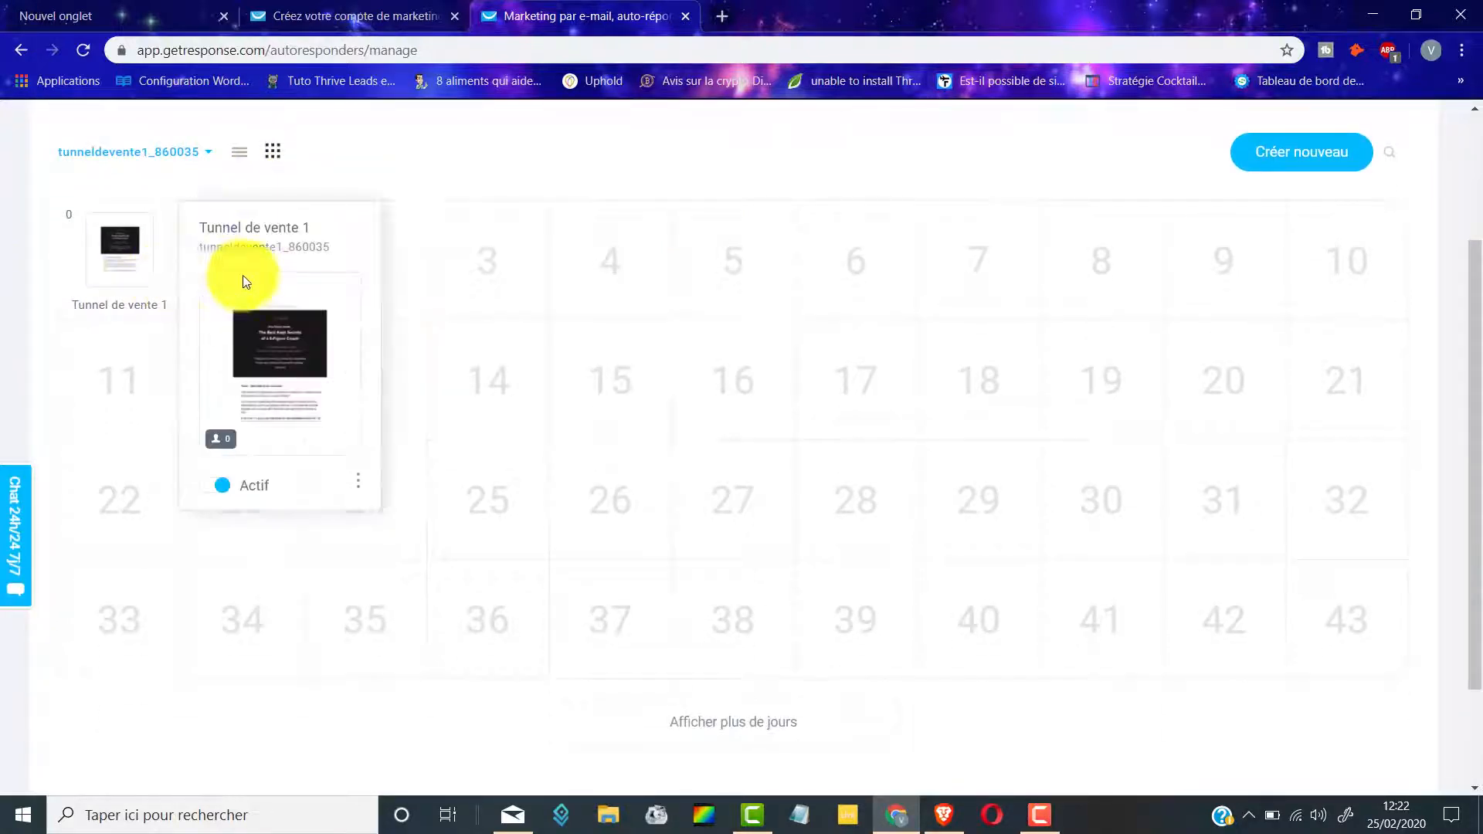
pyautogui.moveTo(255, 264)
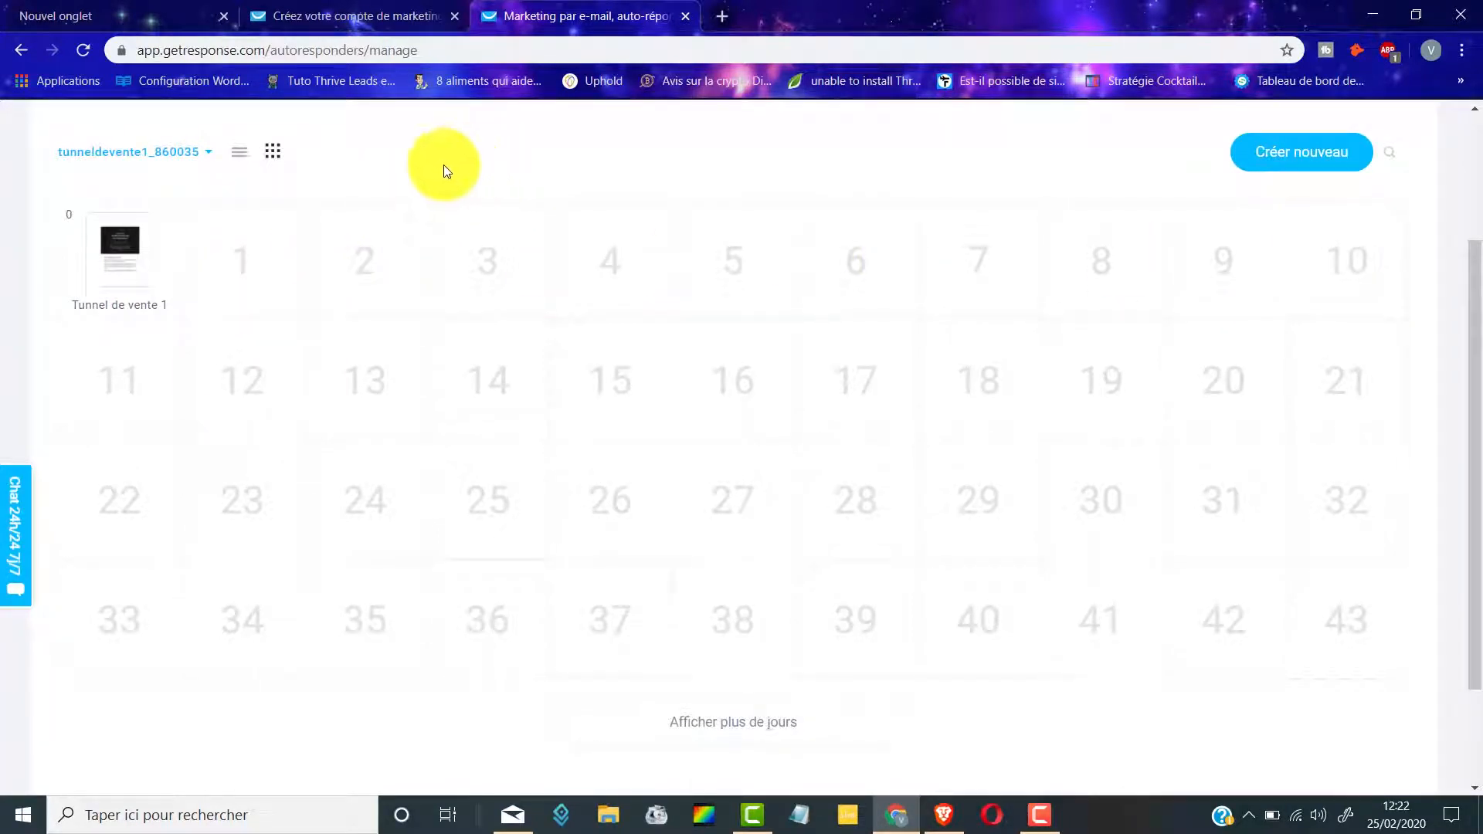
pyautogui.moveTo(92, 246)
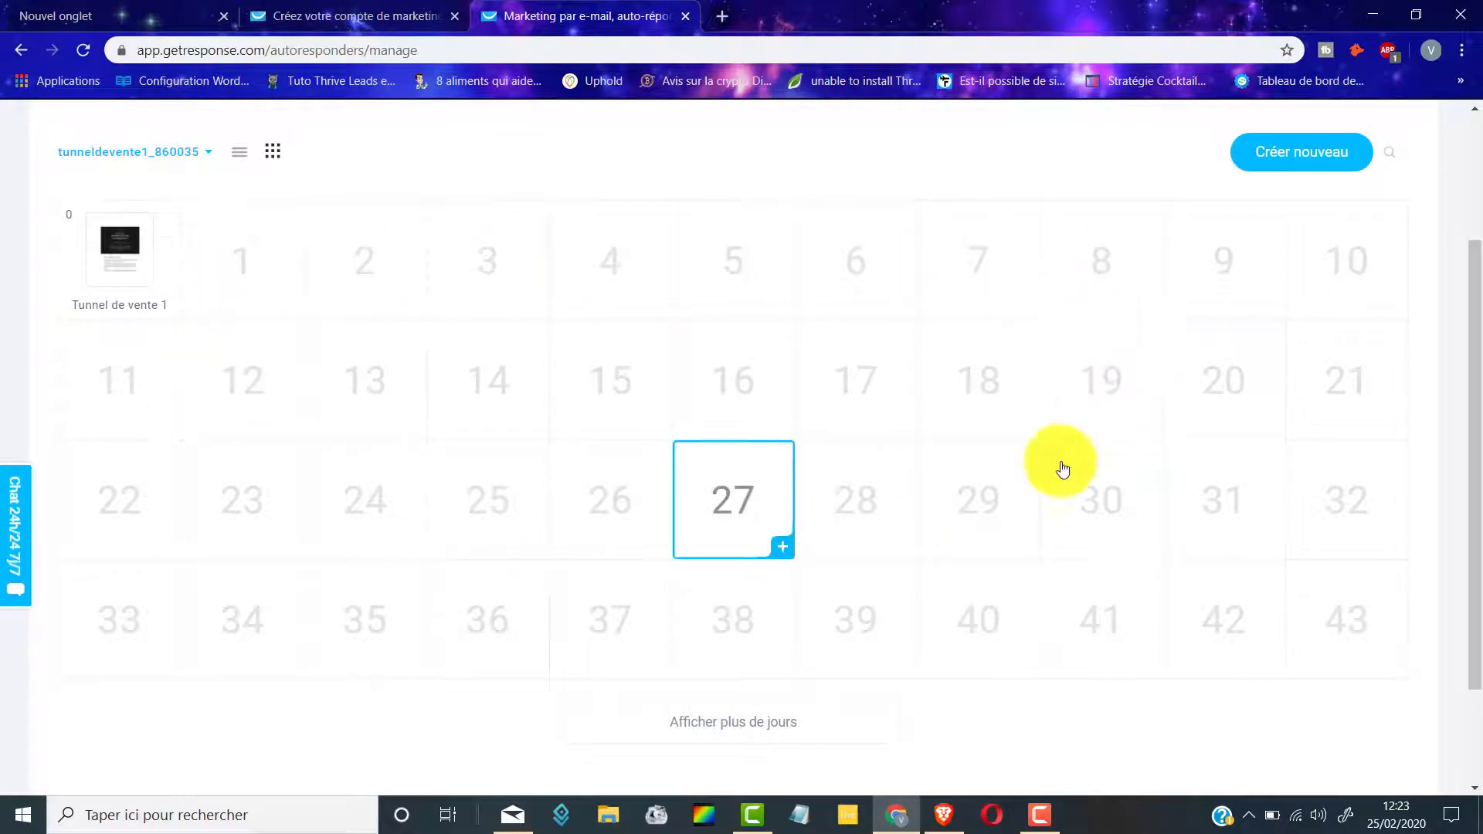
pyautogui.scroll(3, 317, 483)
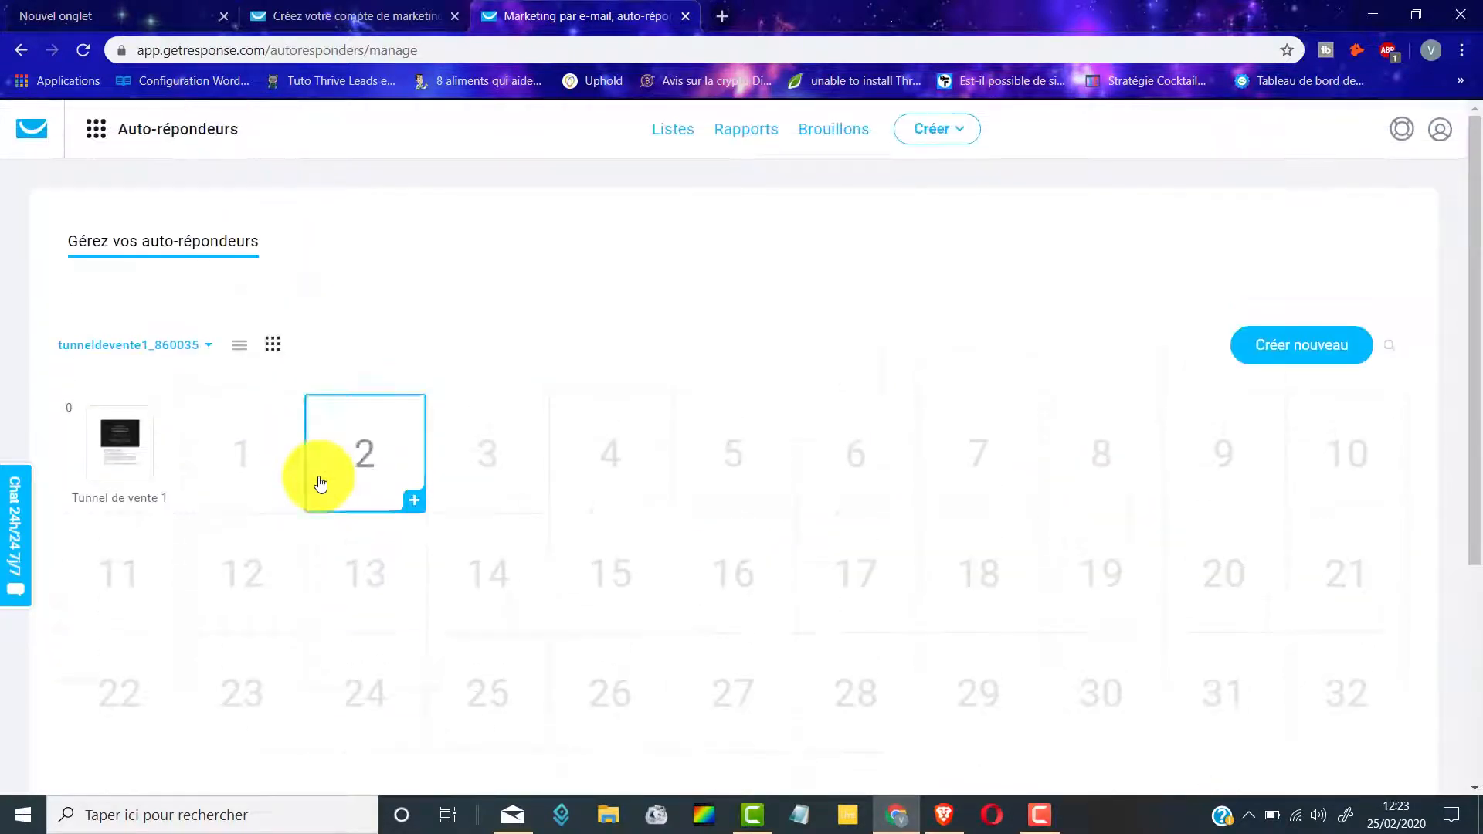
pyautogui.click(97, 133)
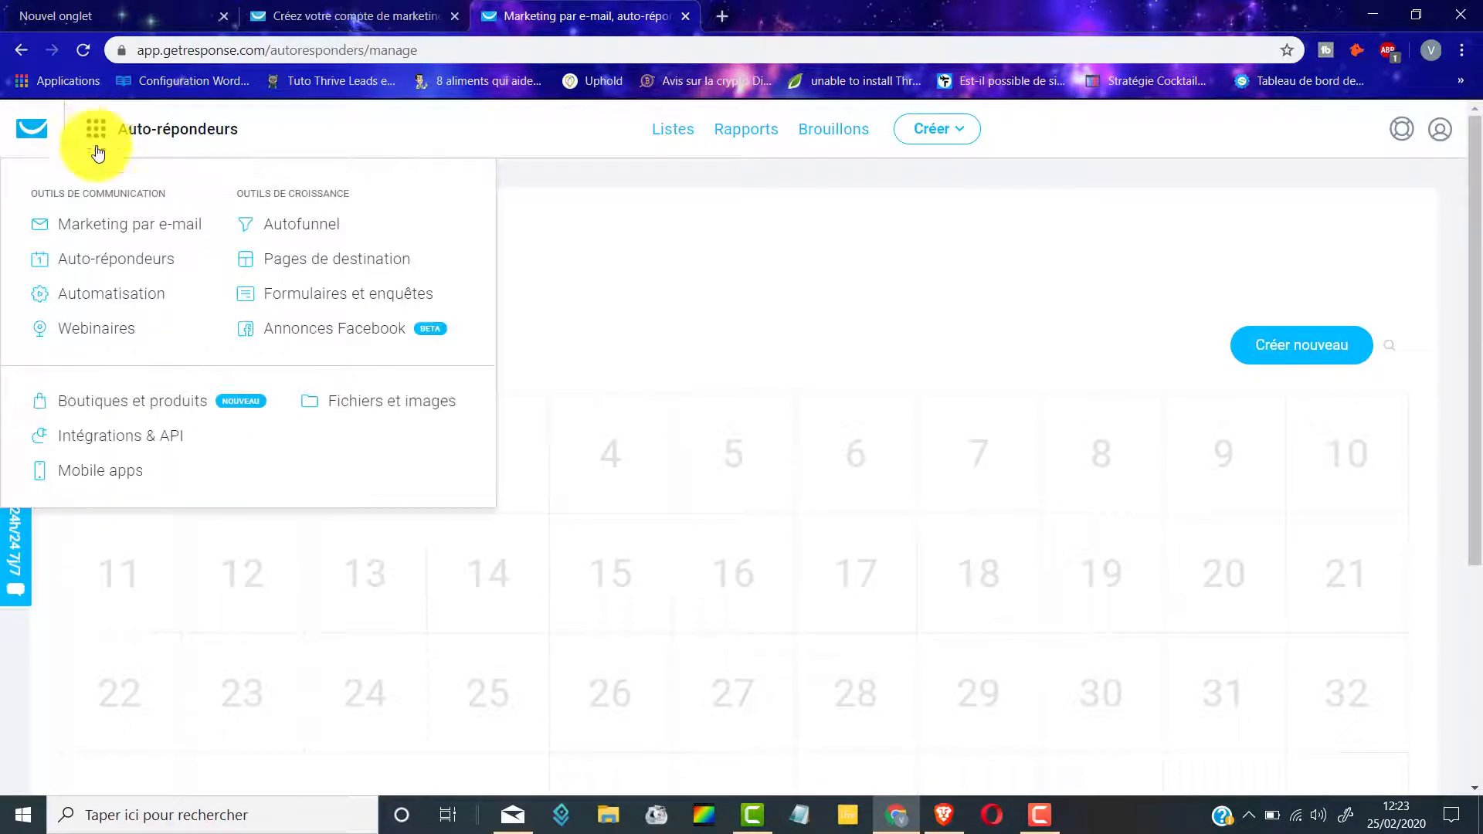
pyautogui.click(322, 225)
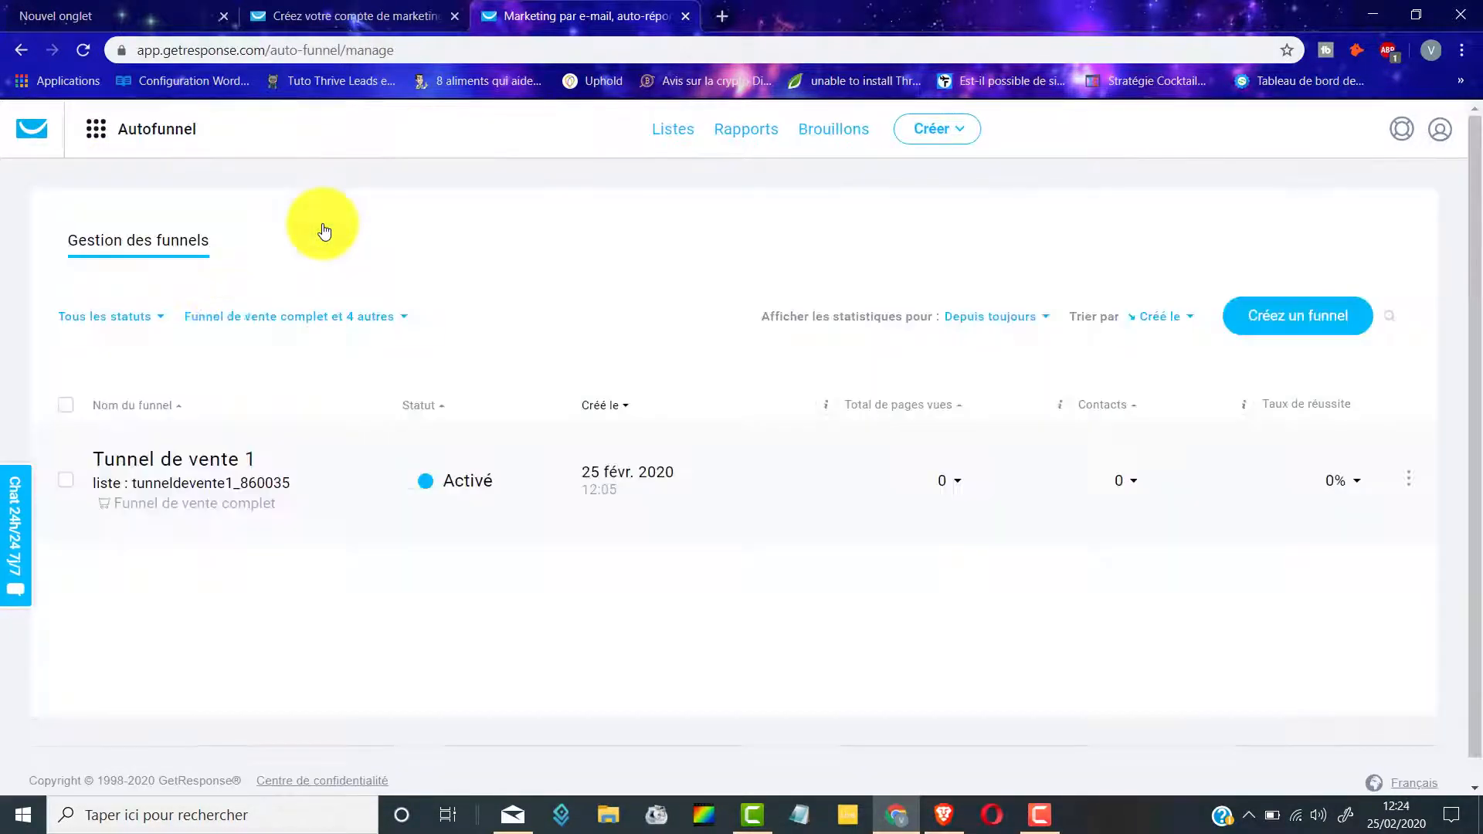
pyautogui.click(201, 462)
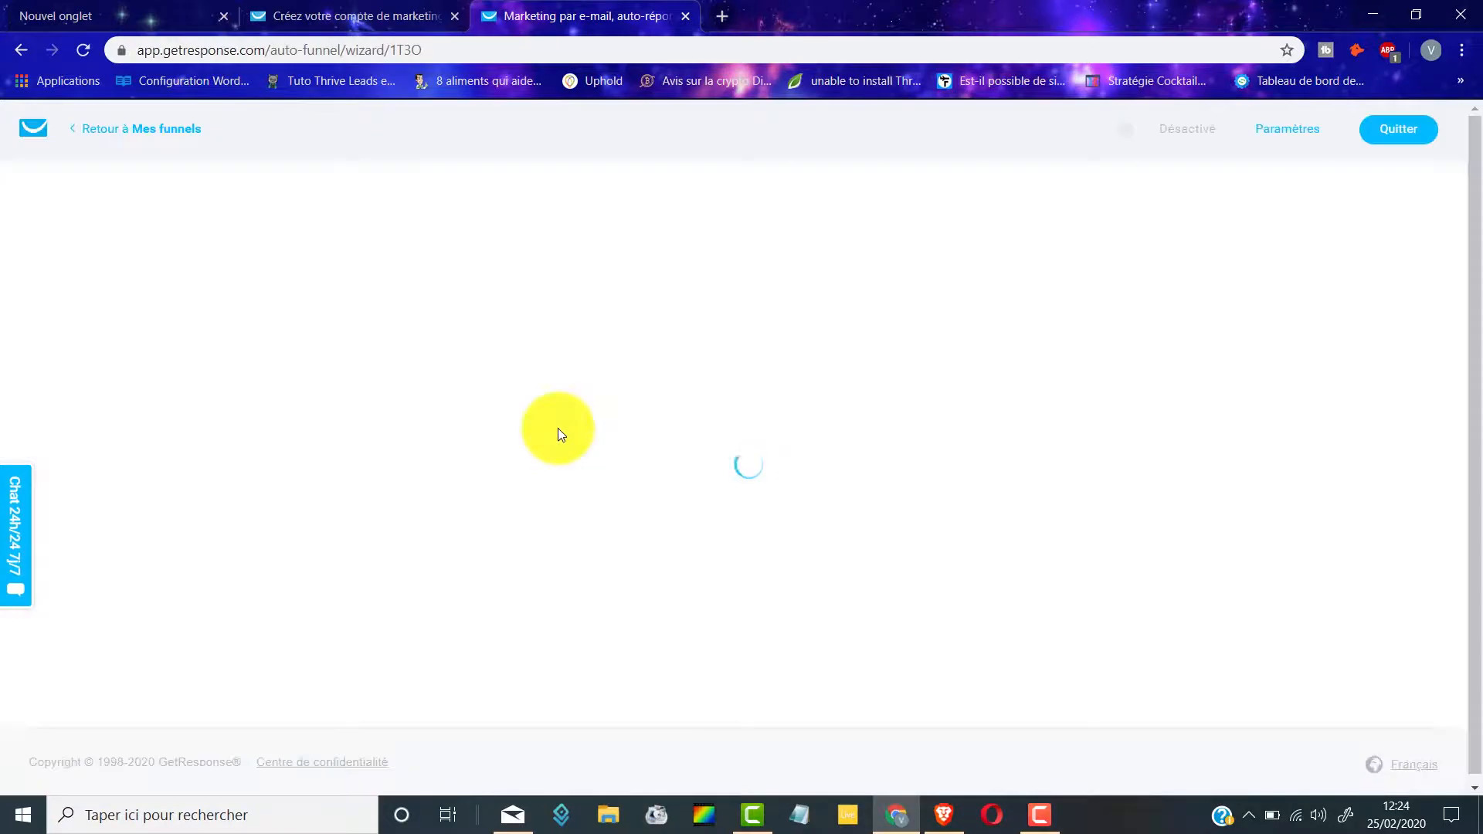
# Step: Review the funnel's stages, from the capture page and autoresponder to the sales page, order form and confirmation page
pyautogui.scroll(-3, 600, 402)
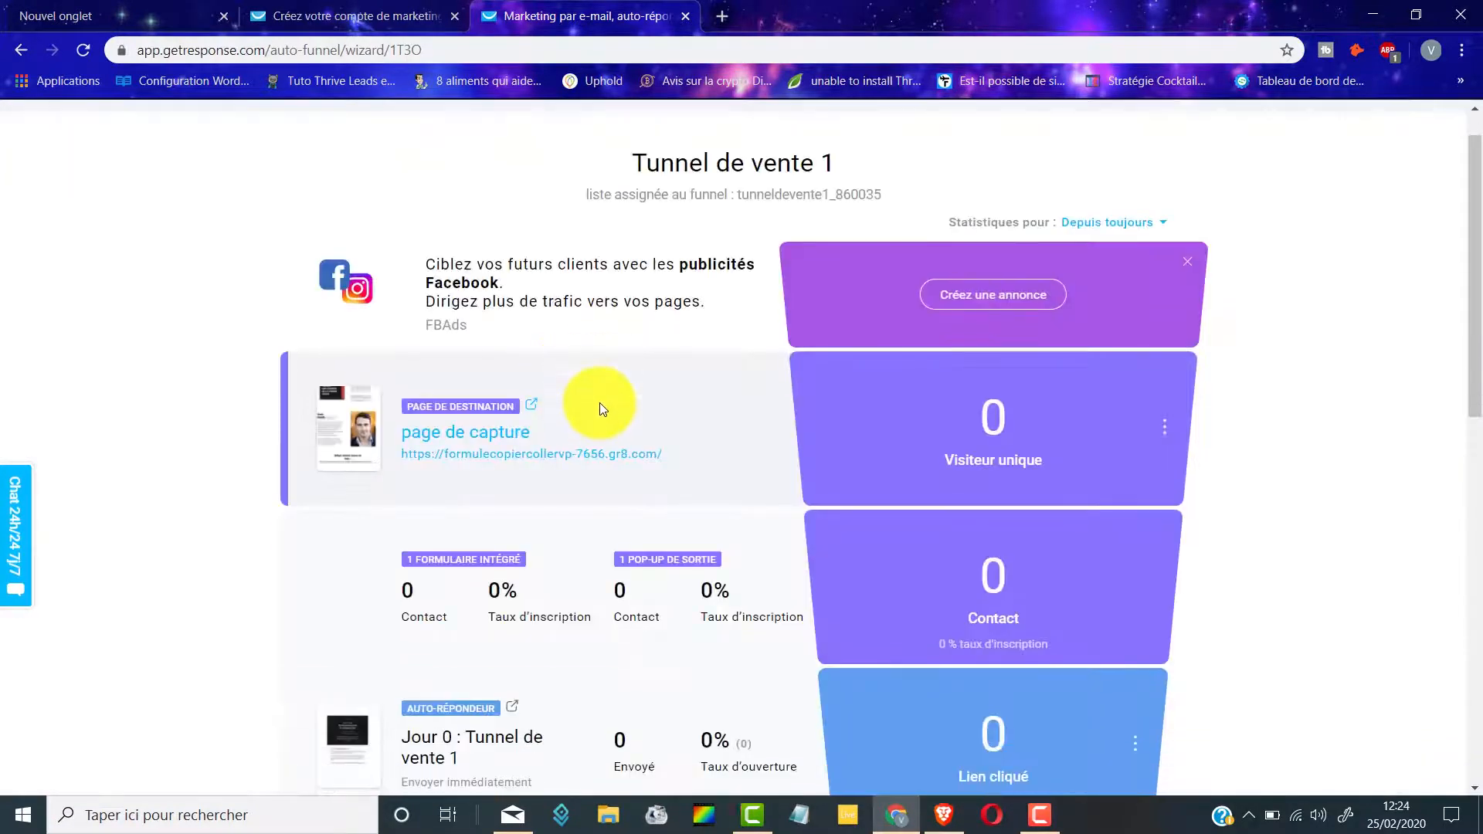
pyautogui.scroll(1, 611, 400)
pyautogui.scroll(-4, 583, 358)
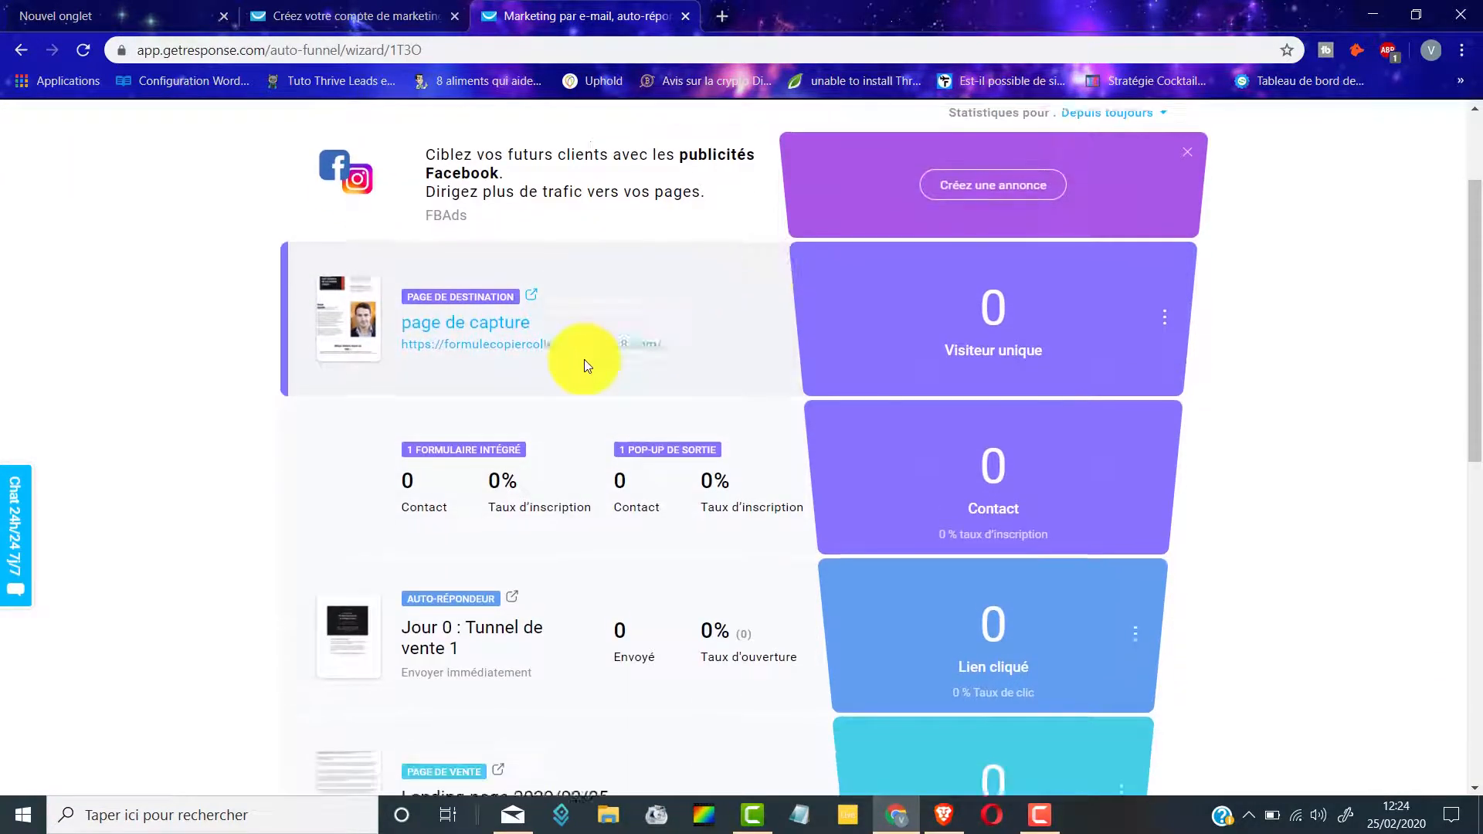
pyautogui.scroll(-1, 695, 294)
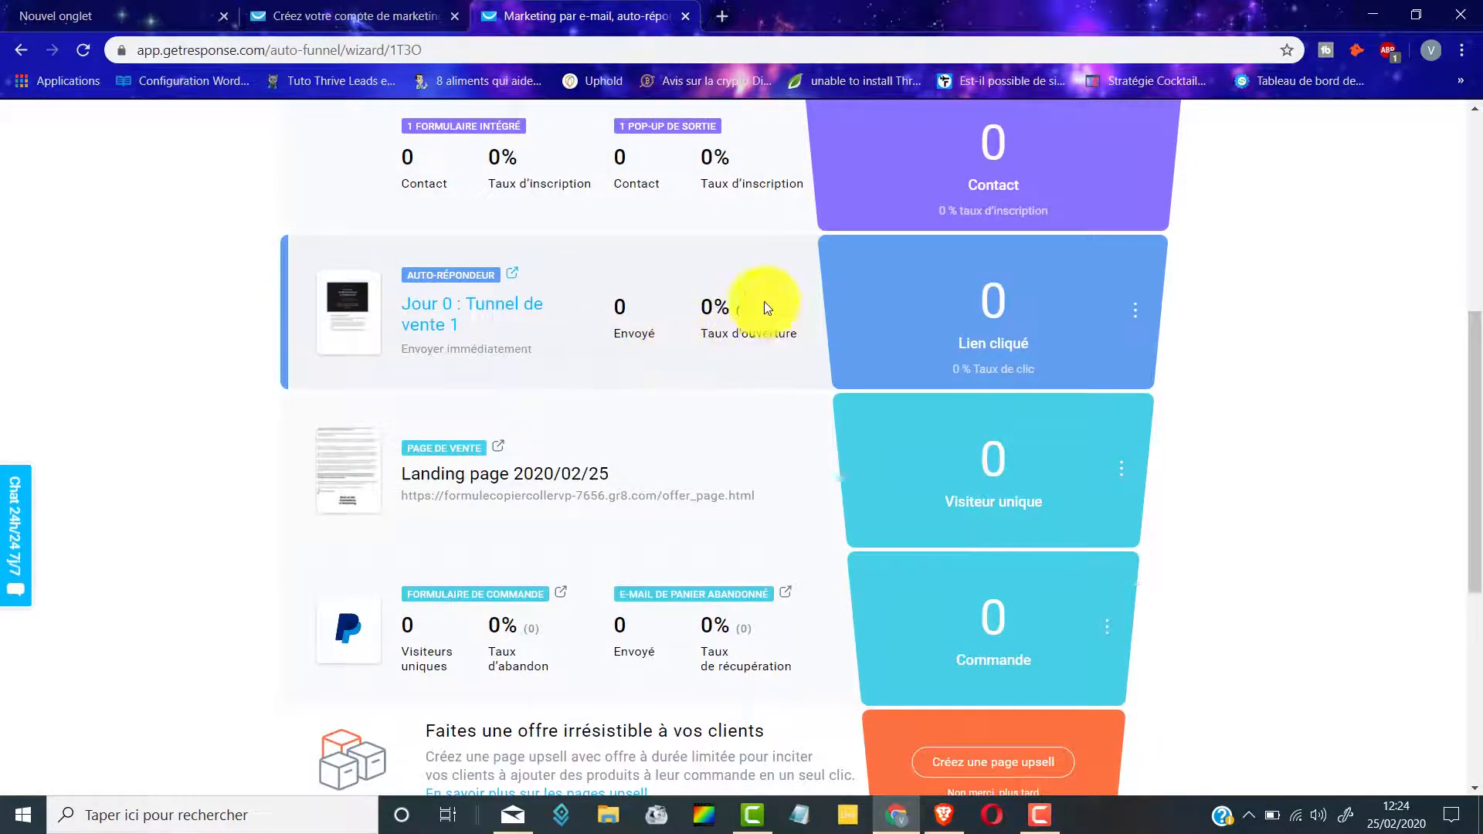
pyautogui.scroll(-2, 709, 281)
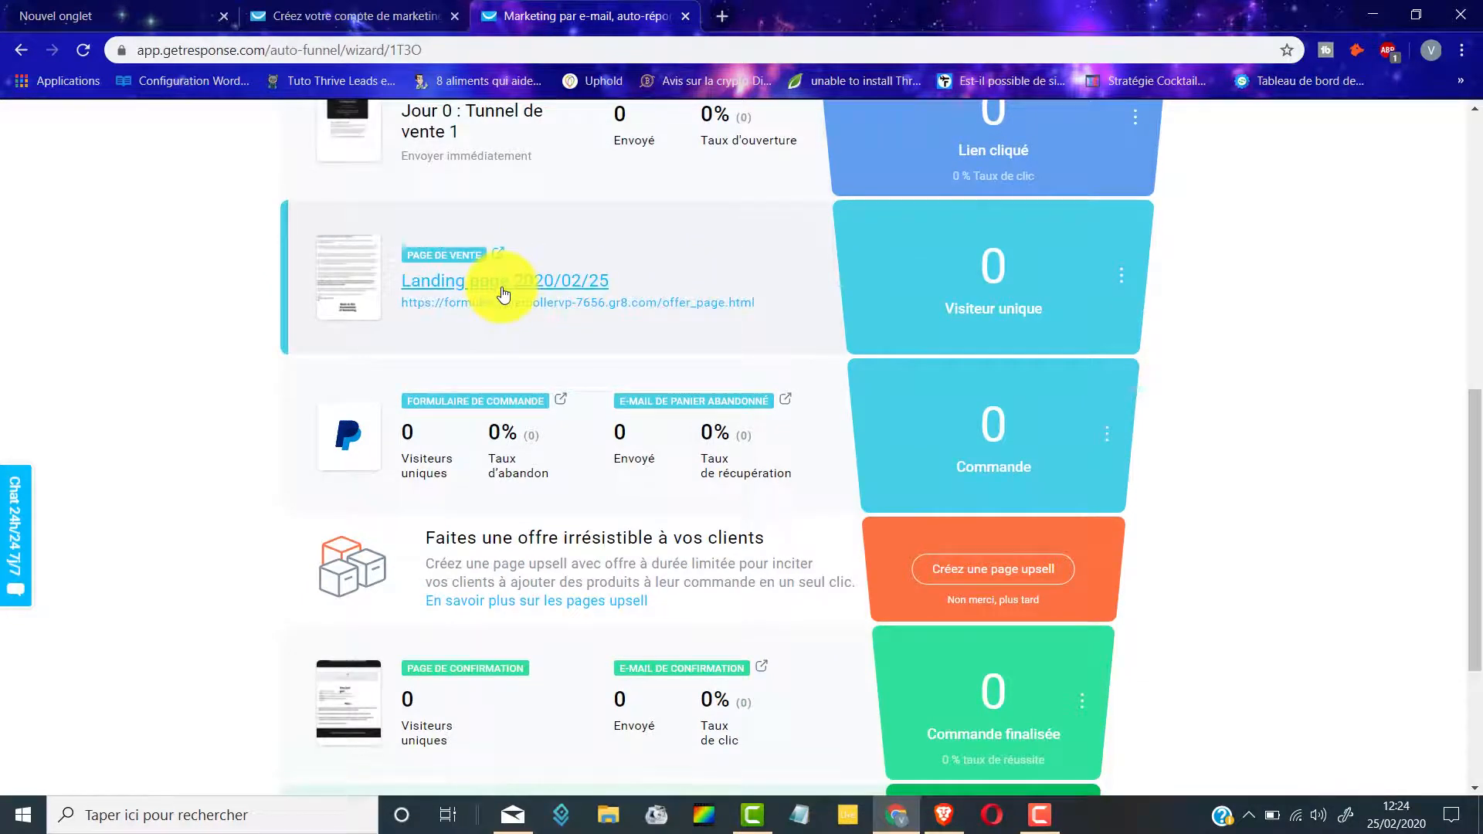
pyautogui.scroll(3, 503, 292)
pyautogui.scroll(-2, 510, 324)
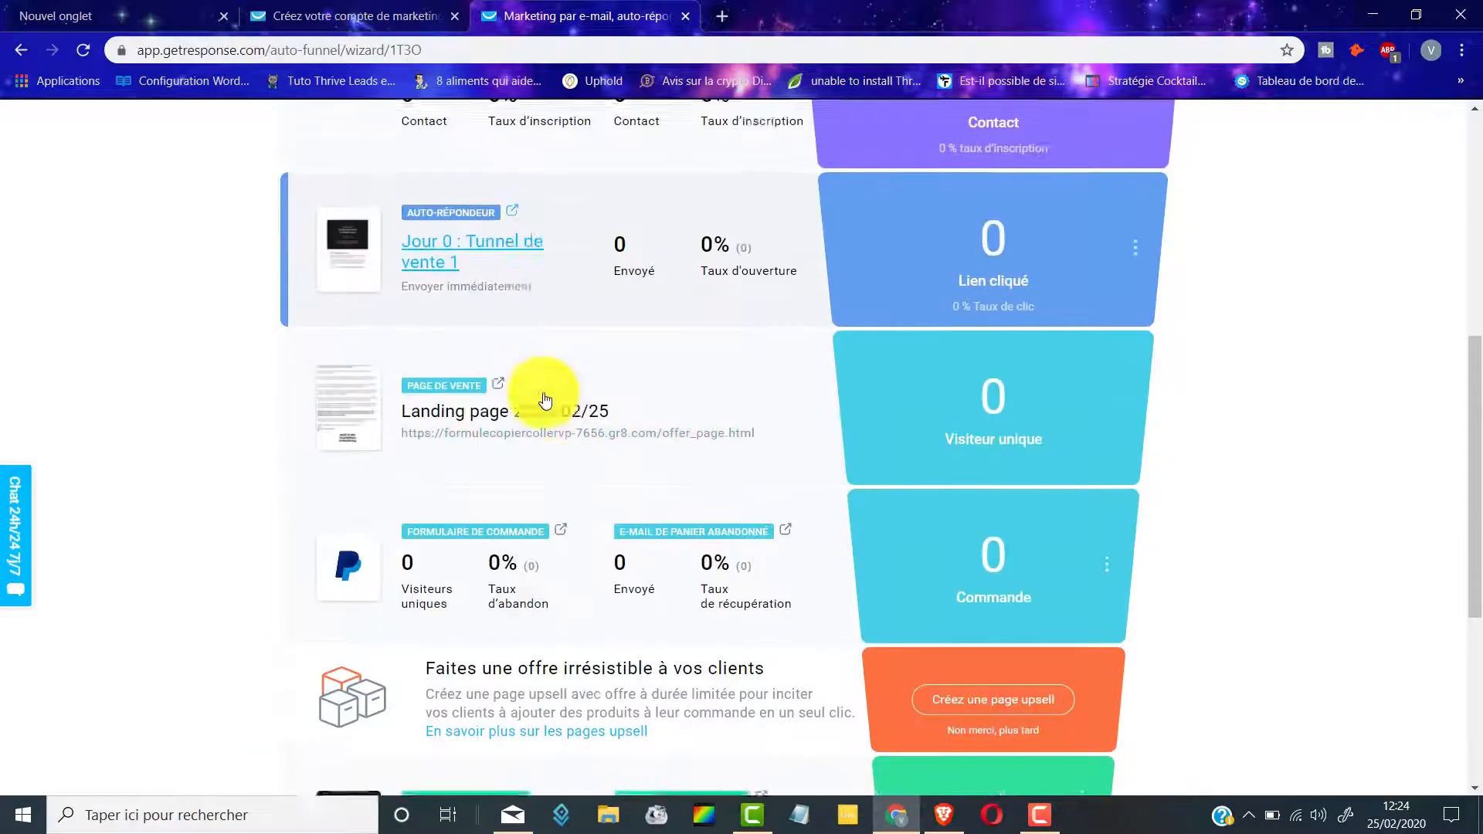
pyautogui.scroll(-1, 669, 396)
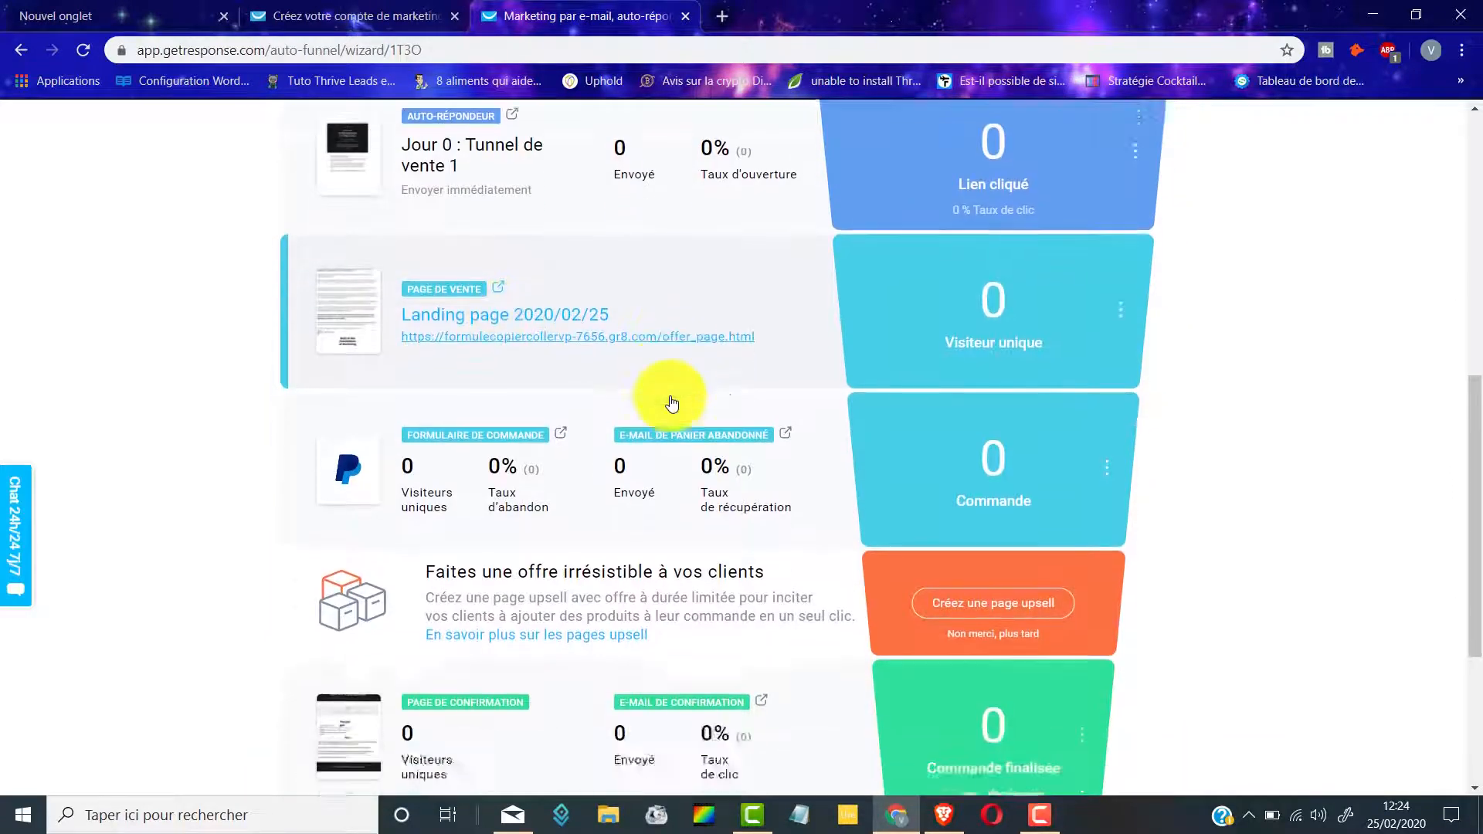
# Step: Open the "Landing page 2020/02/25" sales page for editing and examine its content down to the product offer block
pyautogui.click(523, 284)
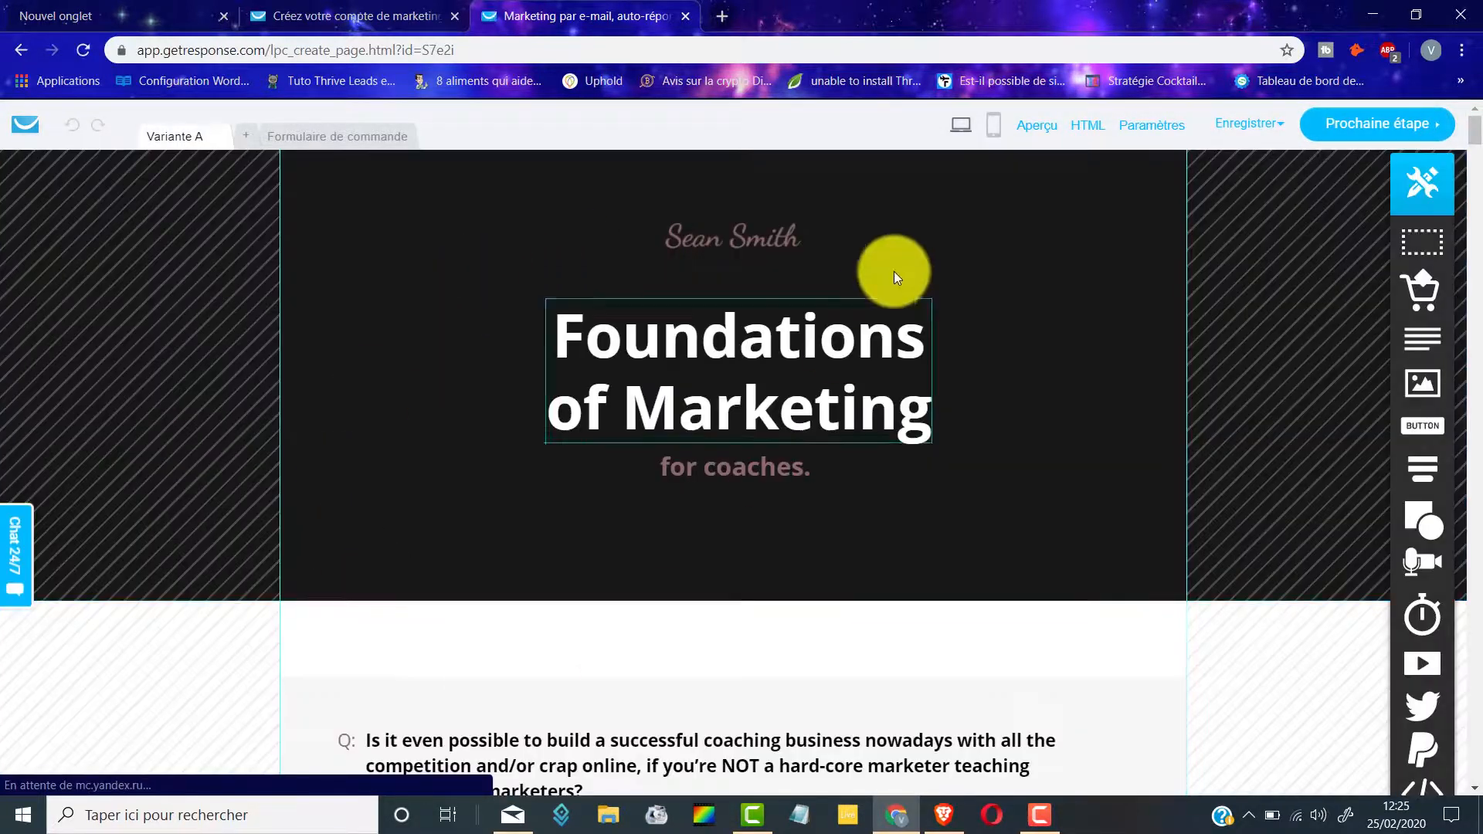
pyautogui.scroll(-6, 894, 276)
pyautogui.scroll(-20, 895, 276)
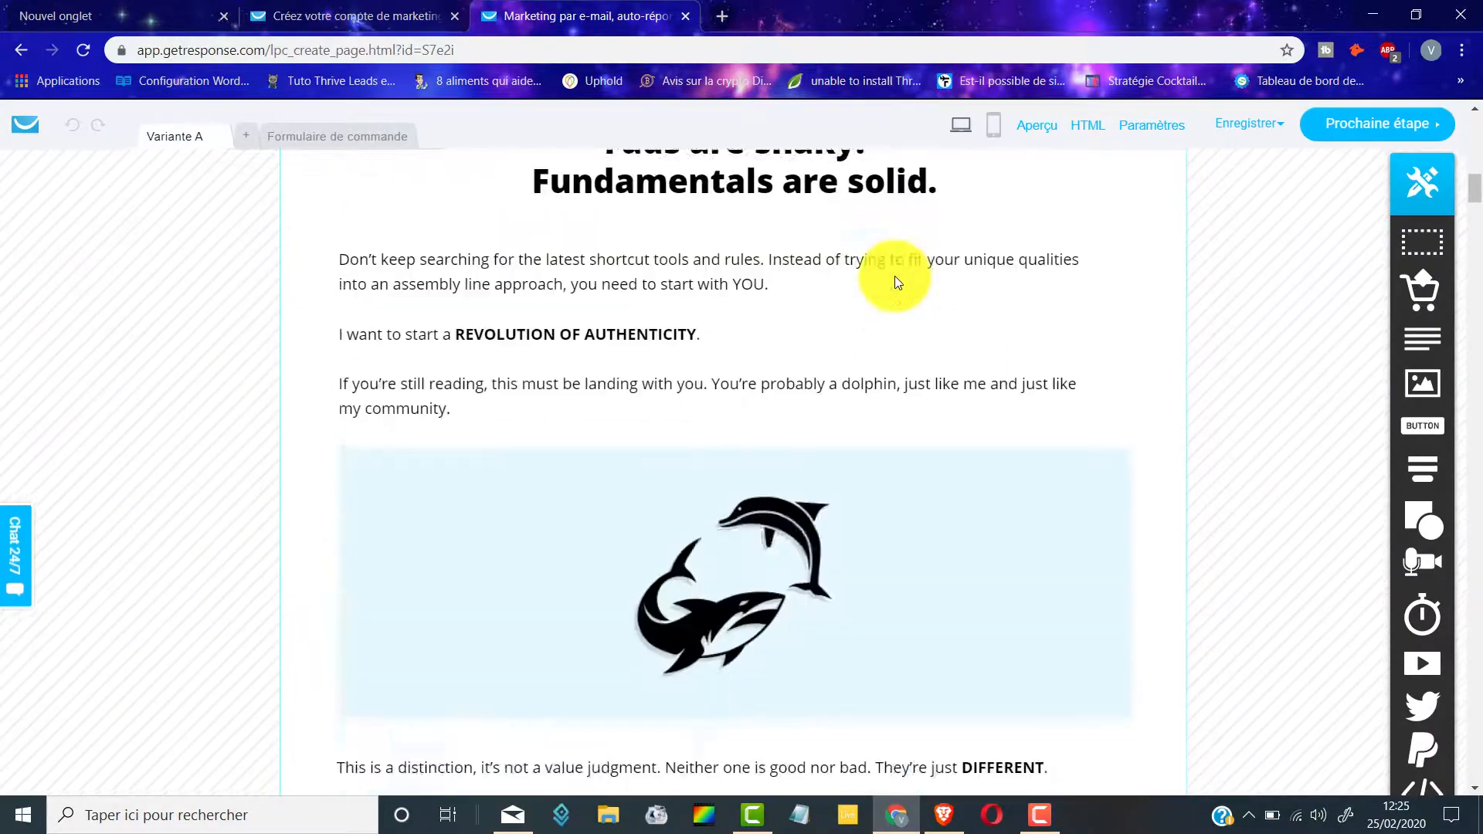
pyautogui.scroll(-20, 720, 281)
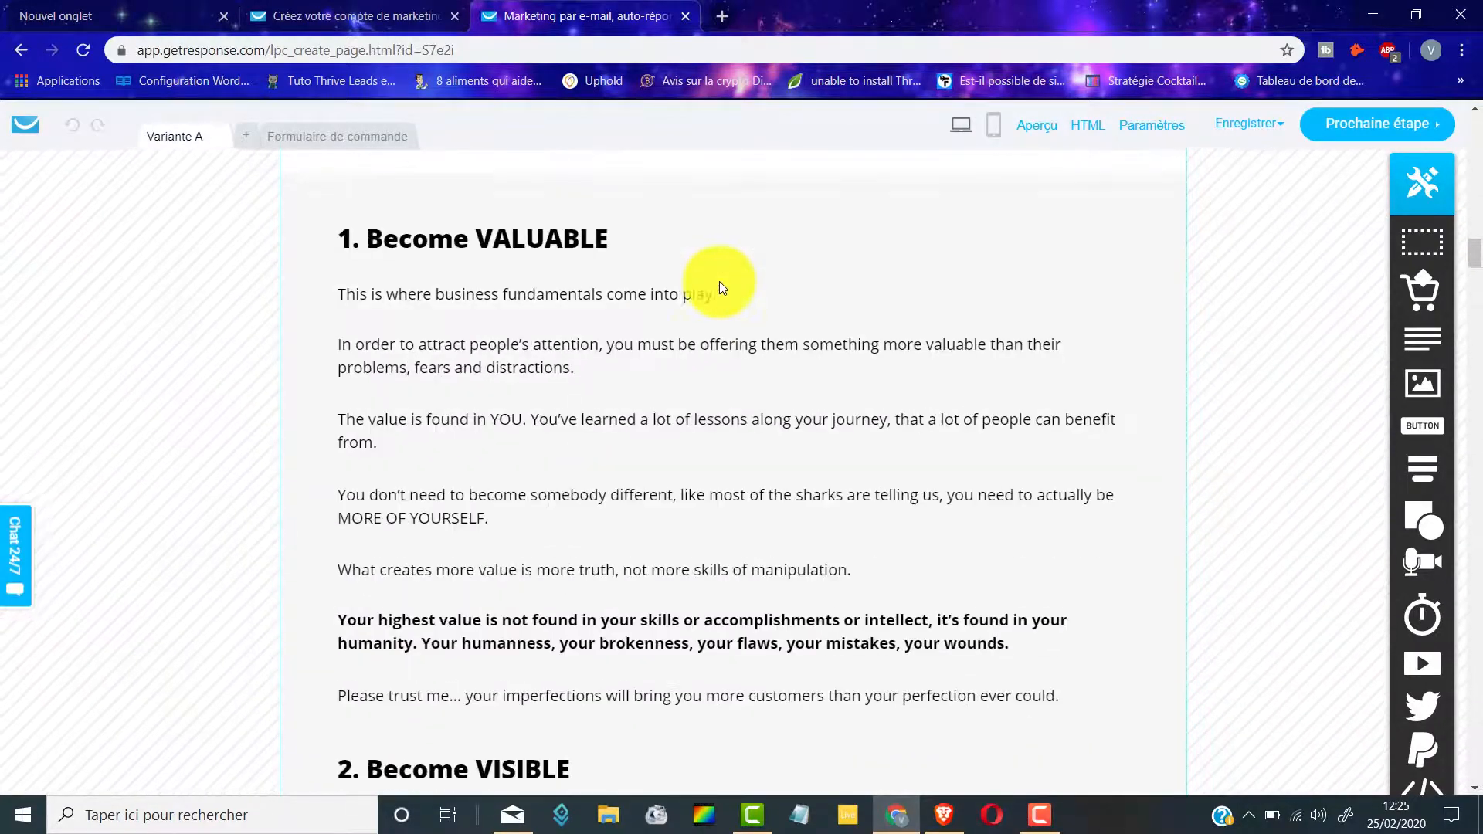
pyautogui.scroll(-18, 720, 281)
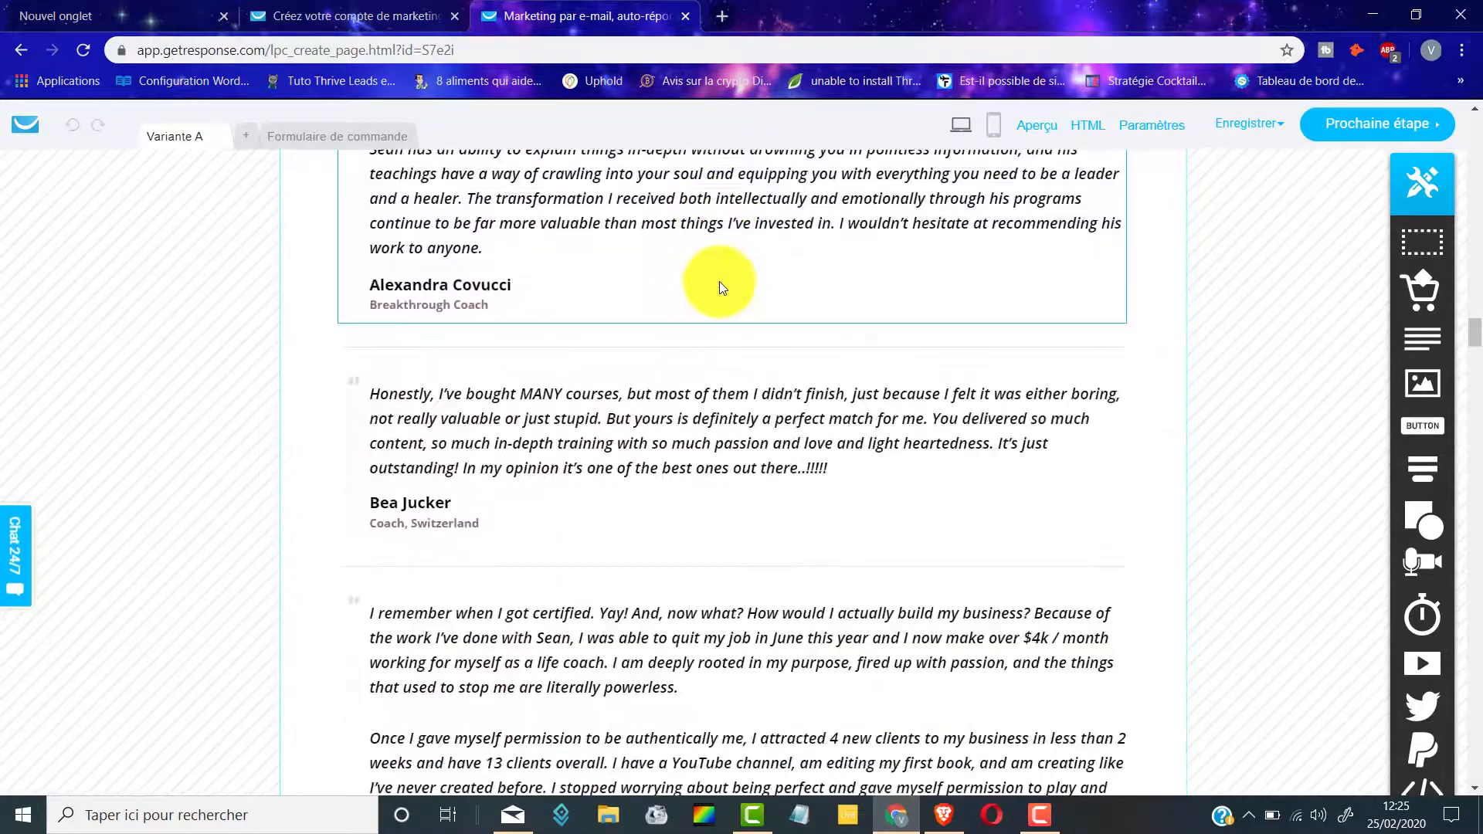
pyautogui.scroll(-20, 743, 333)
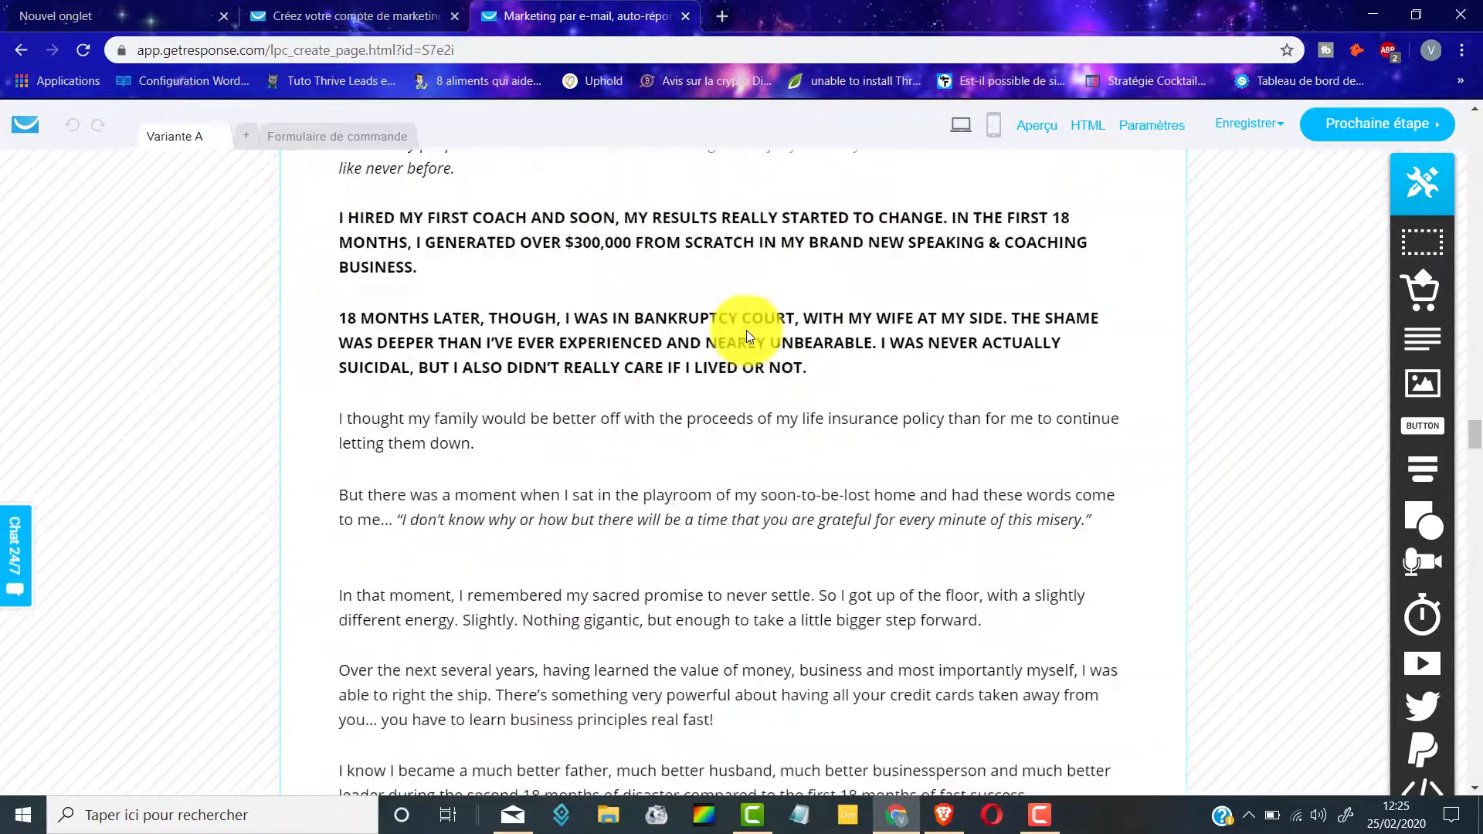
pyautogui.scroll(-20, 817, 386)
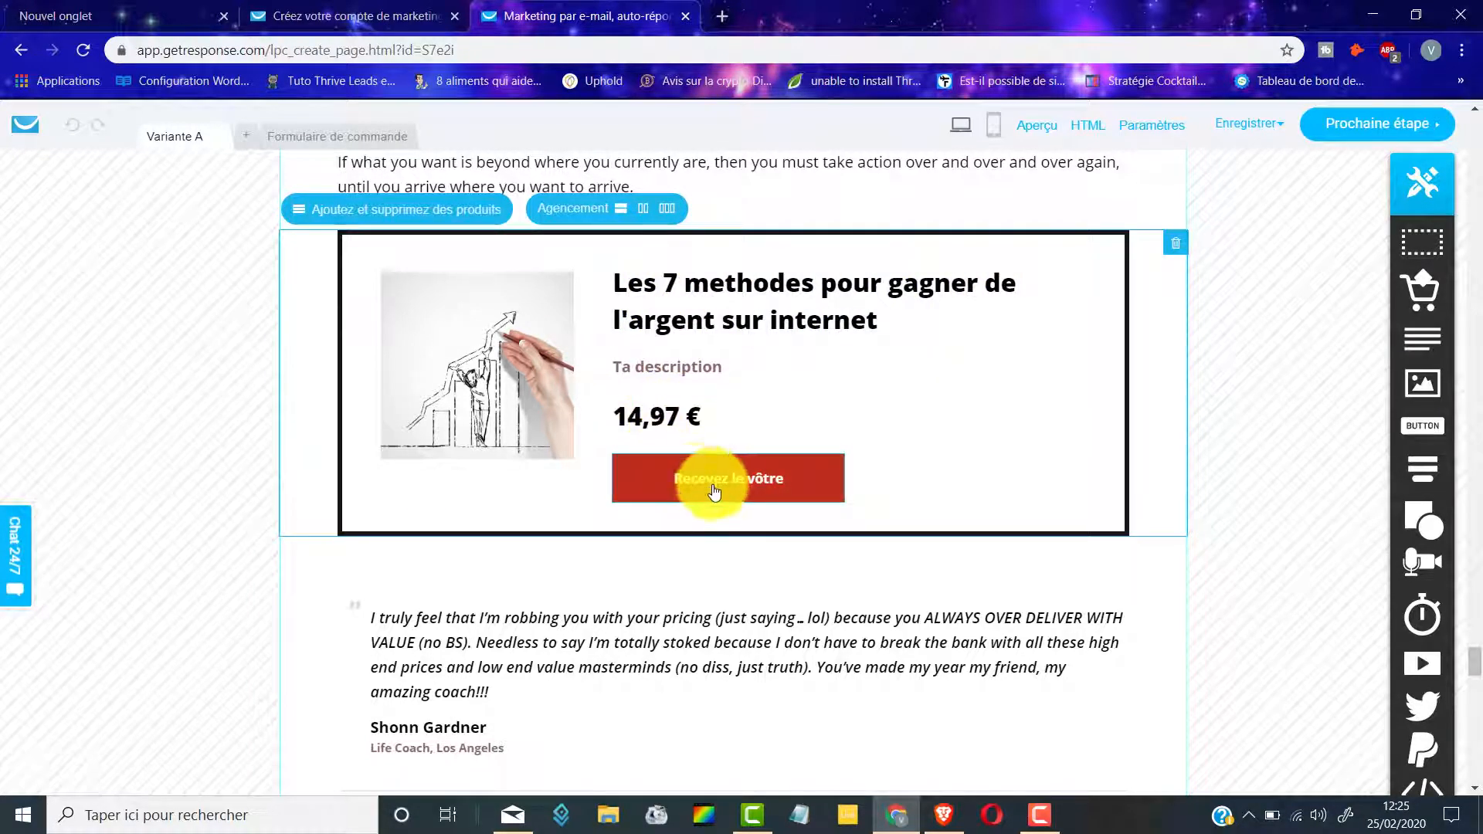
pyautogui.scroll(-10, 738, 484)
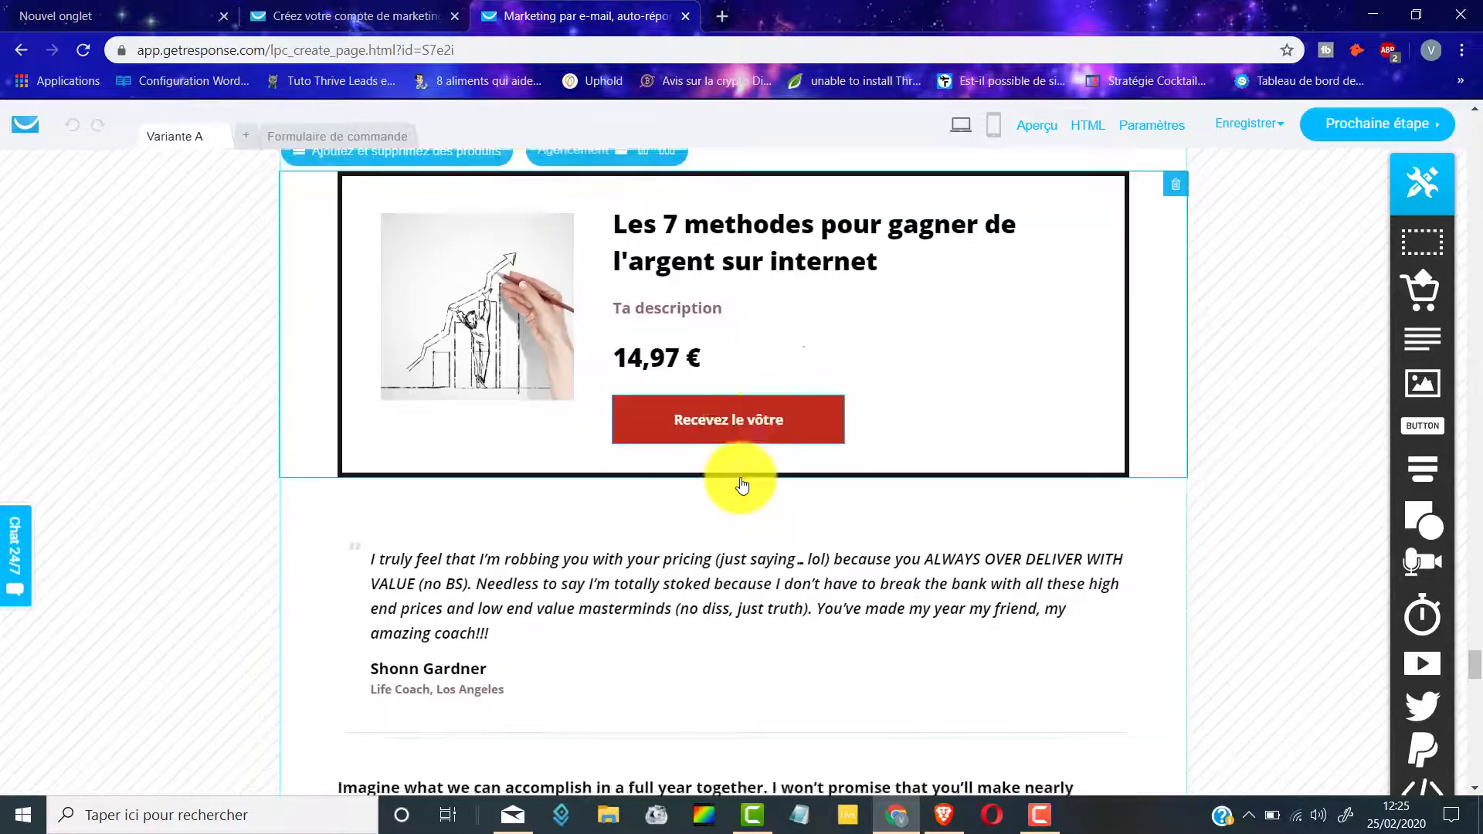
# Step: Open the sales page's order form and examine its contact, billing and product sections down to the order button
pyautogui.scroll(7, 739, 487)
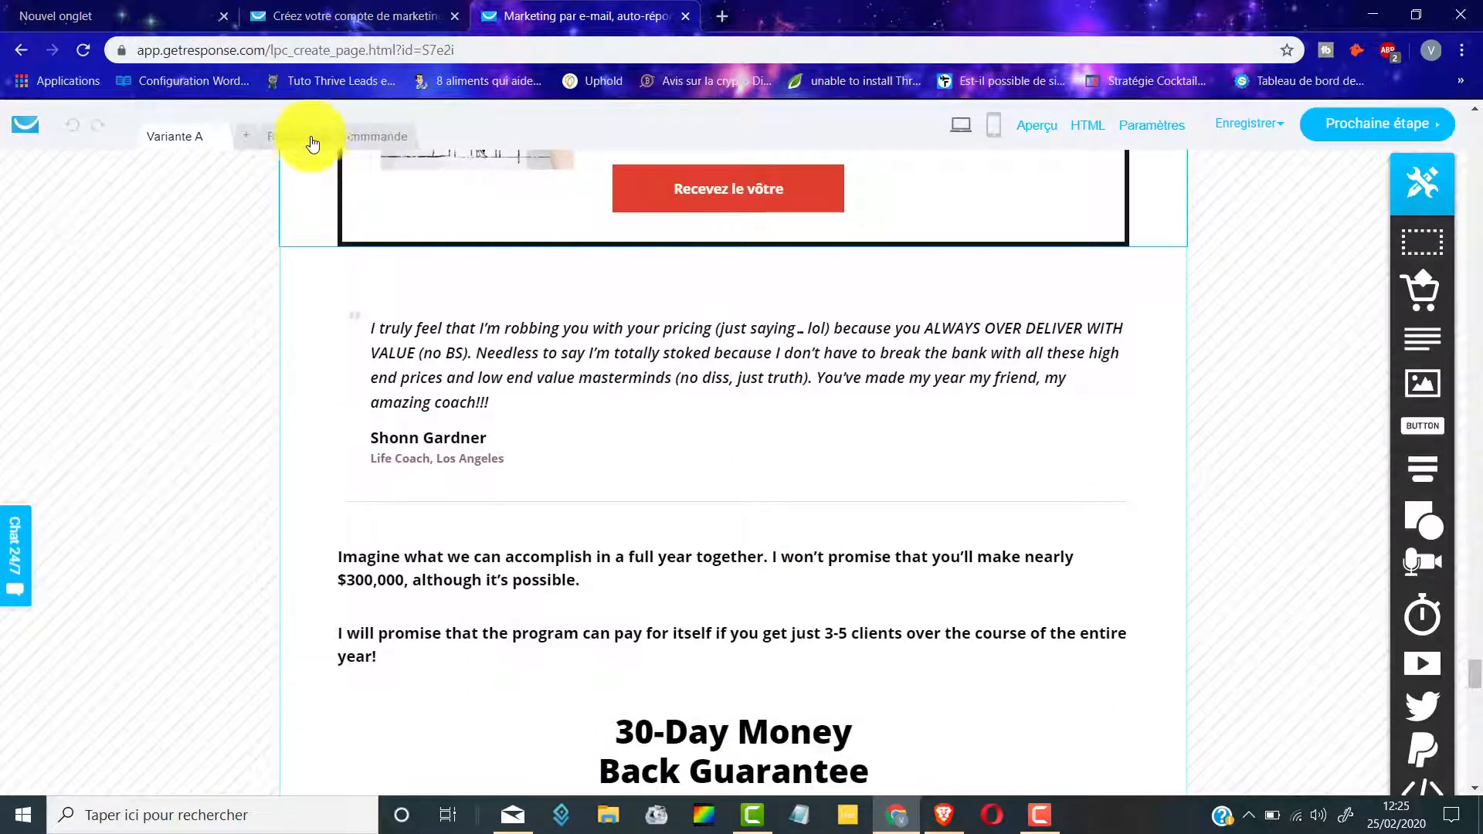
pyautogui.scroll(3, 753, 234)
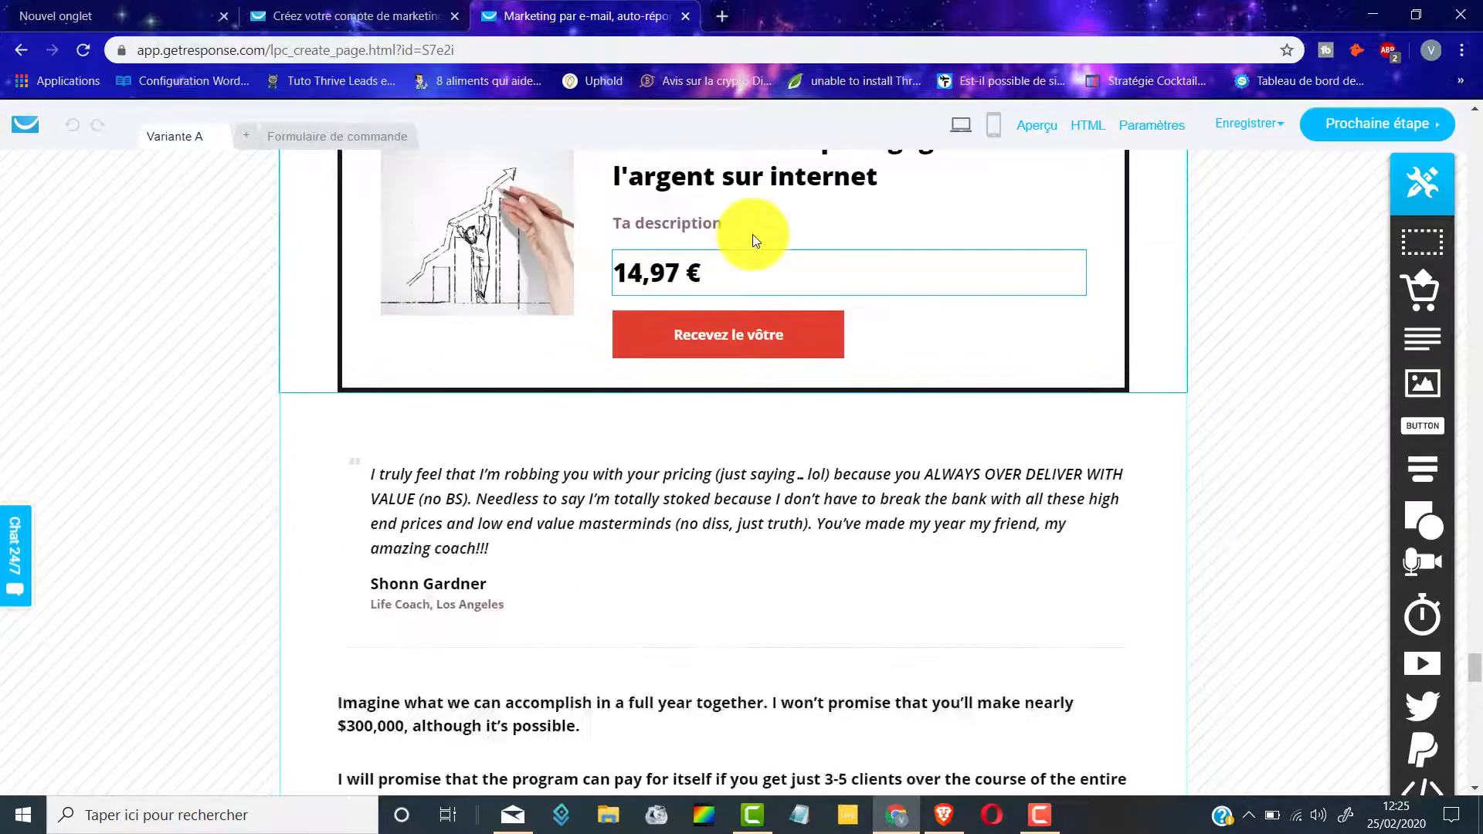
pyautogui.click(339, 137)
pyautogui.scroll(12, 864, 488)
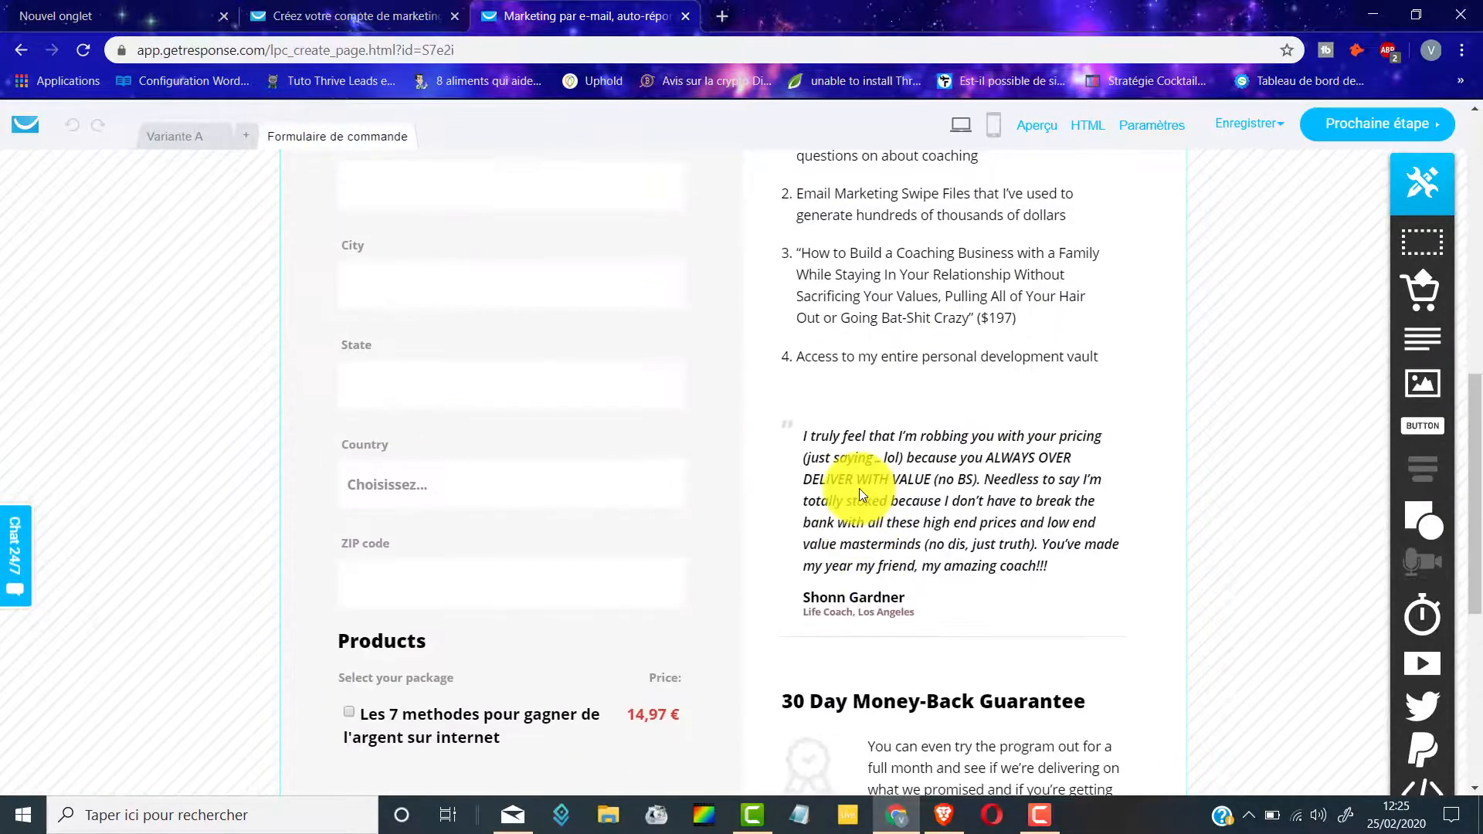
pyautogui.scroll(3, 610, 498)
pyautogui.scroll(-10, 572, 463)
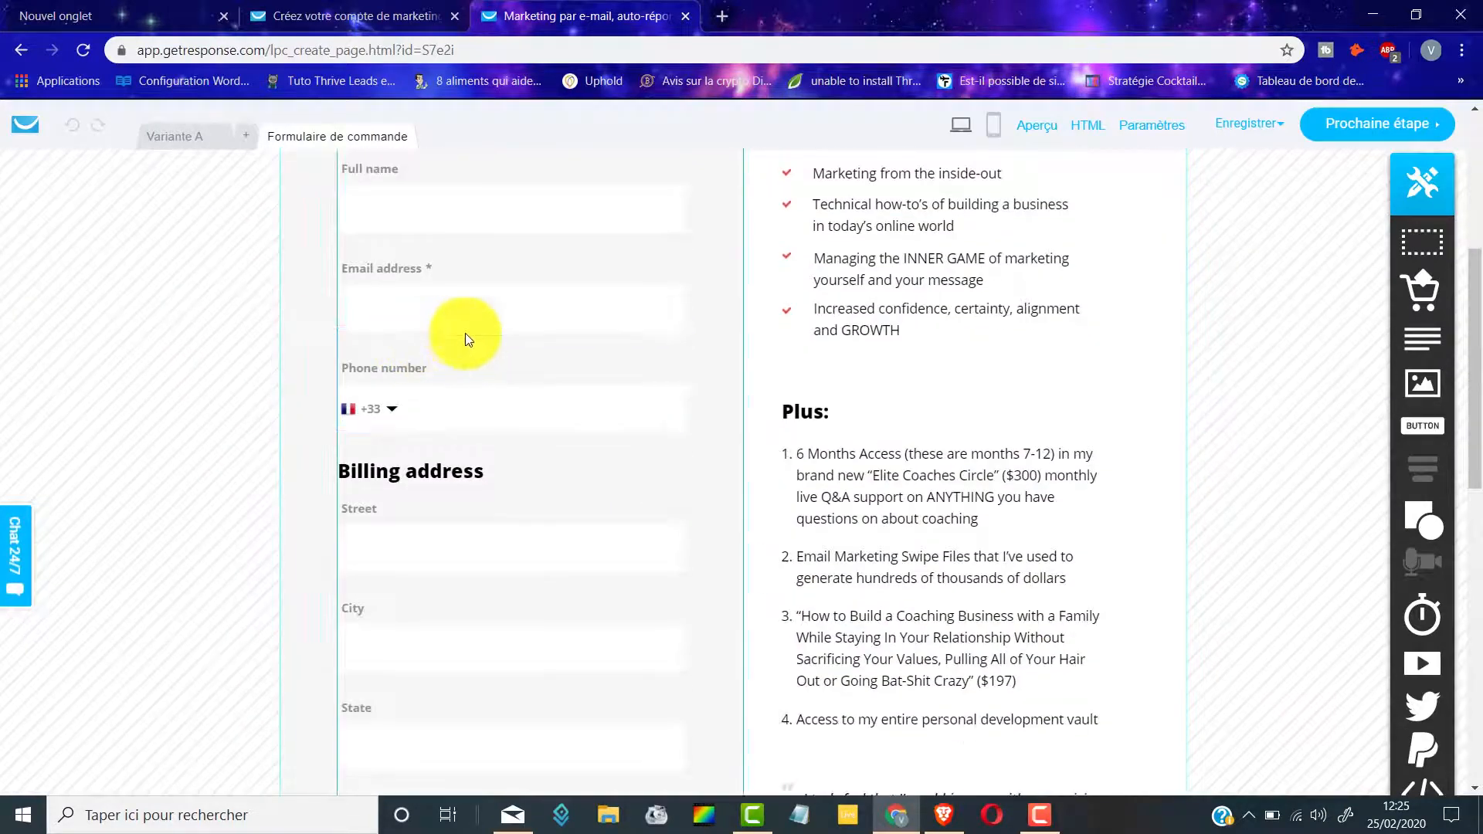
pyautogui.scroll(-4, 465, 337)
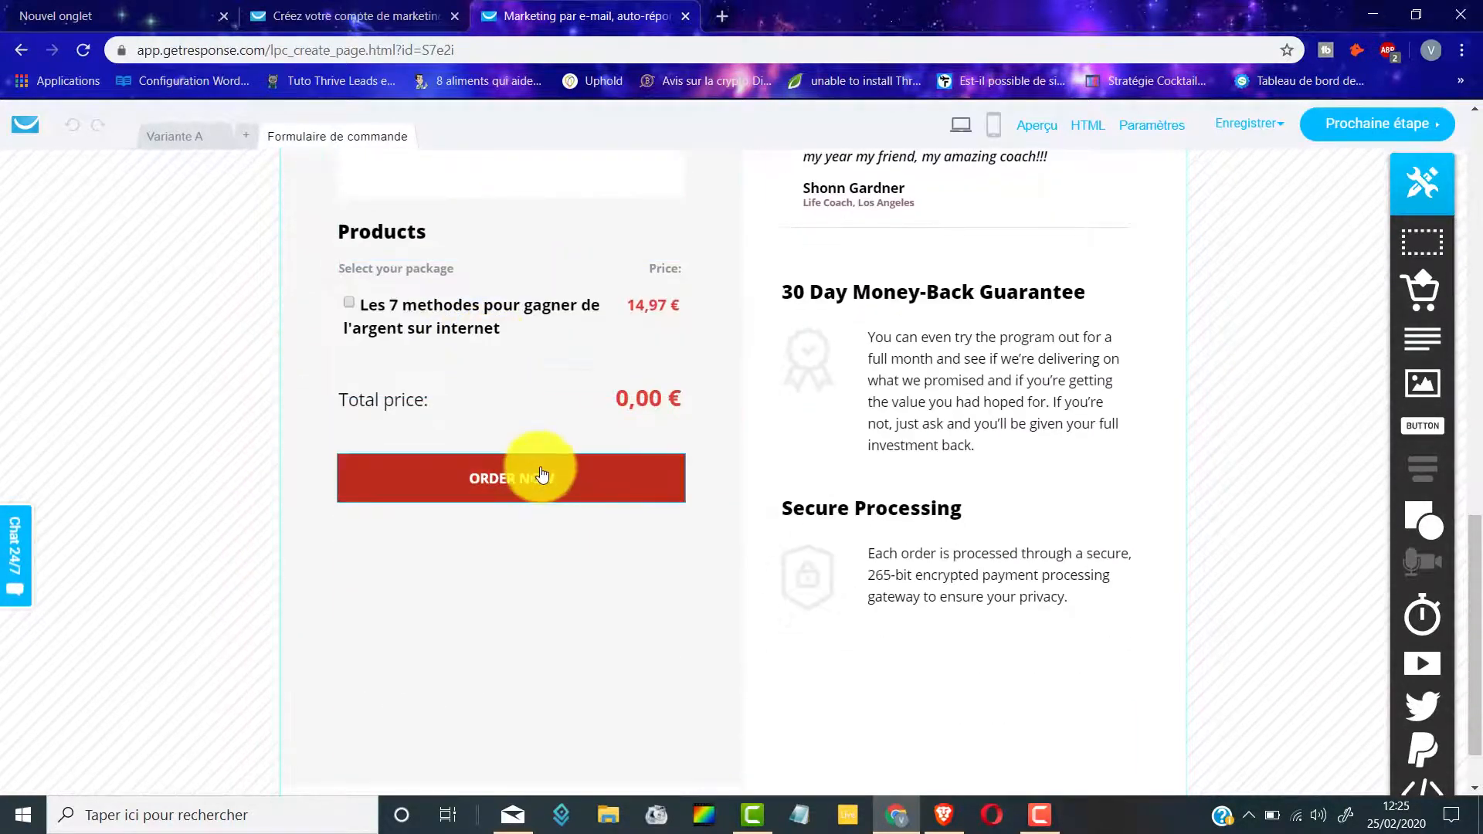
# Step: Change the text of the order form's "ORDER NOW" button to "Acheter"
pyautogui.click(516, 483)
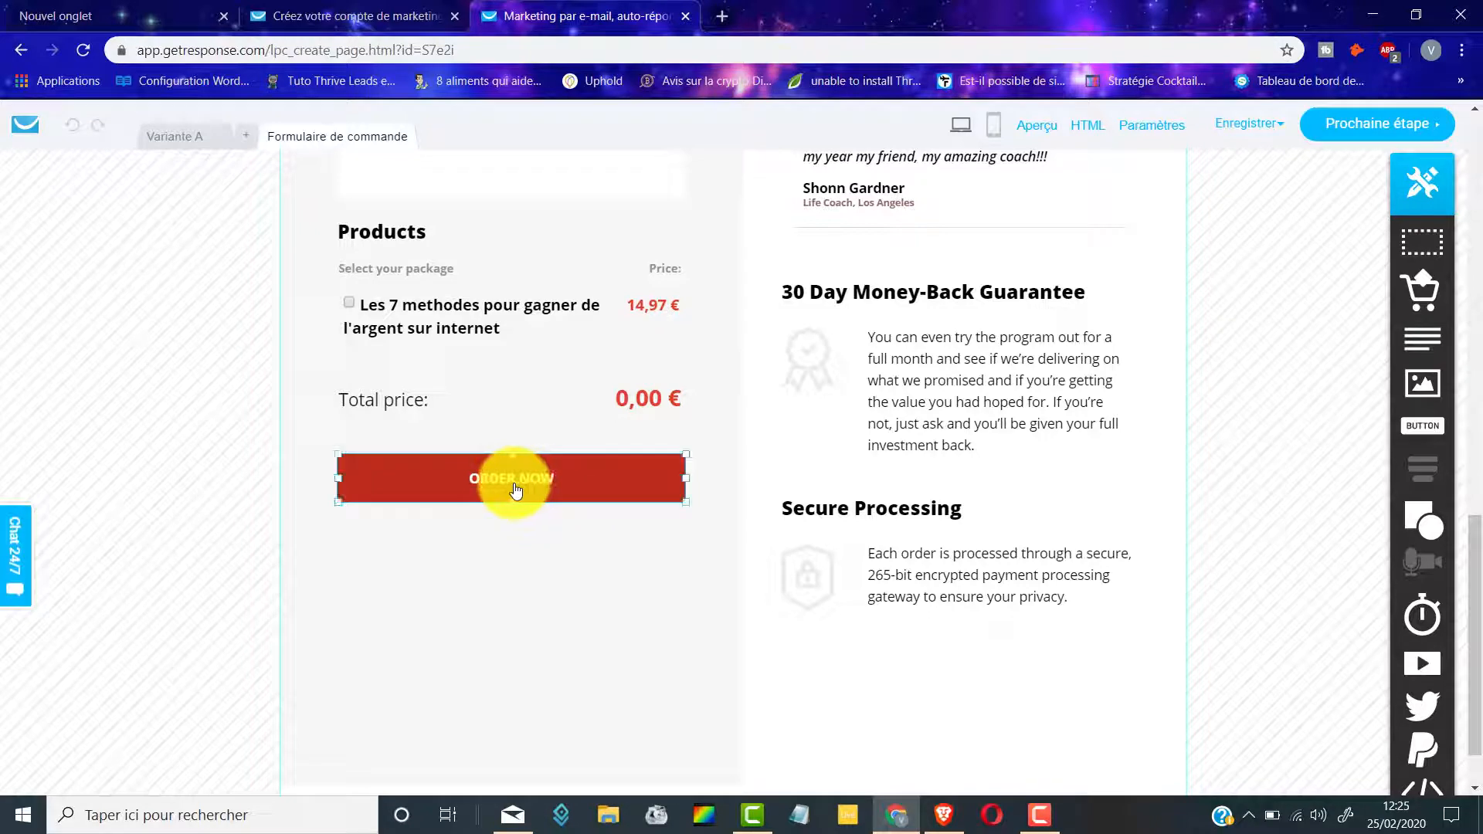
pyautogui.doubleClick(488, 479)
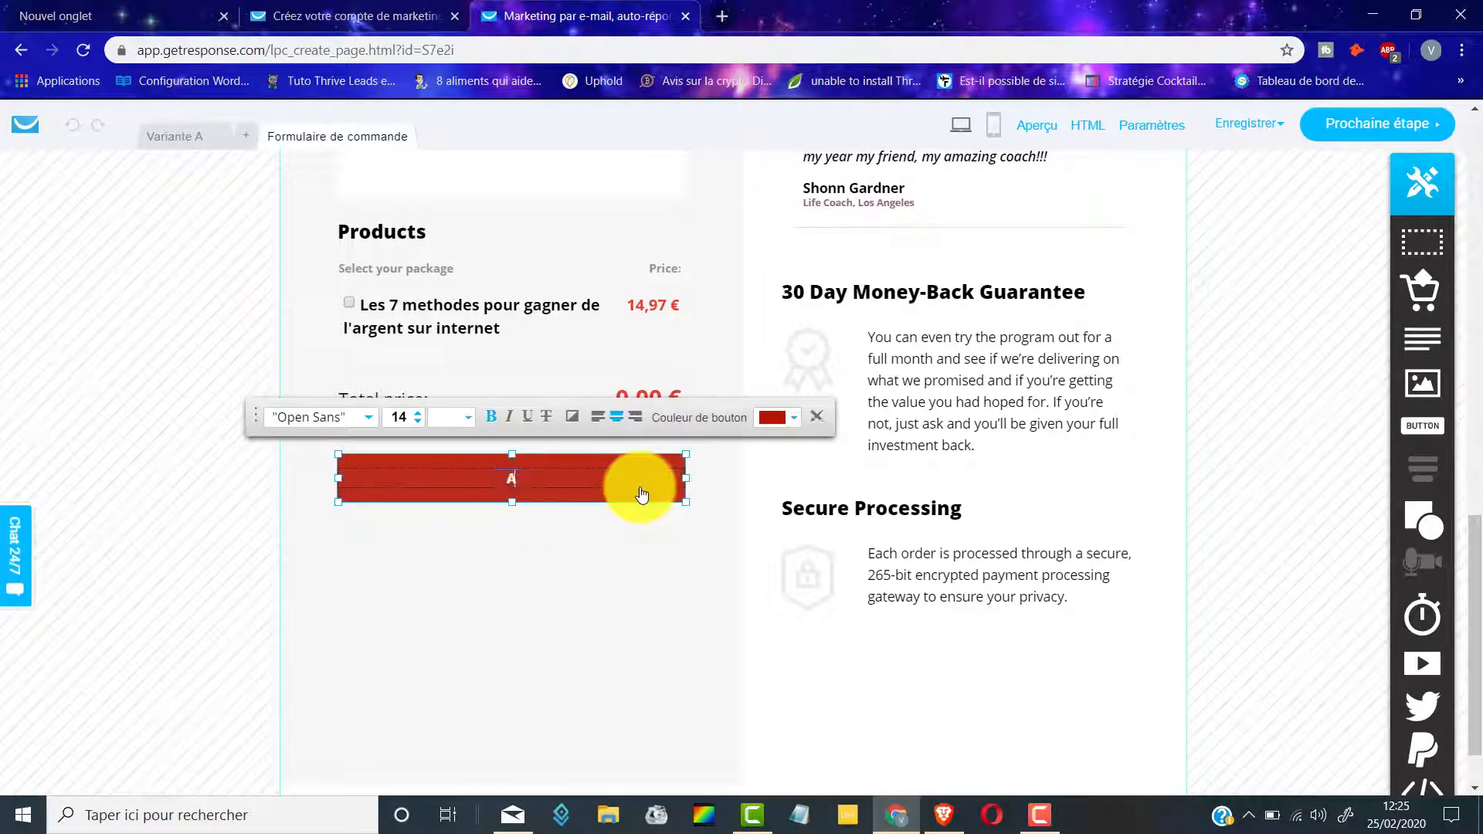
pyautogui.click(656, 543)
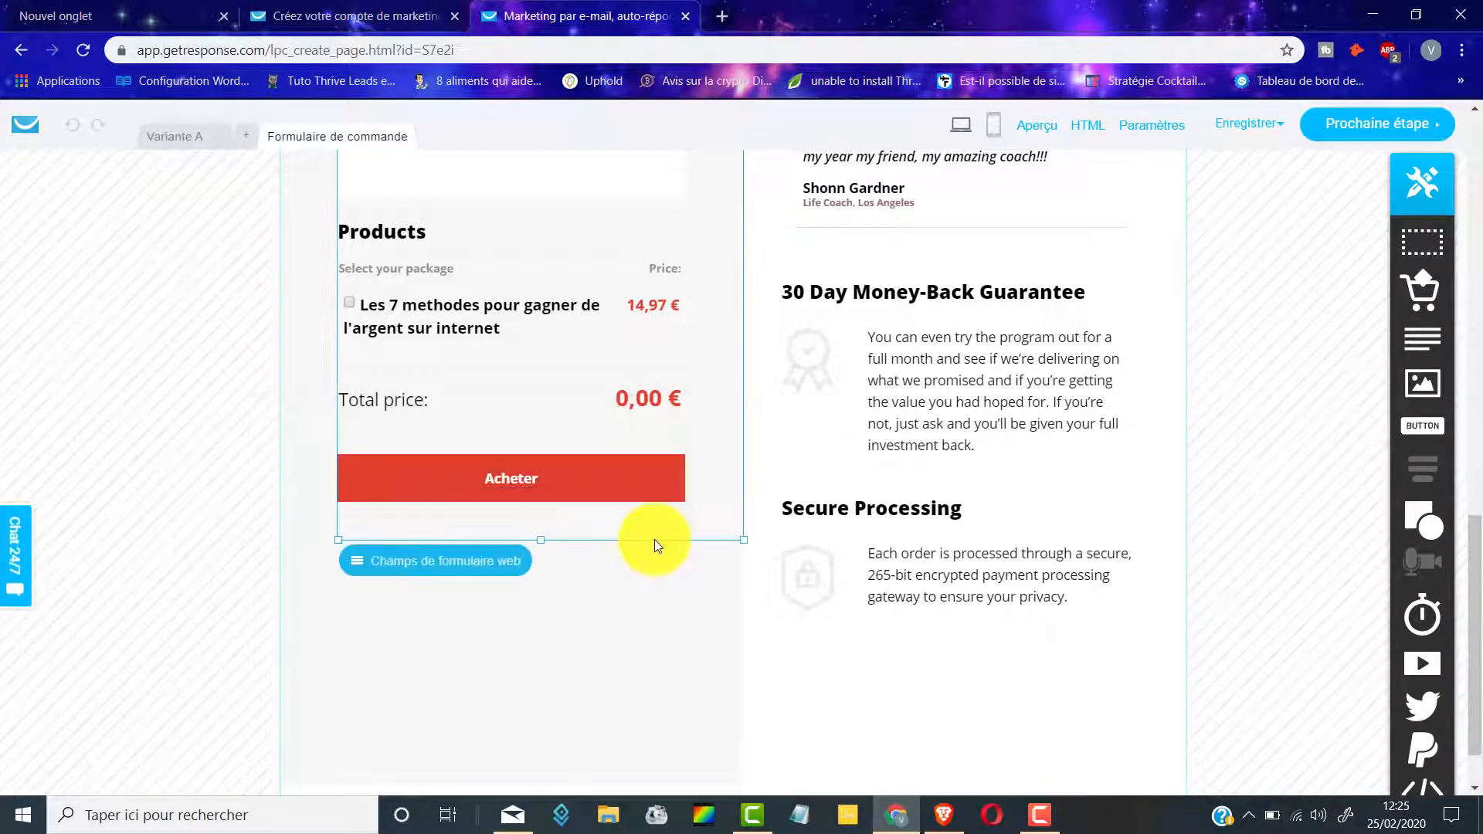
pyautogui.click(693, 593)
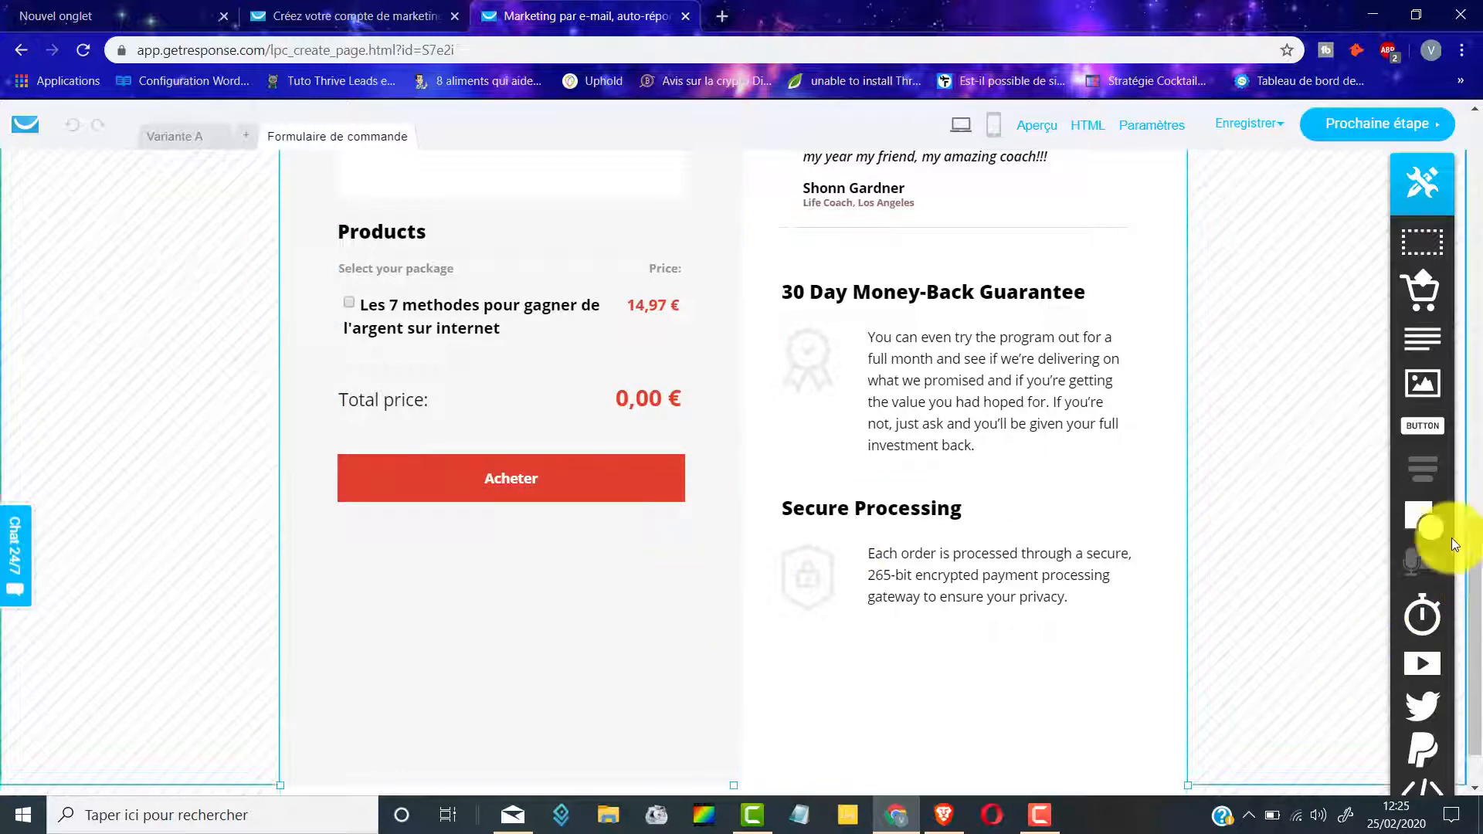
# Step: Return to the sales page's Variante A and examine the available page elements and the page's header
pyautogui.moveTo(1446, 534)
pyautogui.scroll(-1, 1444, 533)
pyautogui.scroll(1, 794, 264)
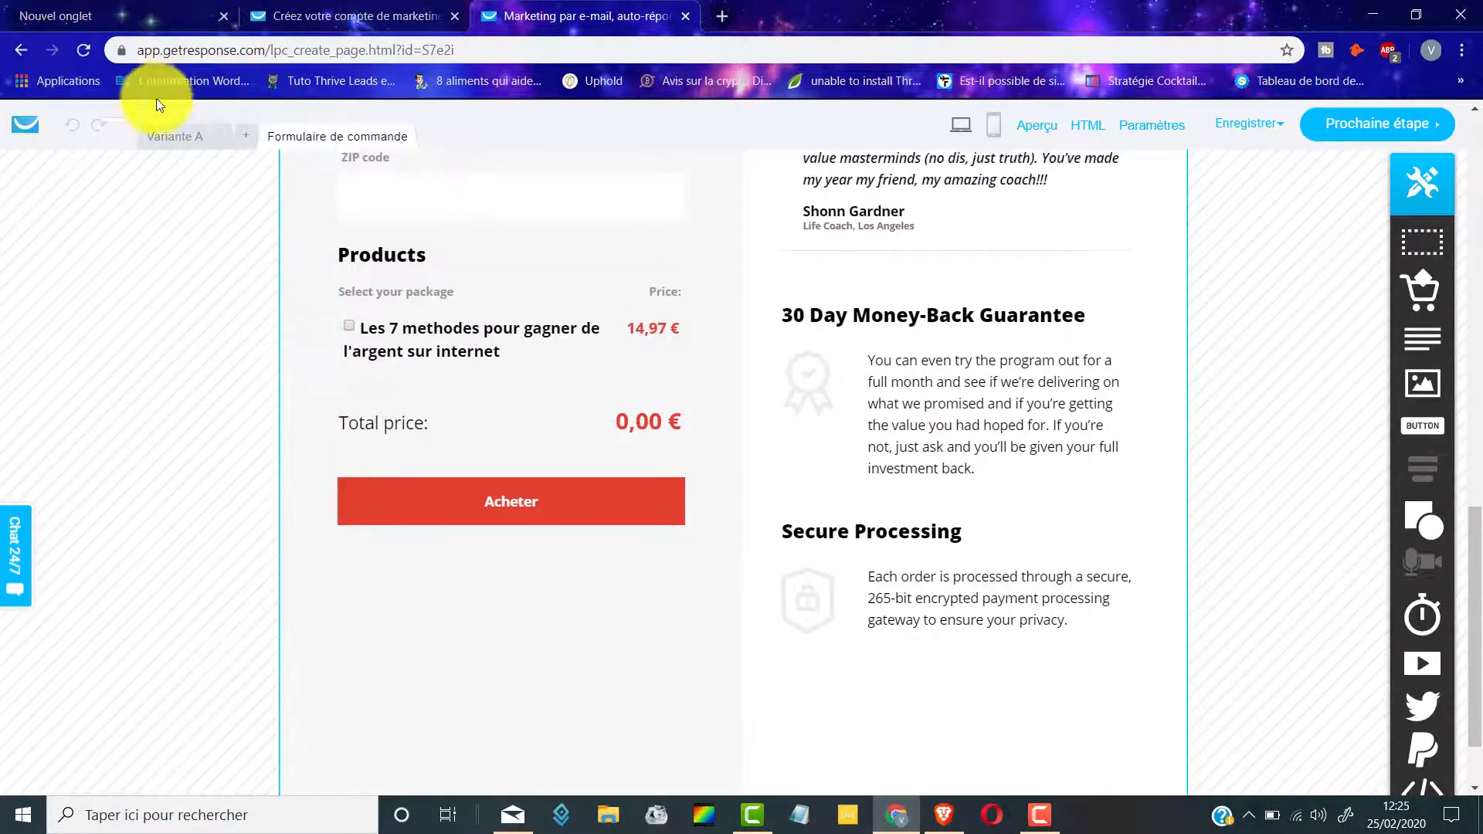
pyautogui.click(187, 141)
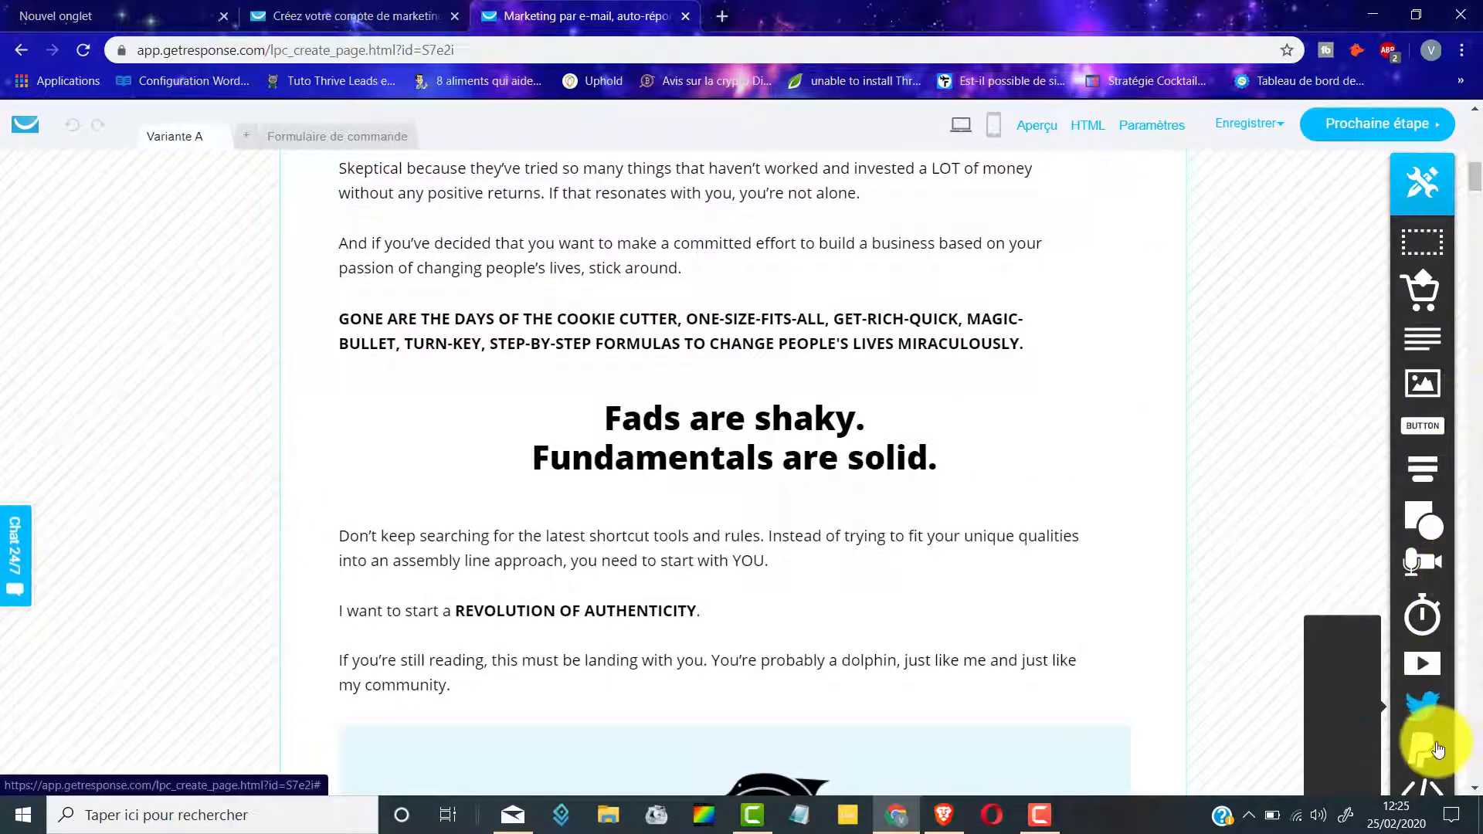
pyautogui.moveTo(1439, 435)
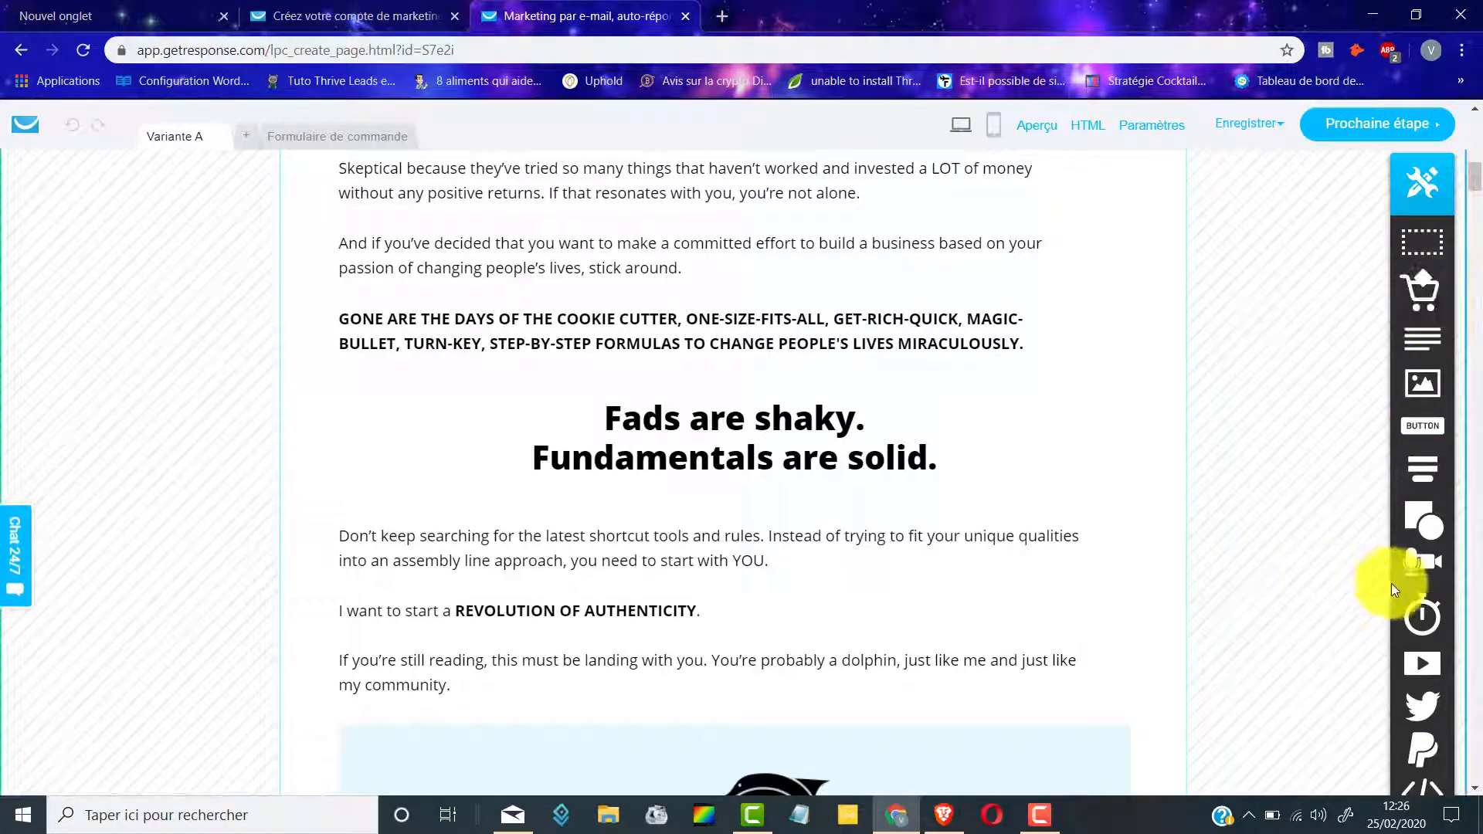
pyautogui.moveTo(1422, 753)
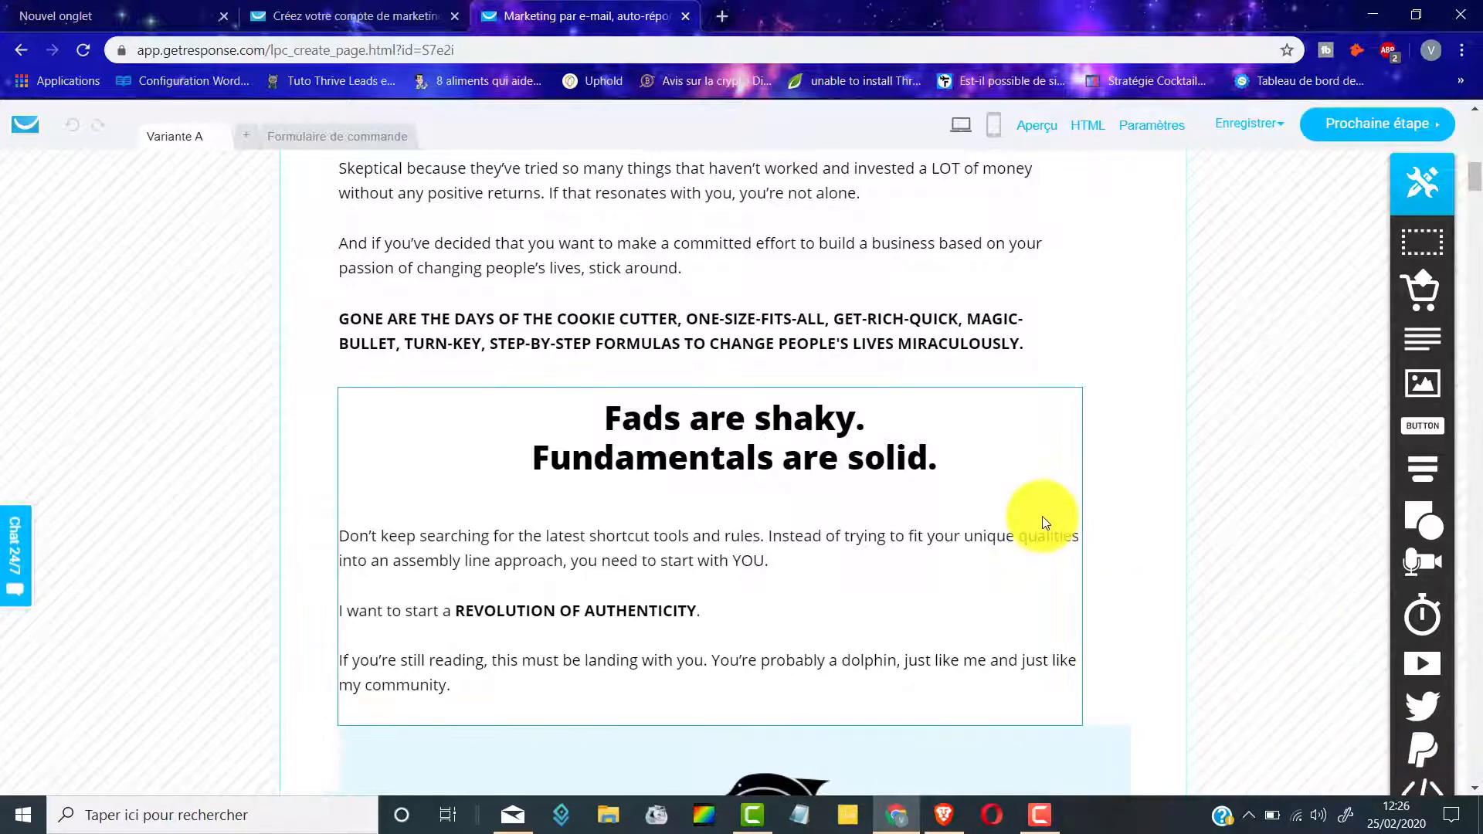
pyautogui.scroll(10, 961, 507)
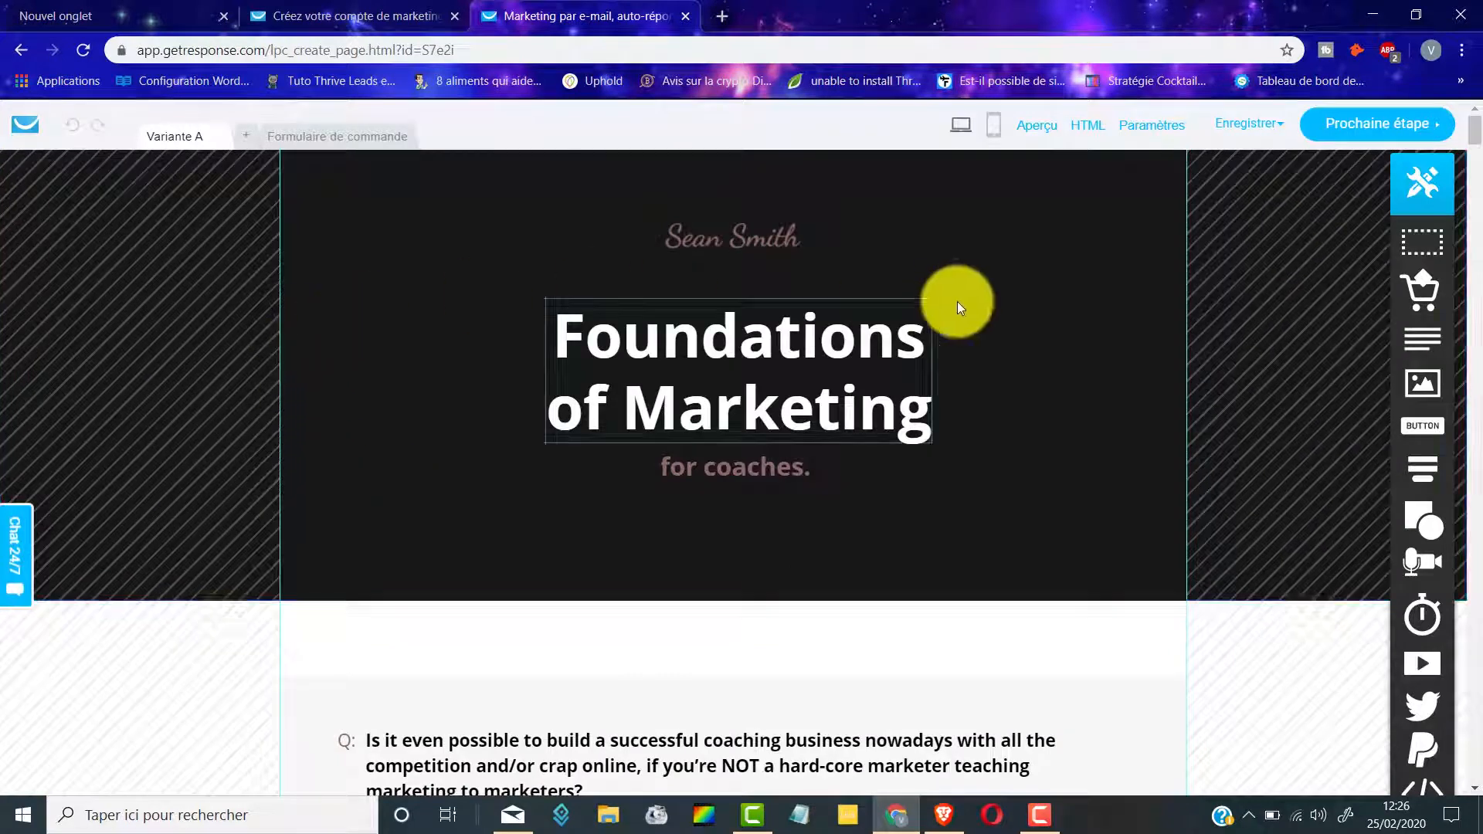
# Step: Proceed to the sales page settings, check the SEO options and the sales page and order form URLs, and publish the page
pyautogui.click(1361, 127)
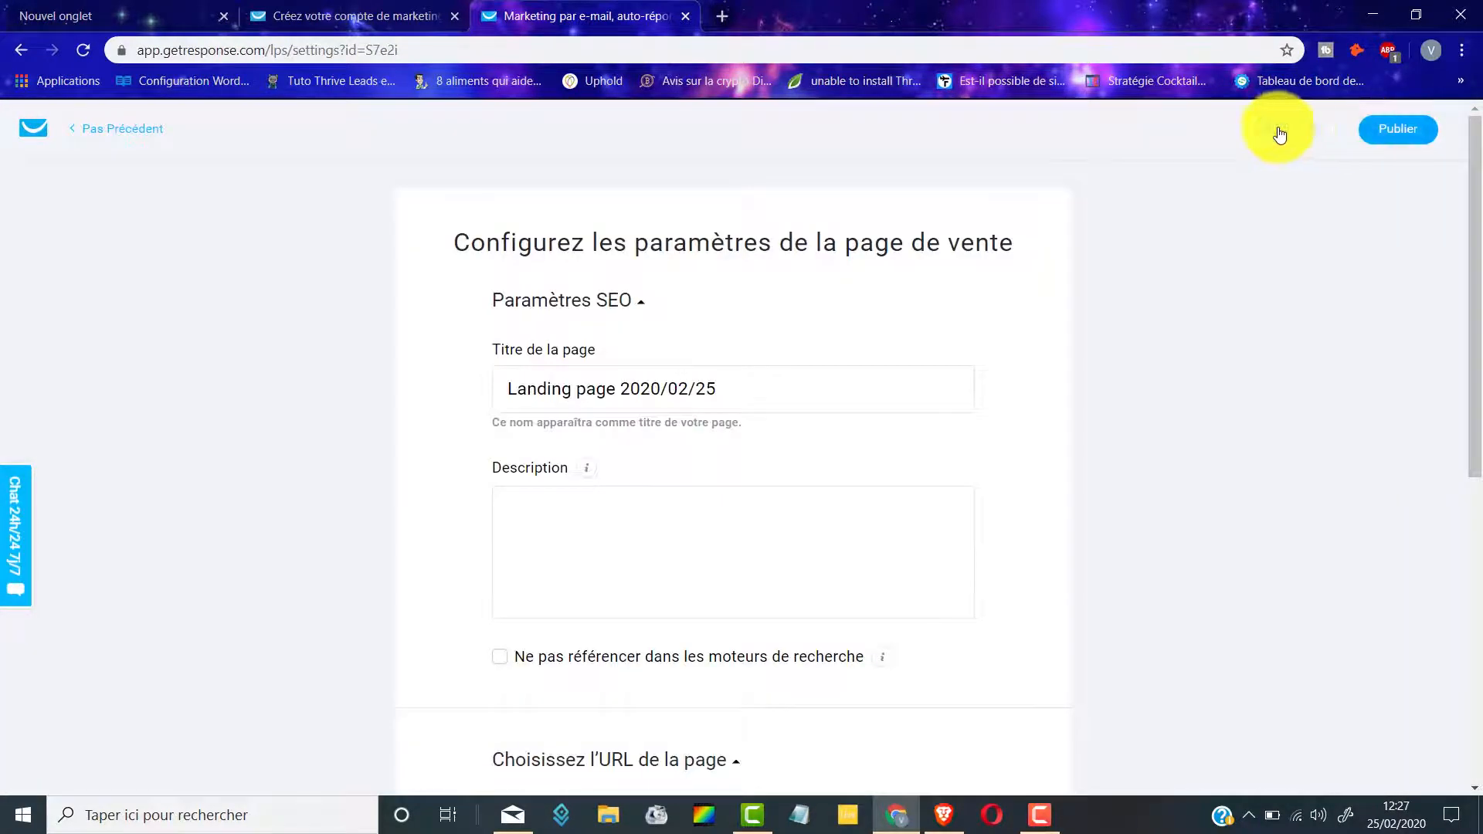
pyautogui.scroll(-2, 510, 255)
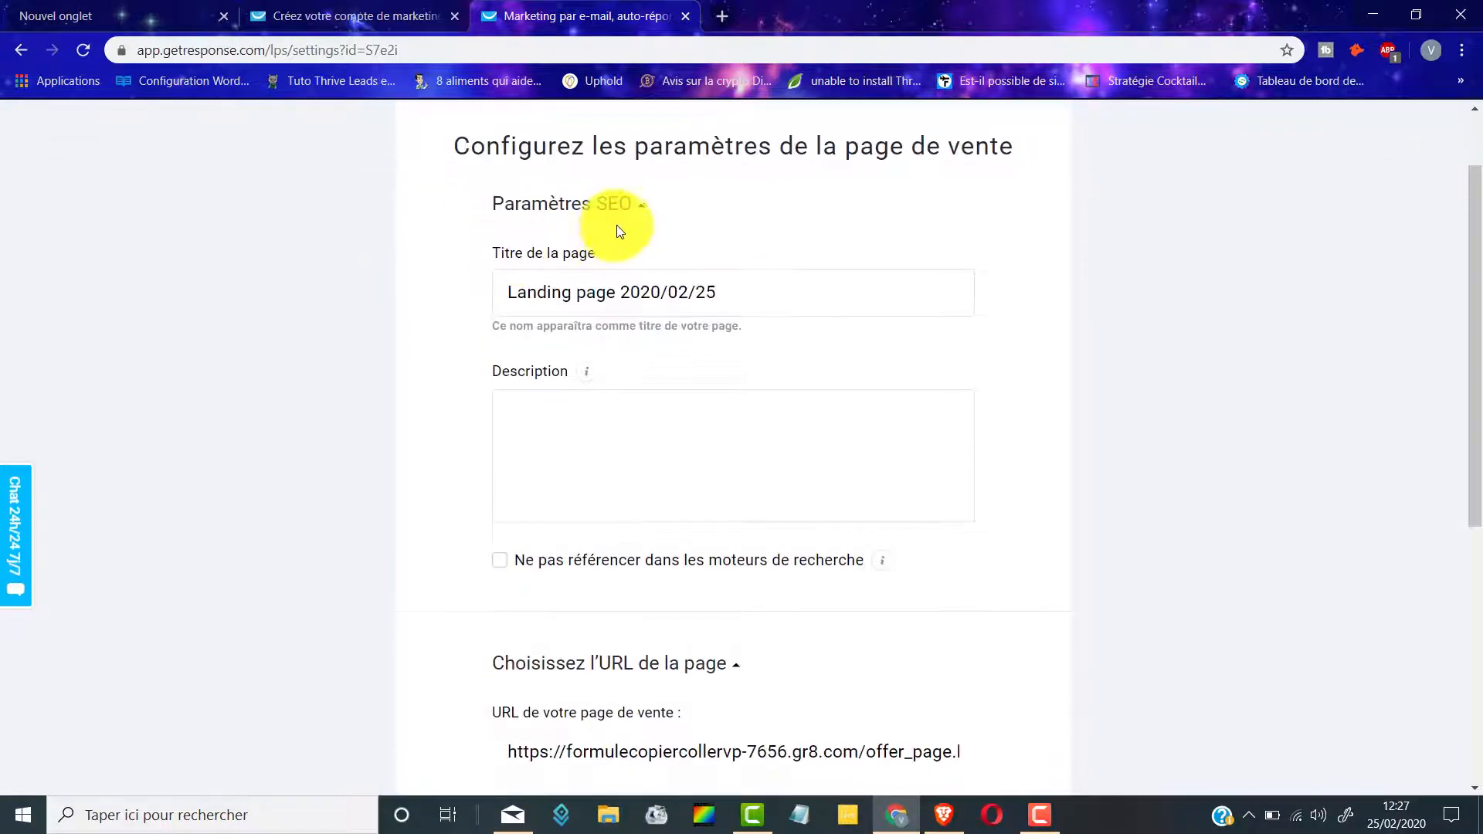
pyautogui.scroll(-5, 623, 205)
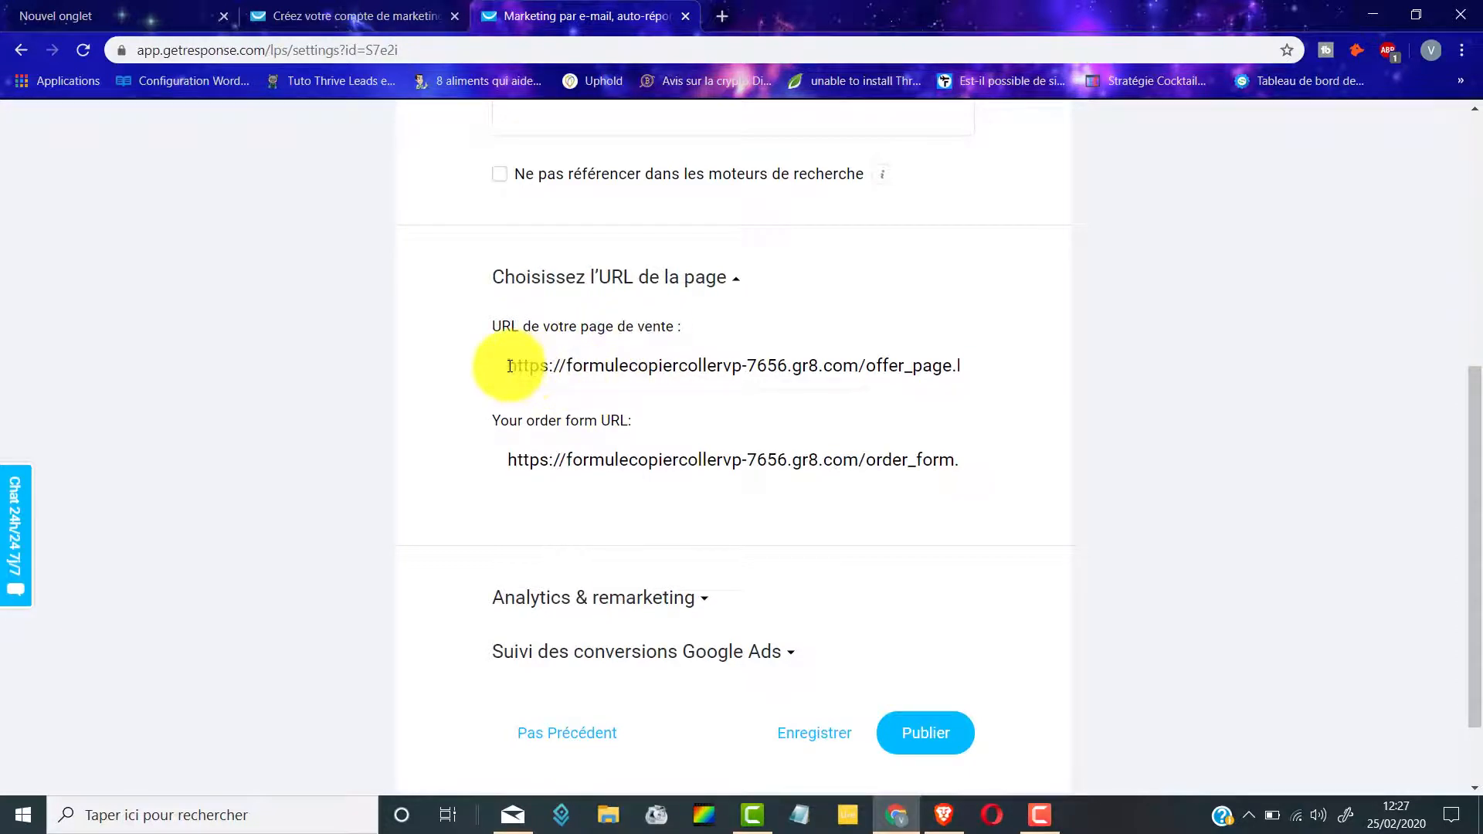
pyautogui.moveTo(510, 367); pyautogui.dragTo(1077, 368)
pyautogui.scroll(-1, 1077, 363)
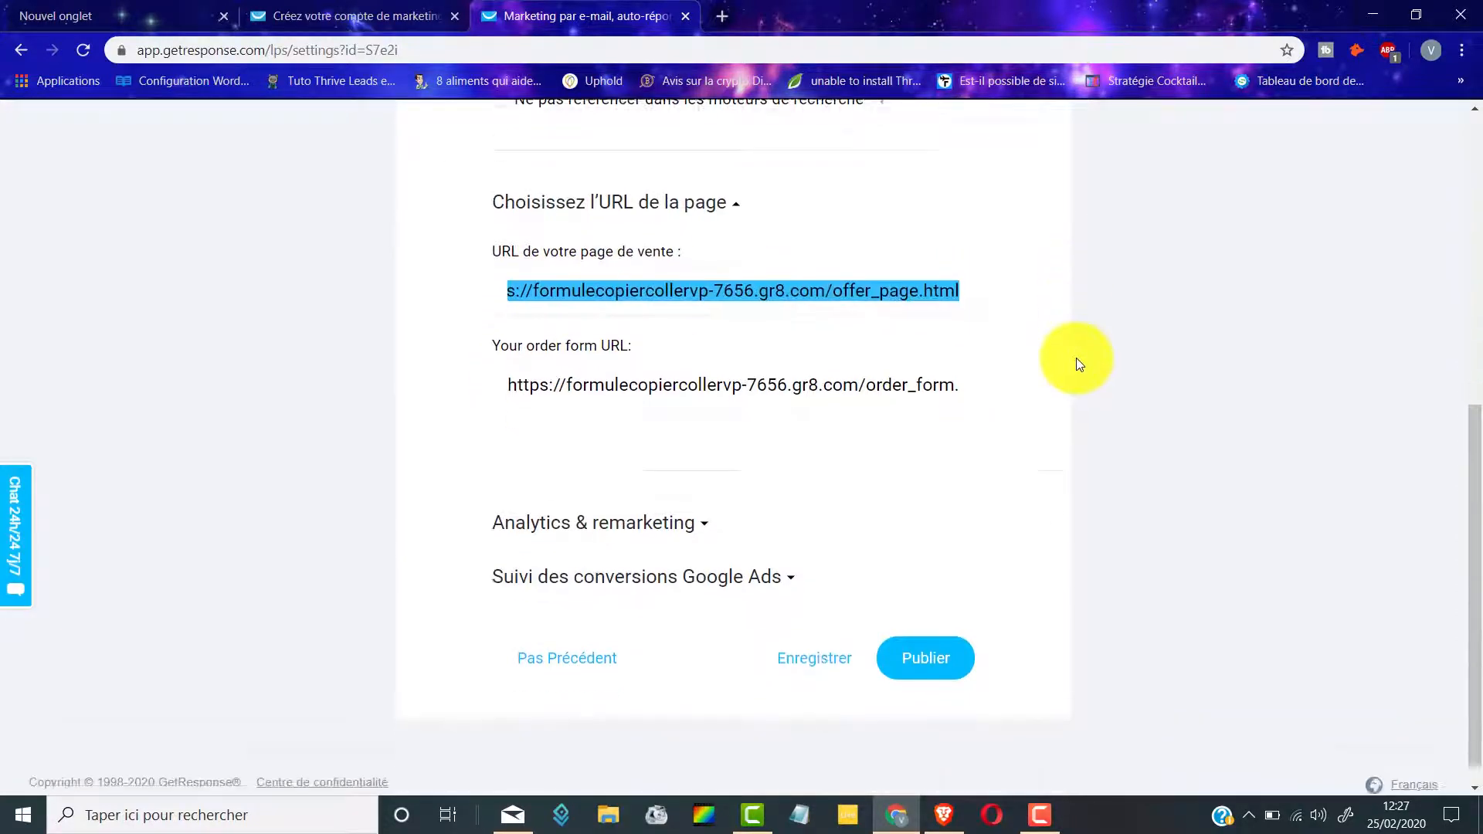
pyautogui.scroll(-1, 1079, 364)
pyautogui.click(940, 638)
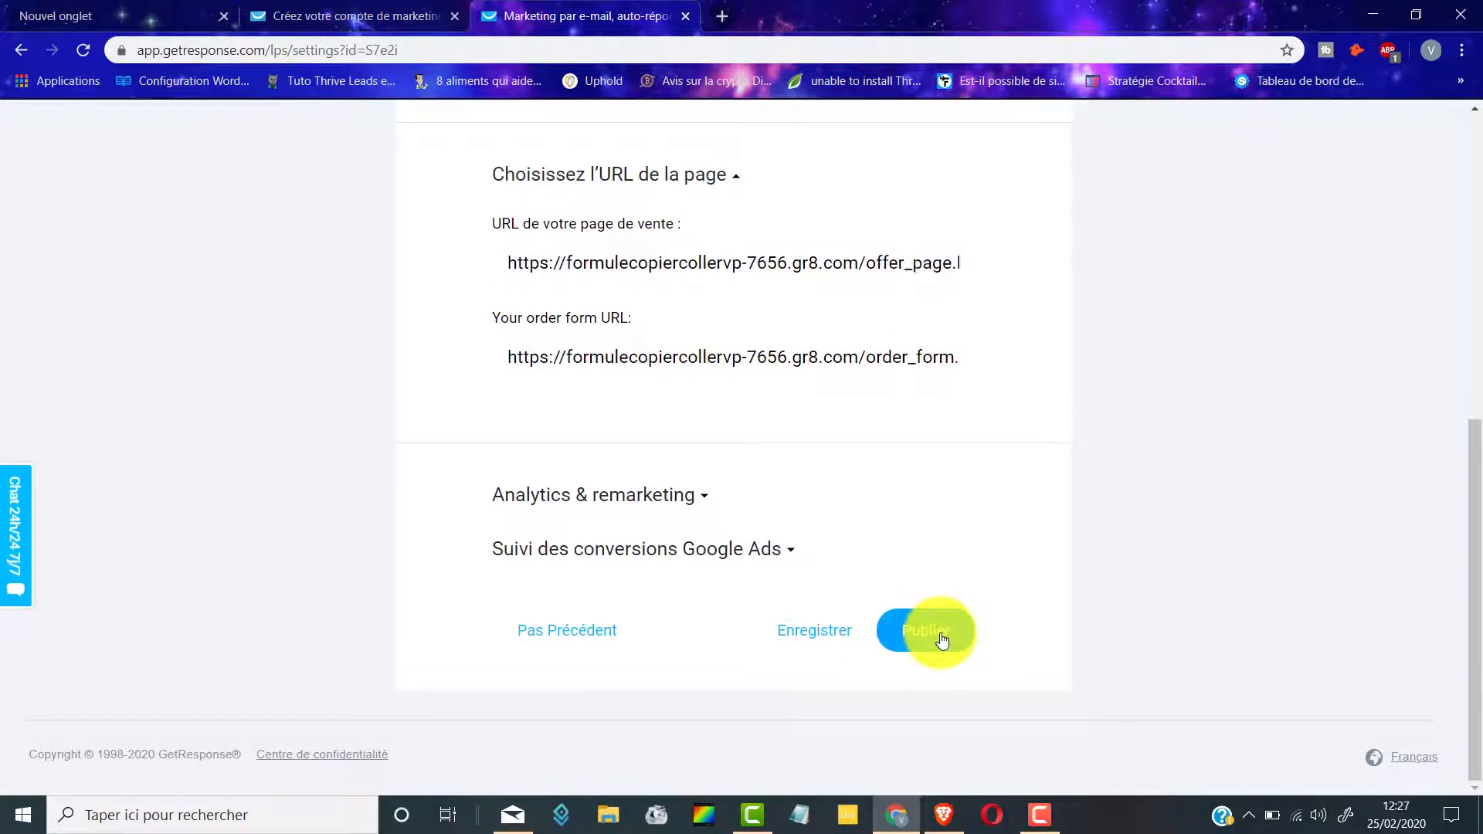